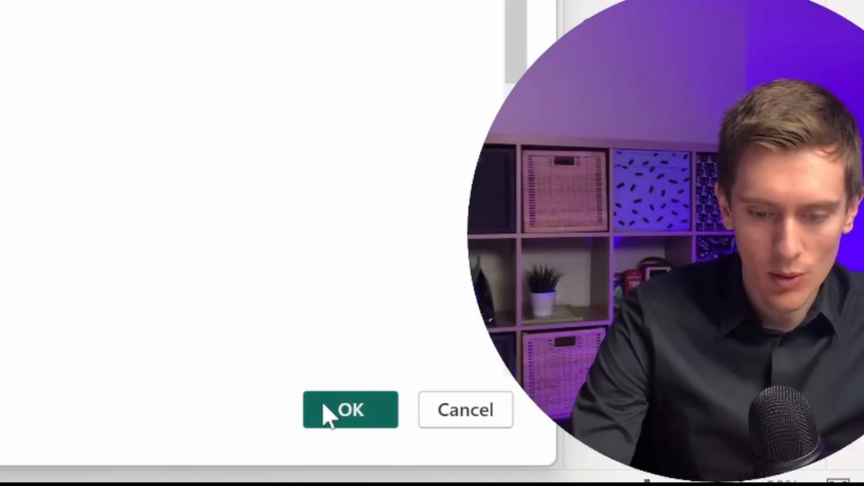
# Search the web for vscode and open the Visual Studio Code website.
pyautogui.click(326, 409)
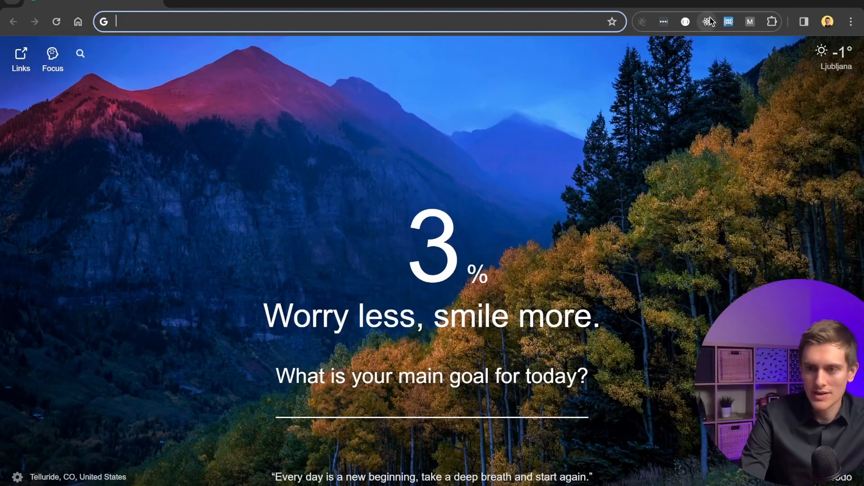
pyautogui.click(359, 21)
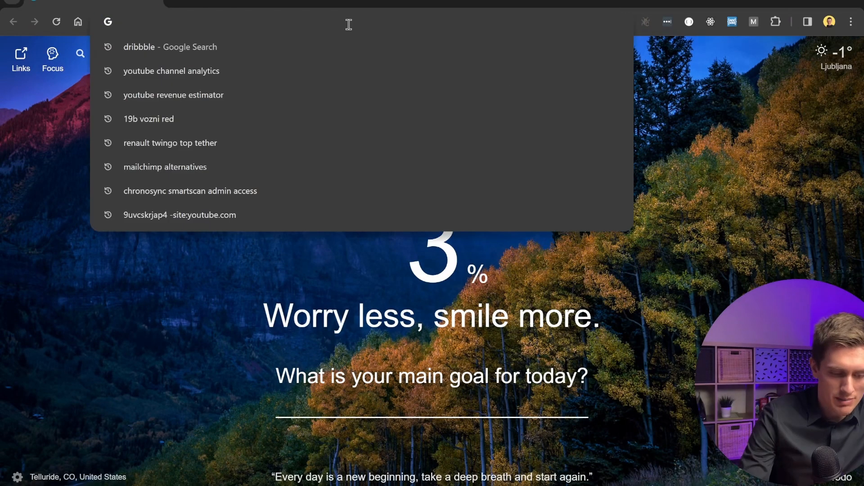
pyautogui.write('vscode')
pyautogui.press('Return')
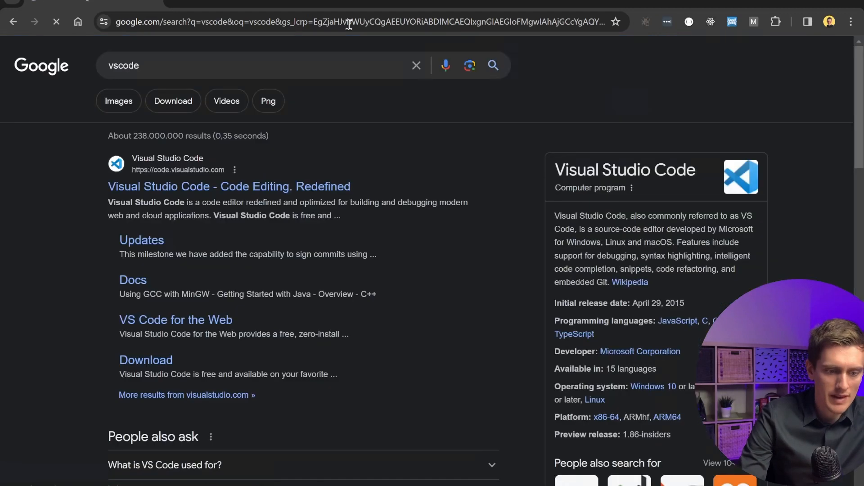
pyautogui.click(213, 187)
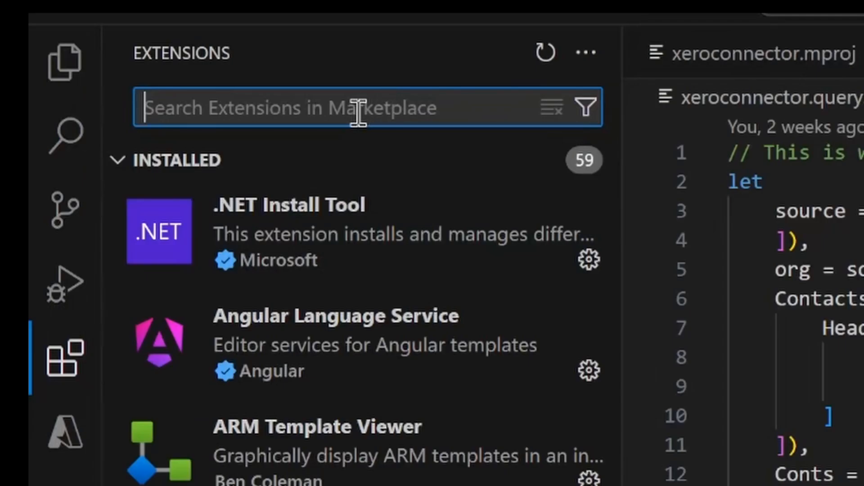
# Search the extensions marketplace for powerquery sdk.
pyautogui.write('powerquery ')
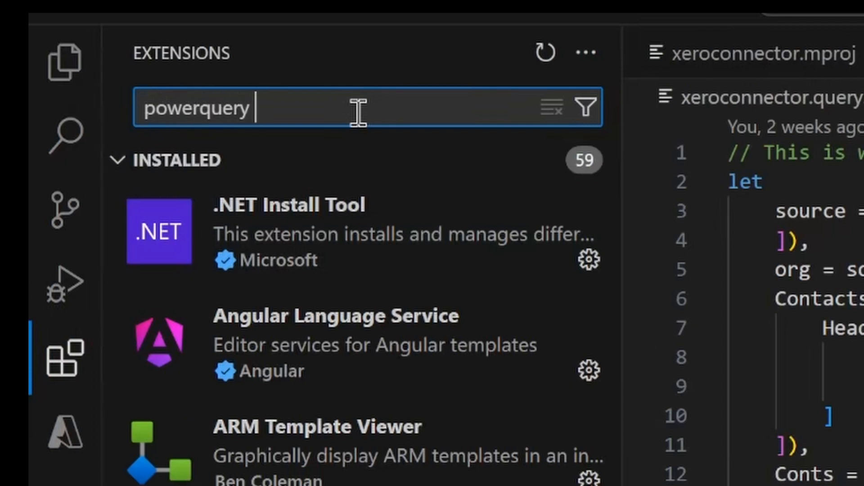
pyautogui.write('sdk')
pyautogui.click(357, 198)
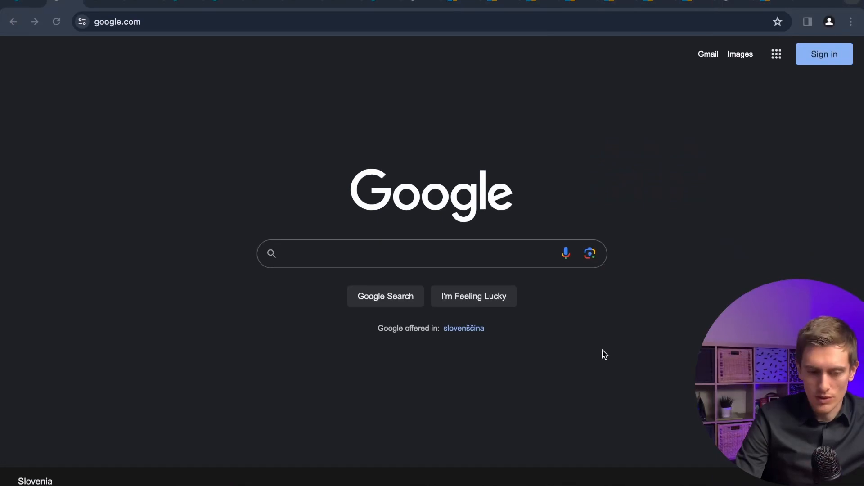
# Search Google for xero developer and open the Xero Developer Platform site.
pyautogui.click(363, 251)
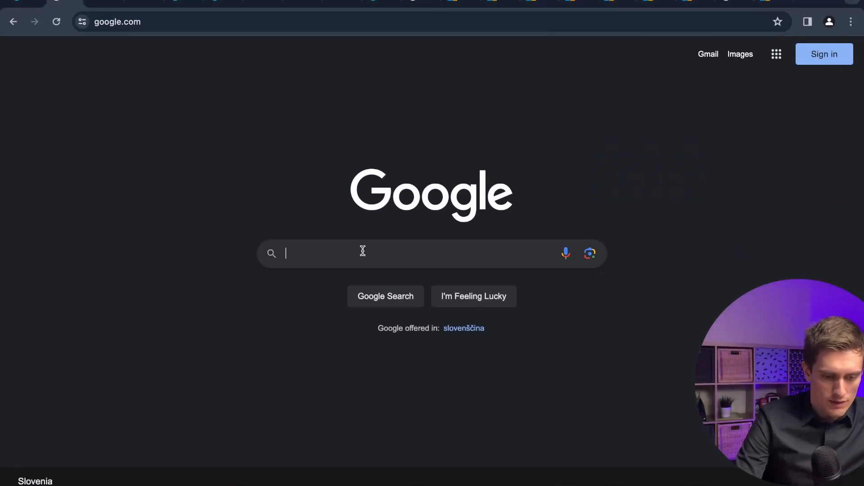
pyautogui.write('xero developer')
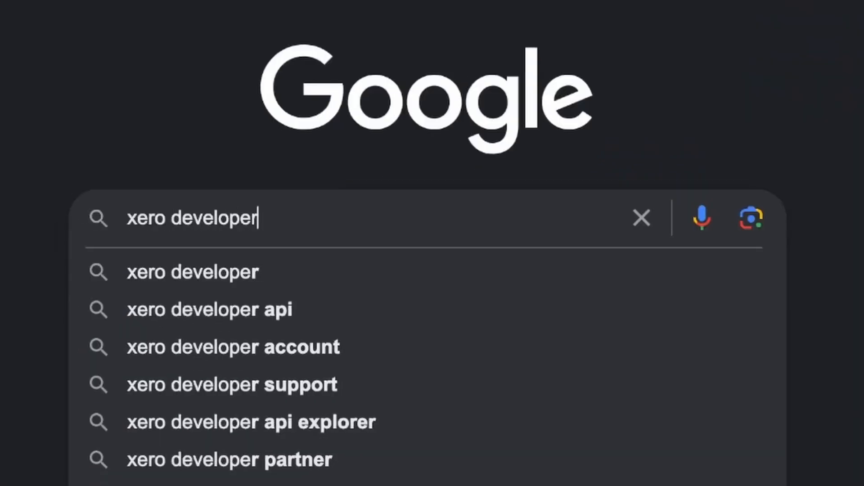
pyautogui.press('Return')
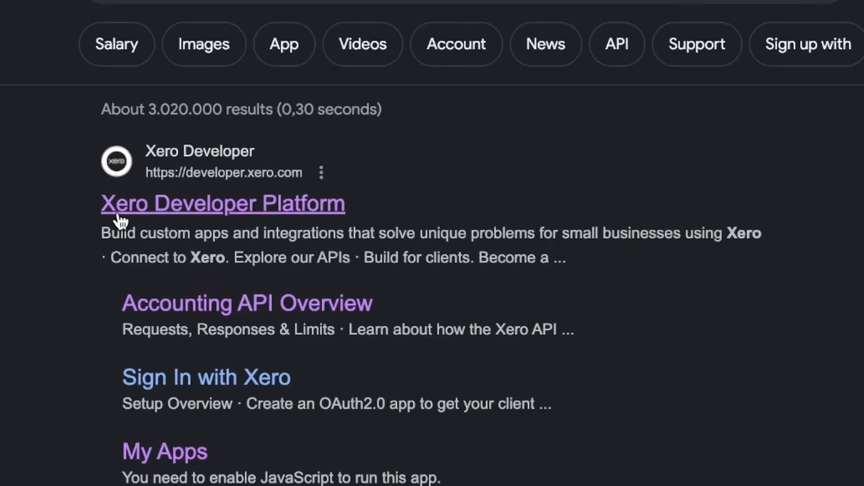
pyautogui.click(132, 210)
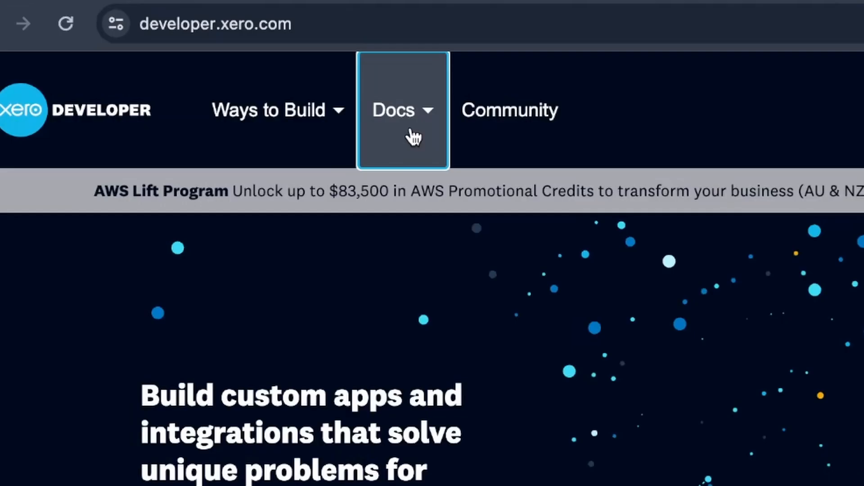
# Open the Getting started guide from the Docs menu.
pyautogui.click(231, 74)
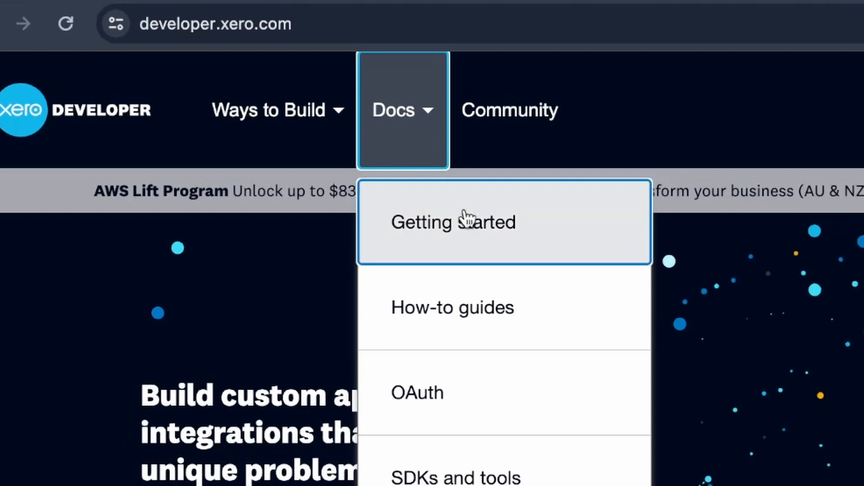
pyautogui.click(463, 239)
pyautogui.moveTo(169, 223); pyautogui.dragTo(416, 372)
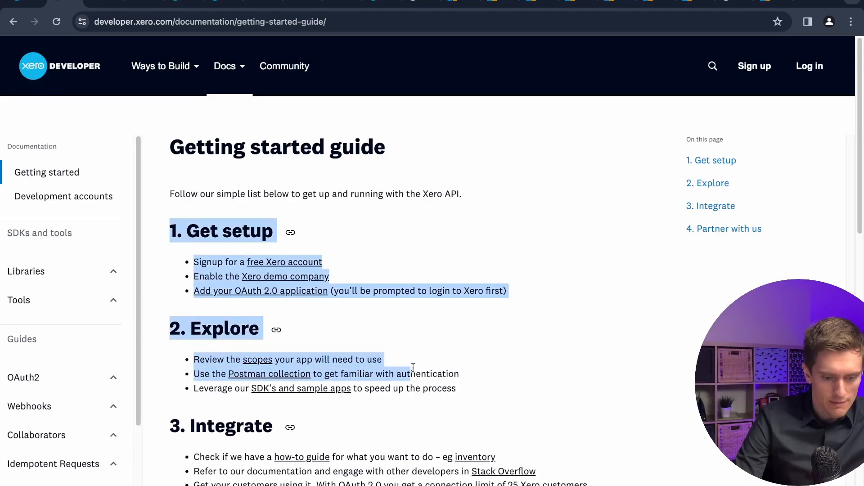
pyautogui.click(388, 321)
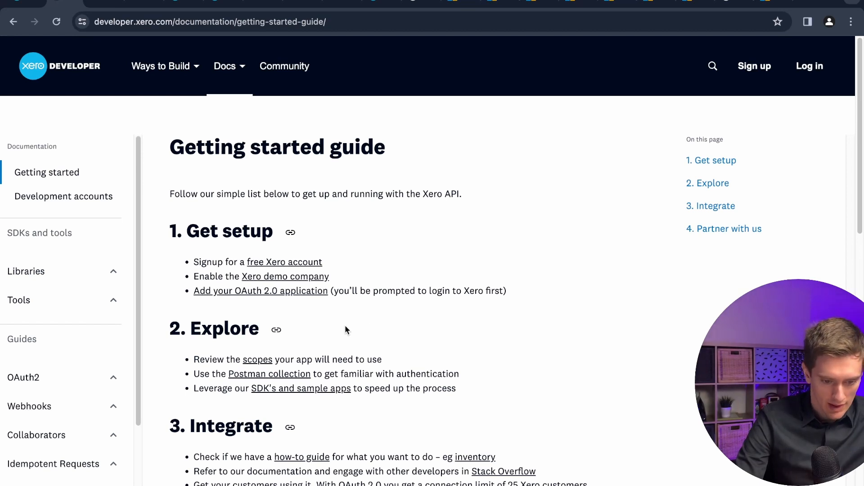
# Follow the Add your OAuth 2.0 application link and start adding a new app.
pyautogui.click(212, 292)
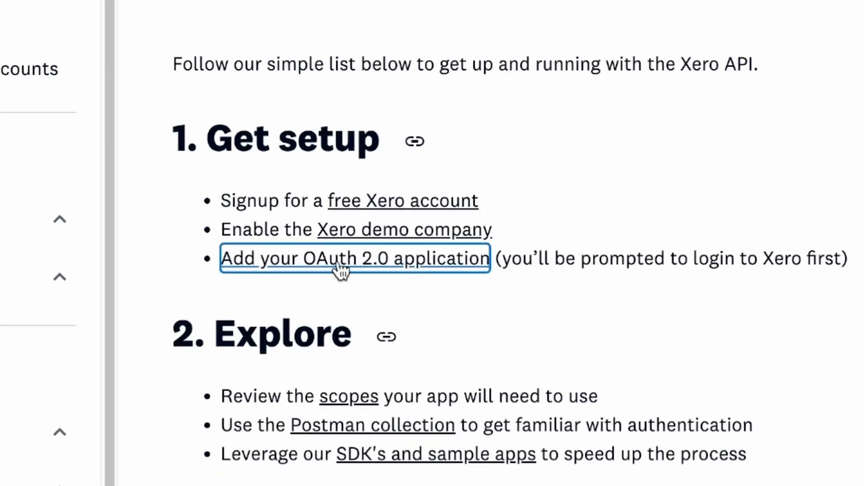
pyautogui.click(436, 260)
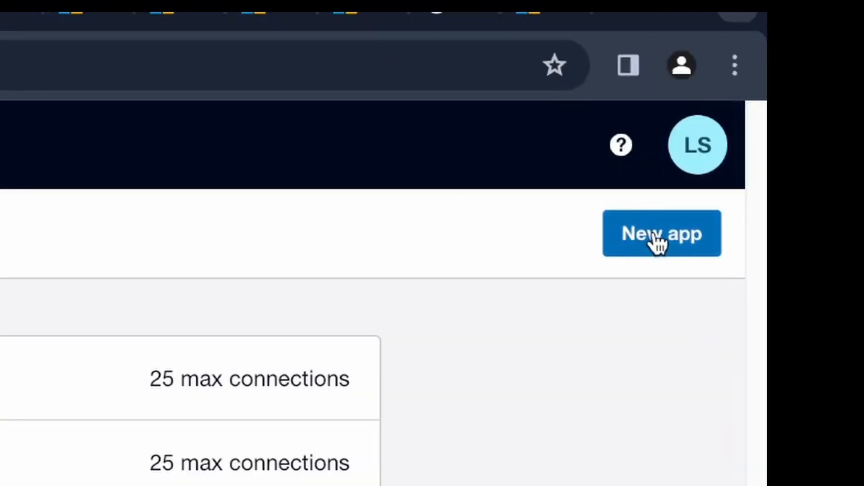
pyautogui.click(658, 243)
pyautogui.click(278, 118)
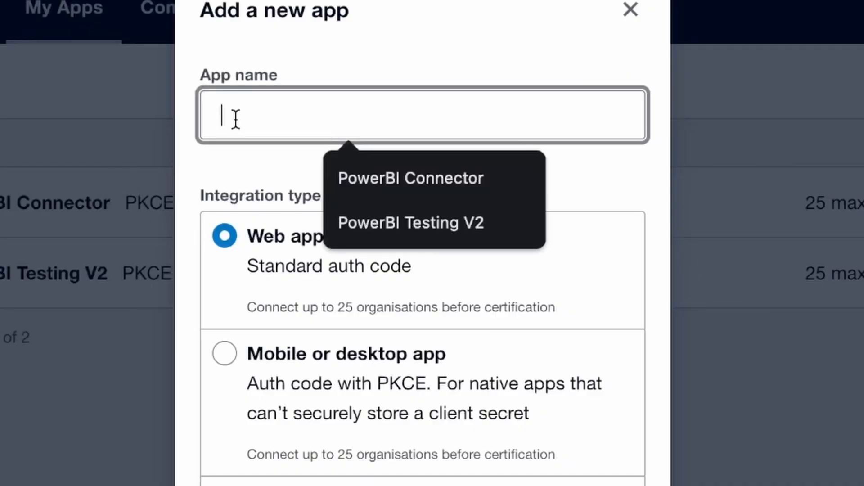
# Name the app Youtube Testing PowerBI and choose the Mobile or desktop app integration type.
pyautogui.write('Youtube Testi')
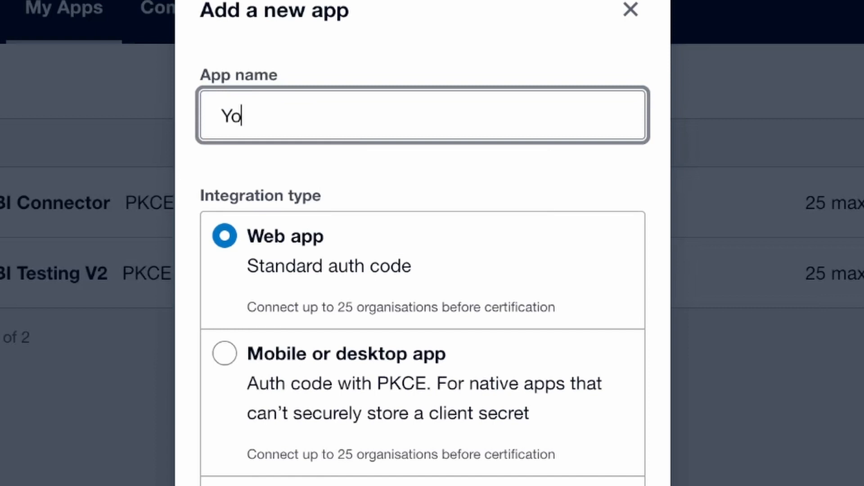
pyautogui.write('ng Po')
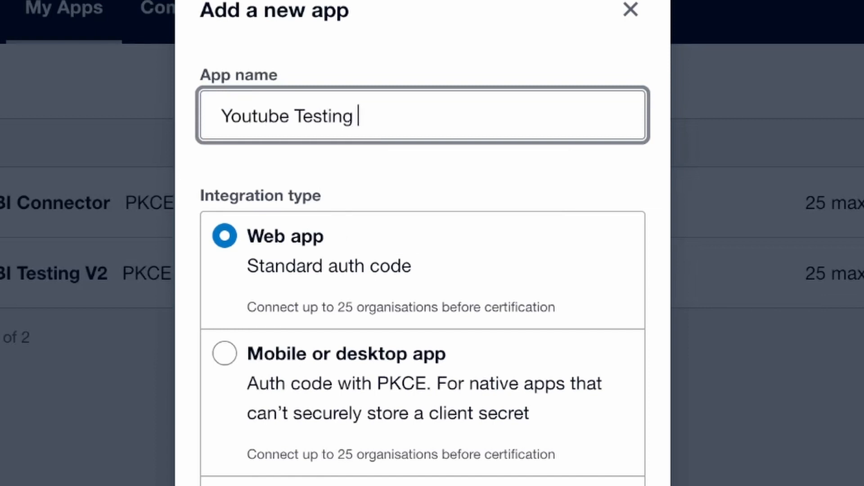
pyautogui.write('werBI')
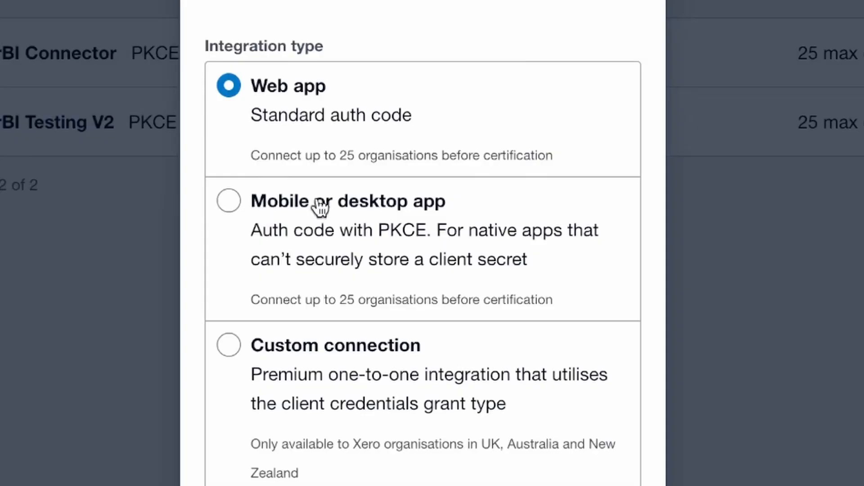
pyautogui.click(265, 212)
pyautogui.scroll(-3, 348, 313)
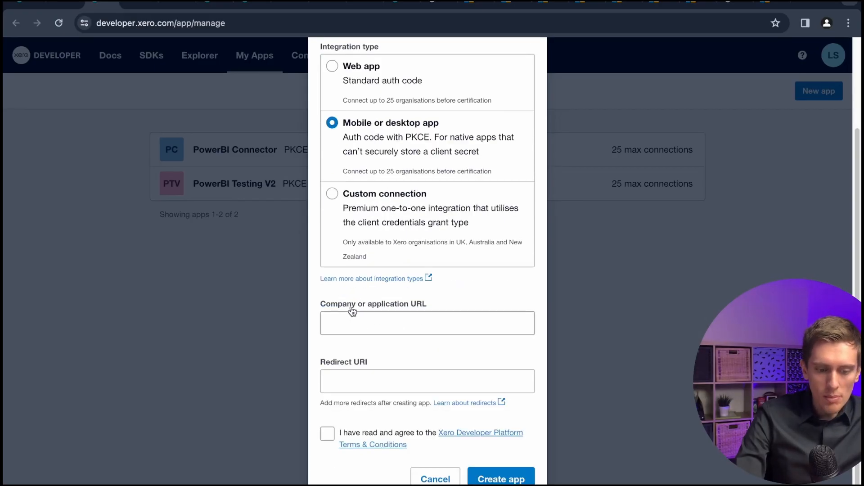
# Fill the company or application URL with the saved personal website address.
pyautogui.click(399, 322)
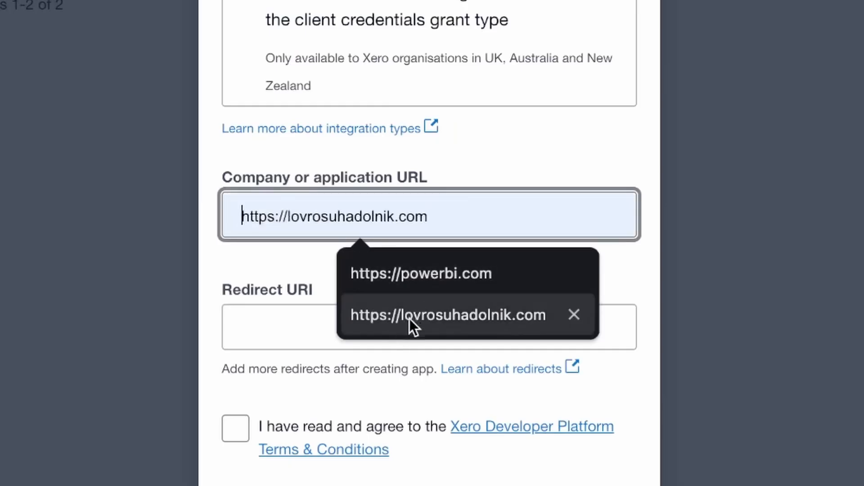
pyautogui.click(403, 322)
pyautogui.press('Tab')
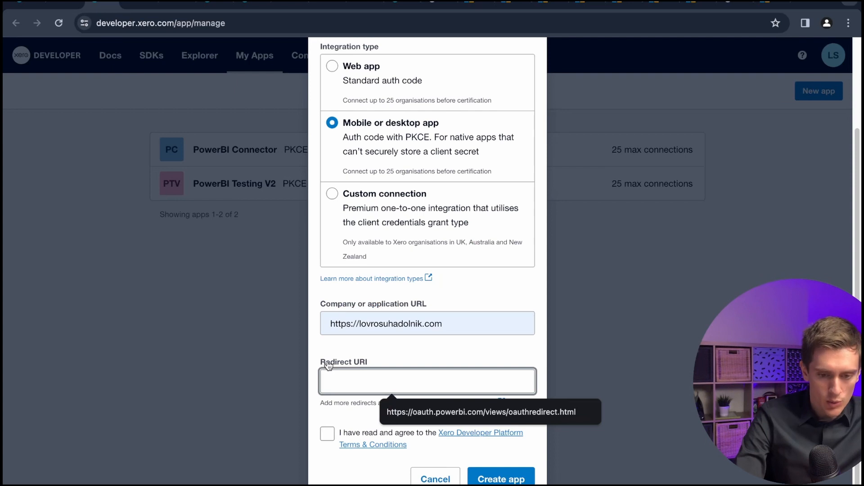
# In a new tab, search for powerquery sdk and open the Power Query SDK overview page.
pyautogui.click(476, 7)
pyautogui.click(728, 3)
pyautogui.click(801, 3)
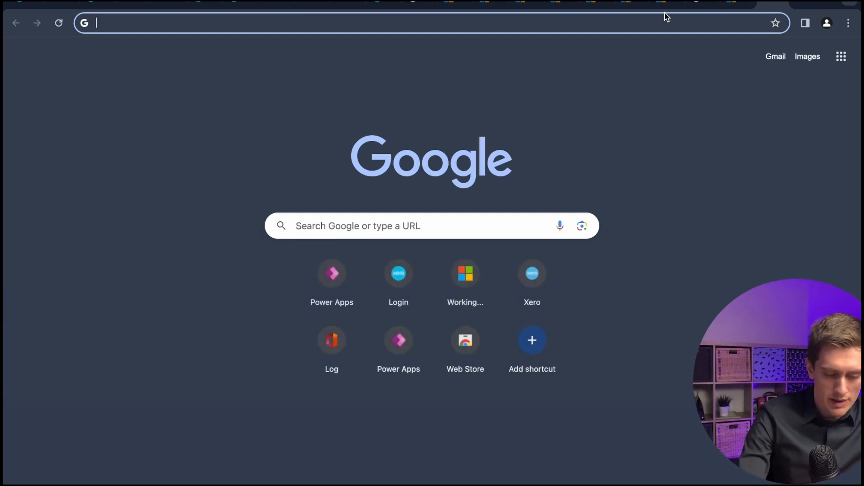
pyautogui.write('powerquer')
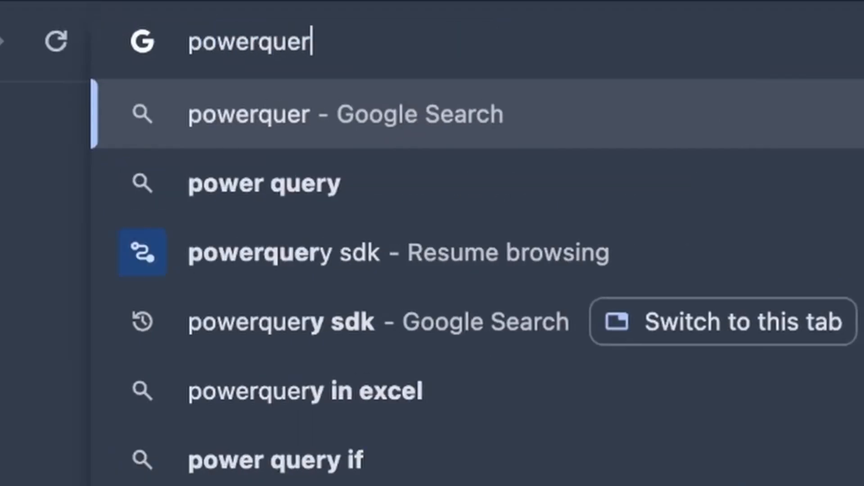
pyautogui.press('BackSpace')
pyautogui.press('BackSpace')
pyautogui.write('ery sdk')
pyautogui.press('Return')
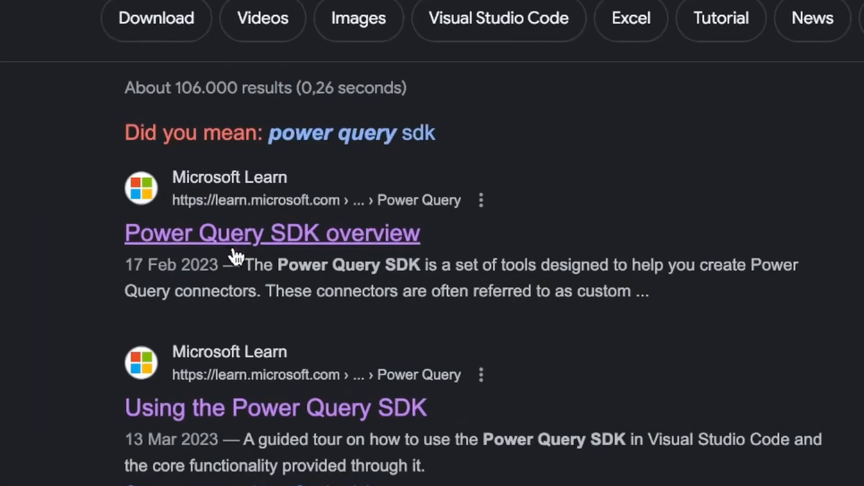
pyautogui.click(163, 212)
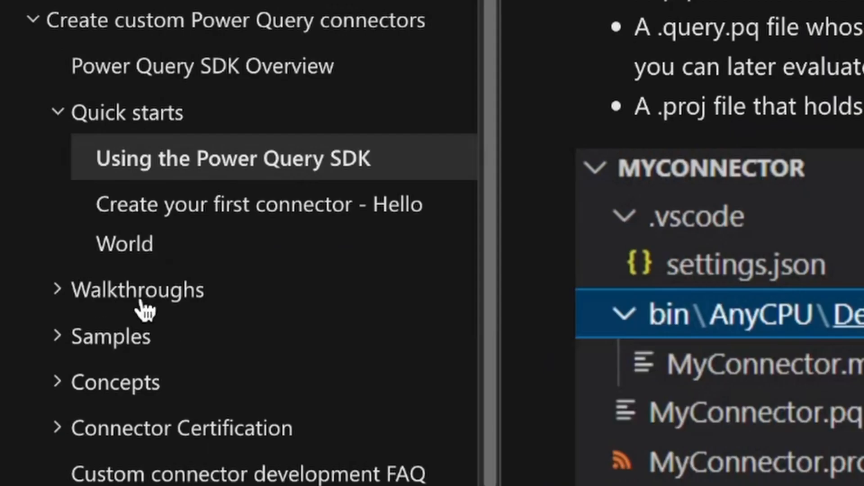
# Open the GitHub sample under Walkthroughs > OAuth tutorials in the documentation tree.
pyautogui.click(101, 297)
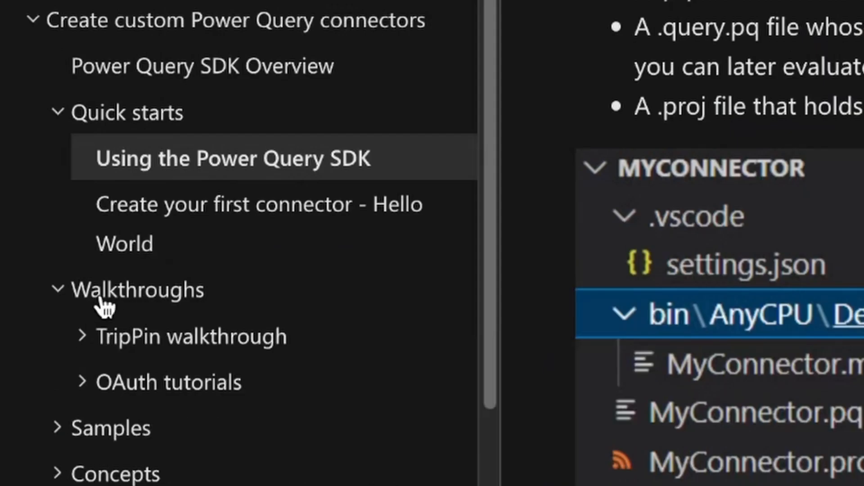
pyautogui.click(170, 386)
pyautogui.click(151, 434)
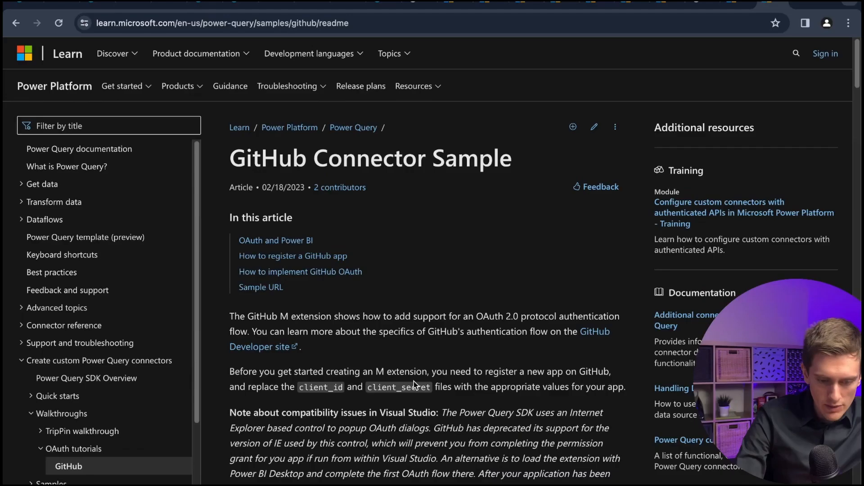
pyautogui.scroll(-10, 414, 381)
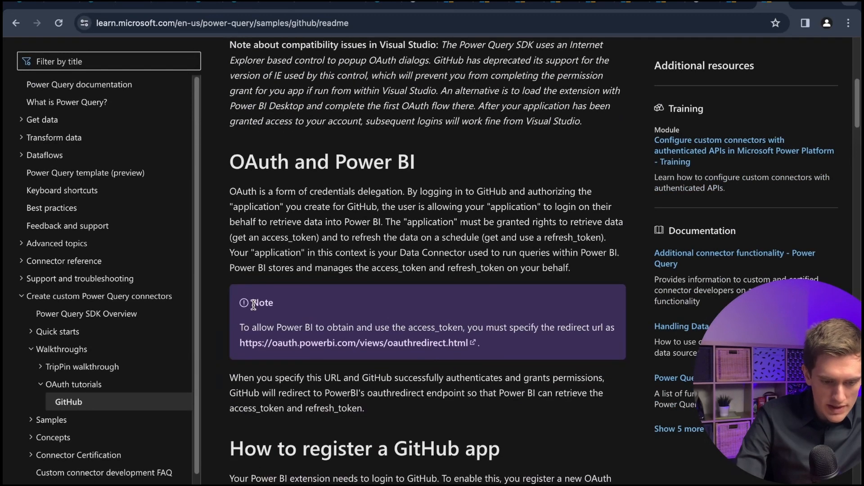
pyautogui.doubleClick(254, 306)
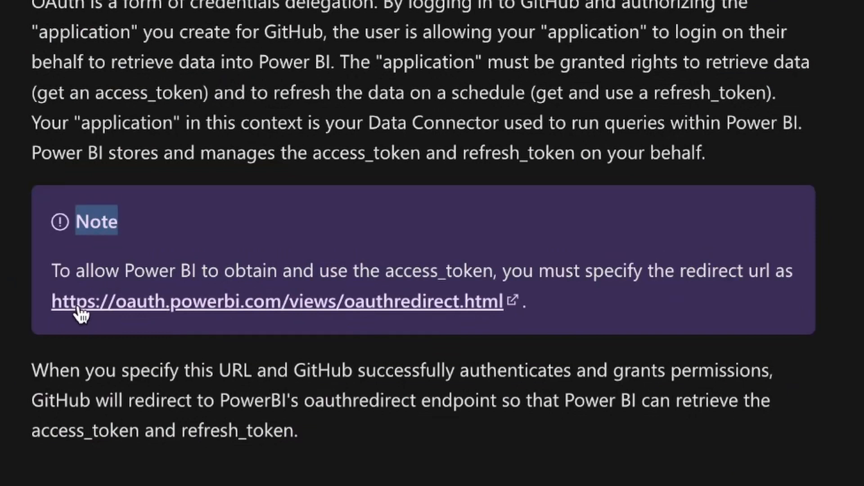
pyautogui.moveTo(45, 313); pyautogui.dragTo(517, 329)
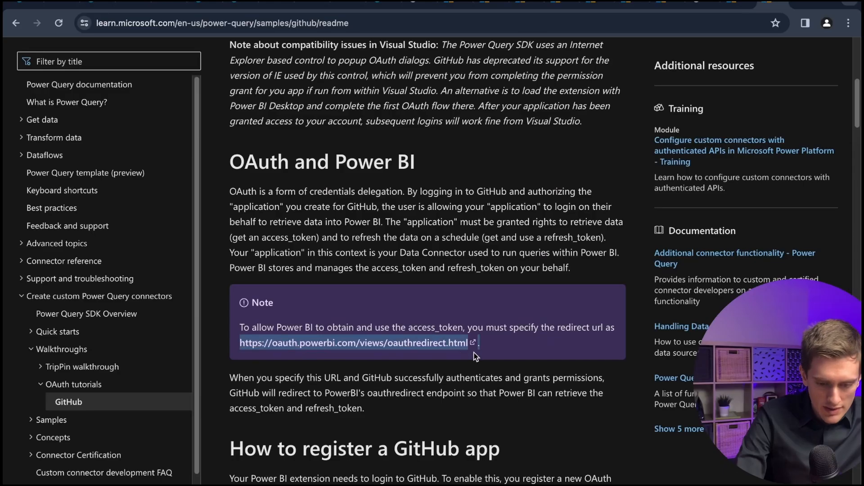
pyautogui.moveTo(476, 357); pyautogui.dragTo(468, 344)
pyautogui.hotkey('ctrl', 'c')
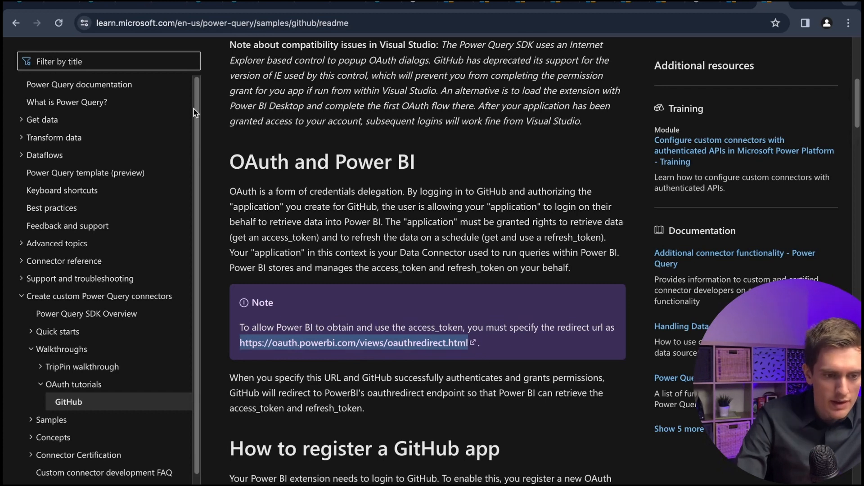
# Paste the copied URL into the new app's Redirect URI field.
pyautogui.click(100, 2)
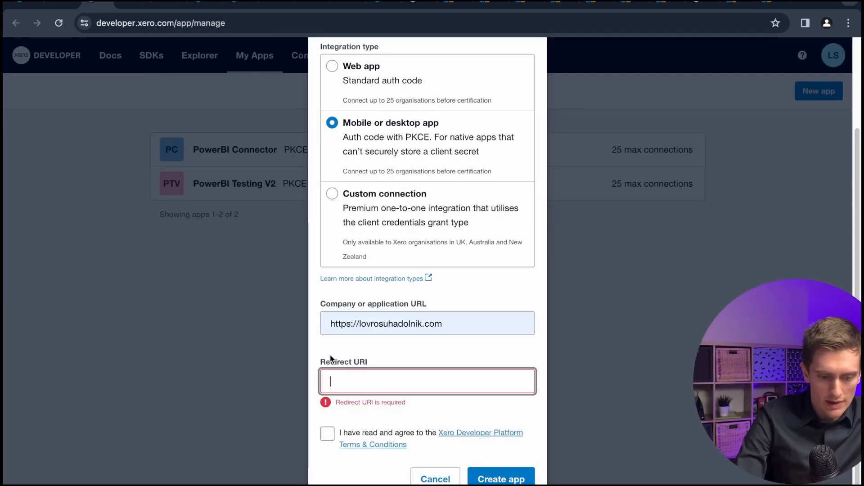
pyautogui.click(357, 380)
pyautogui.hotkey('ctrl', 'v')
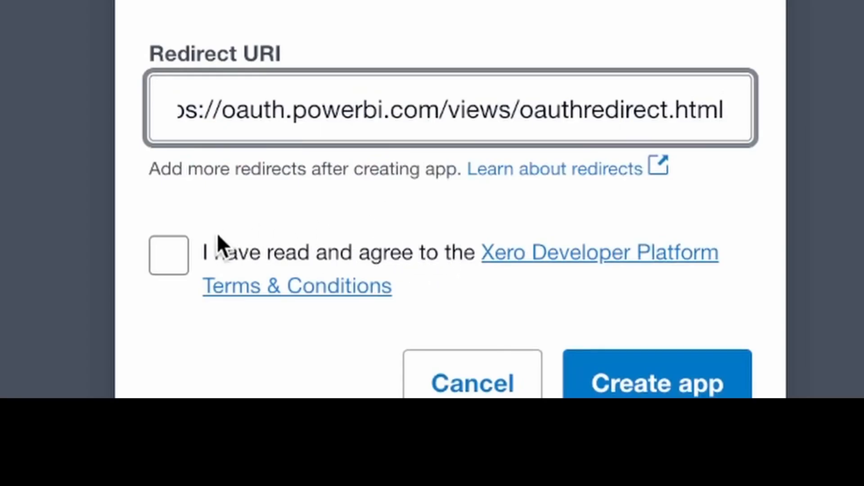
# Agree to the Xero Developer Platform terms and create the app.
pyautogui.click(179, 263)
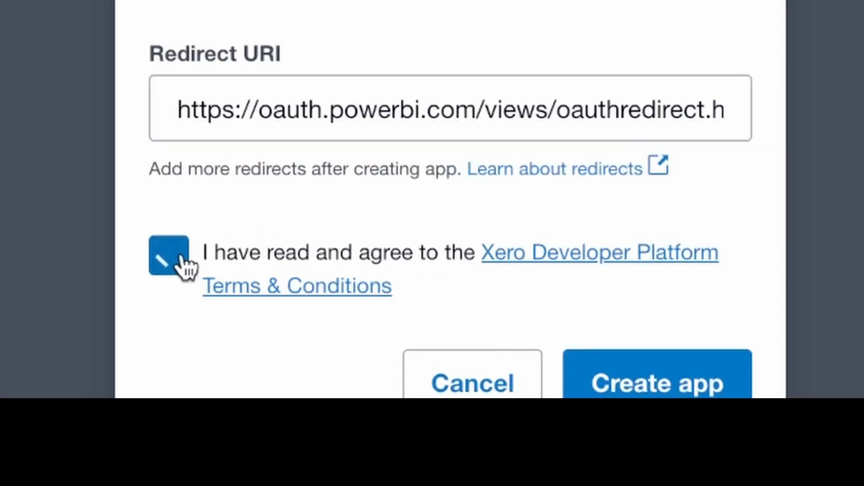
pyautogui.click(701, 393)
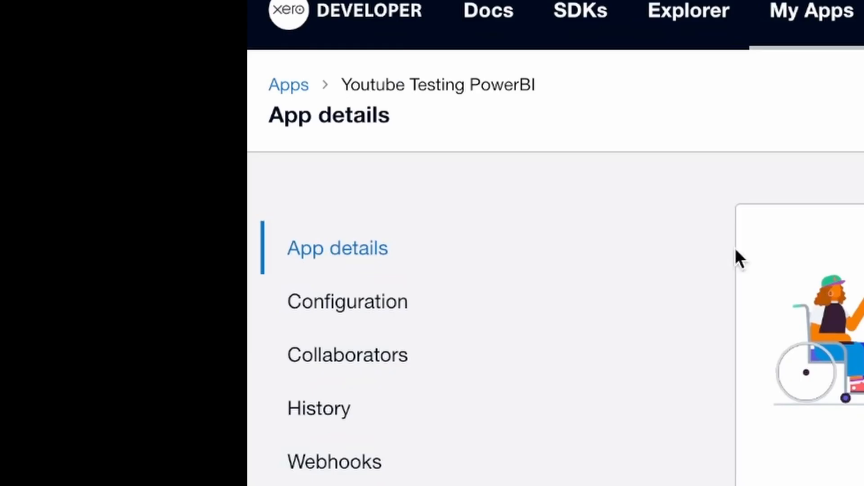
# Open the app's Configuration and copy its Client id.
pyautogui.click(58, 186)
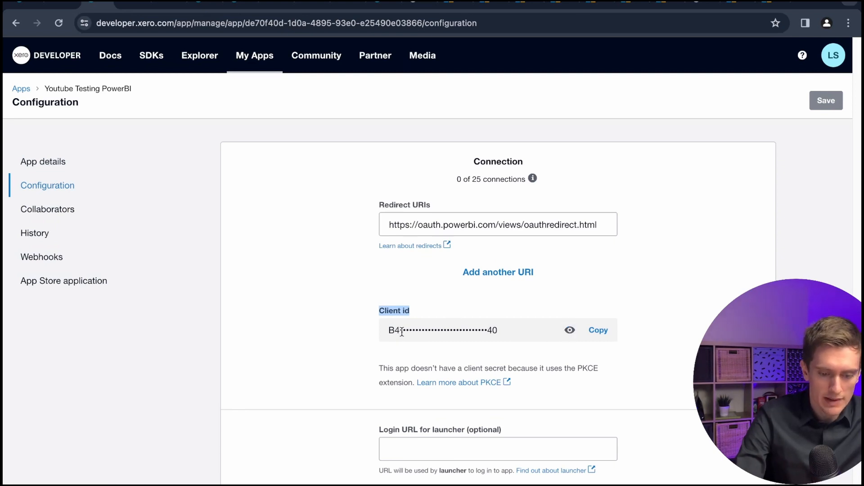
pyautogui.click(598, 332)
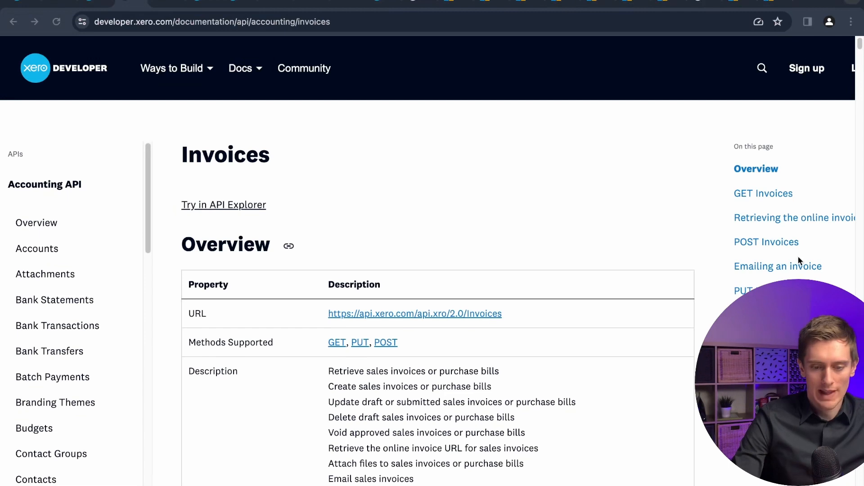
pyautogui.click(263, 78)
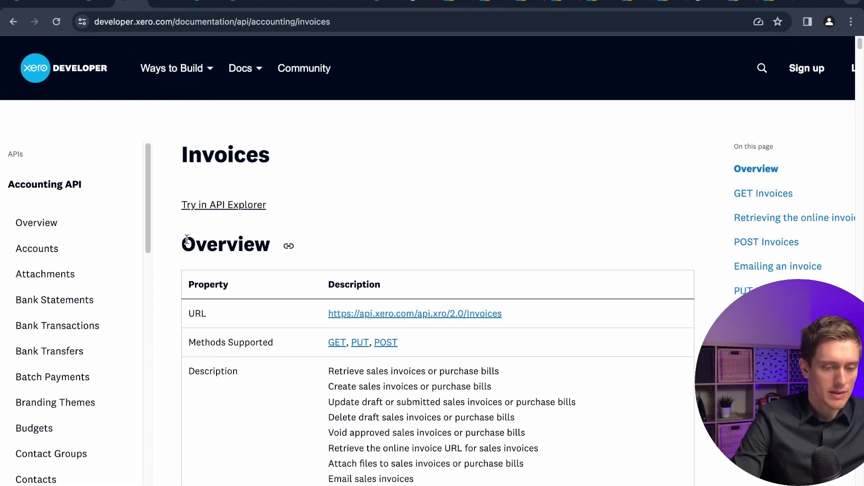
# Open the Accounting API reference and browse its list of endpoints.
pyautogui.click(260, 76)
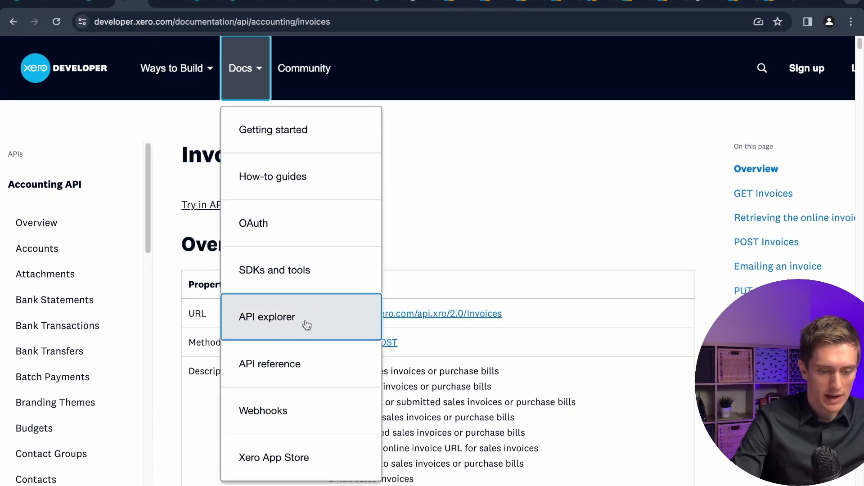
pyautogui.click(252, 367)
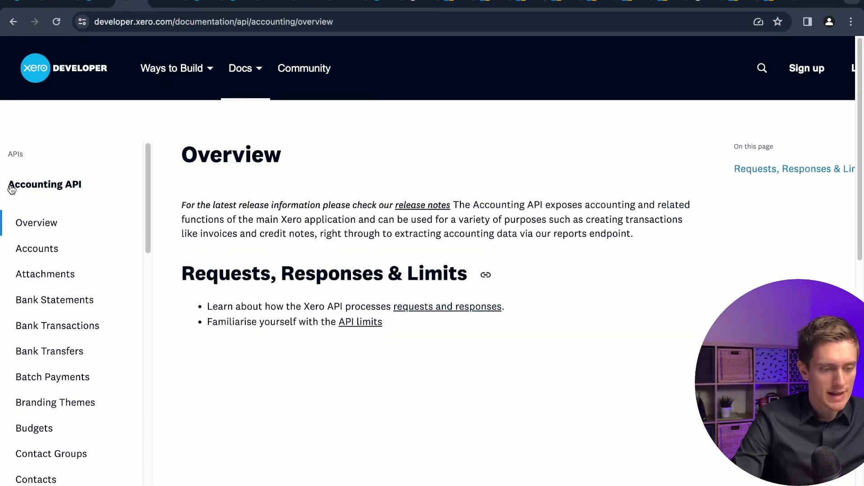
pyautogui.scroll(-15, 71, 380)
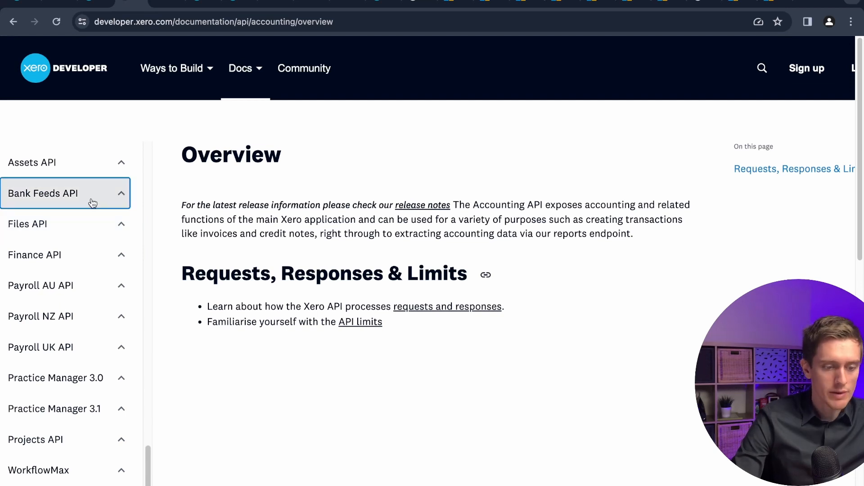
pyautogui.scroll(15, 91, 200)
pyautogui.scroll(5, 92, 353)
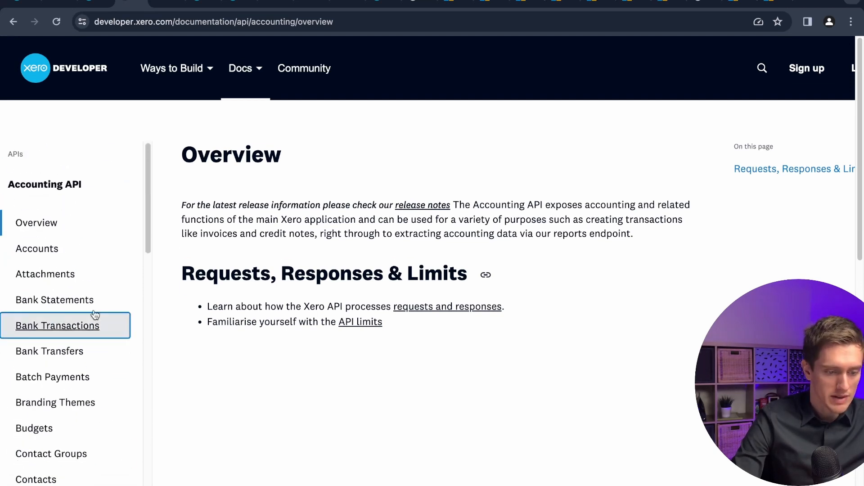
pyautogui.scroll(-5, 92, 341)
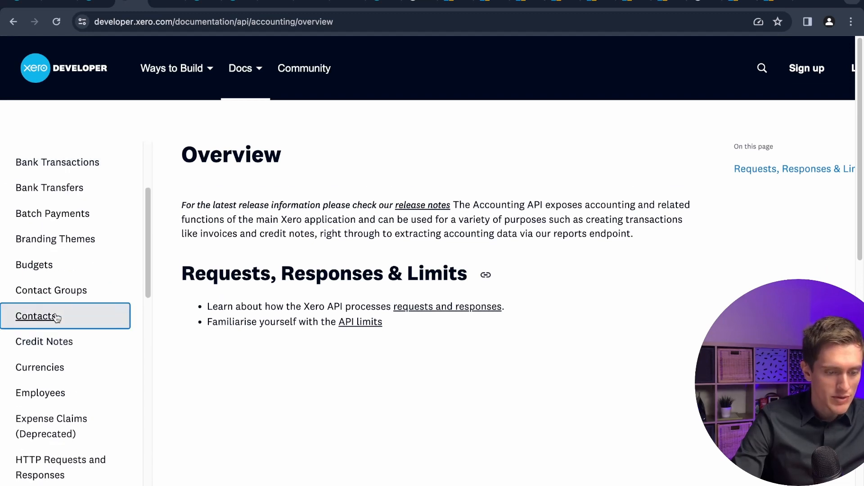
pyautogui.click(31, 319)
pyautogui.scroll(4, 64, 309)
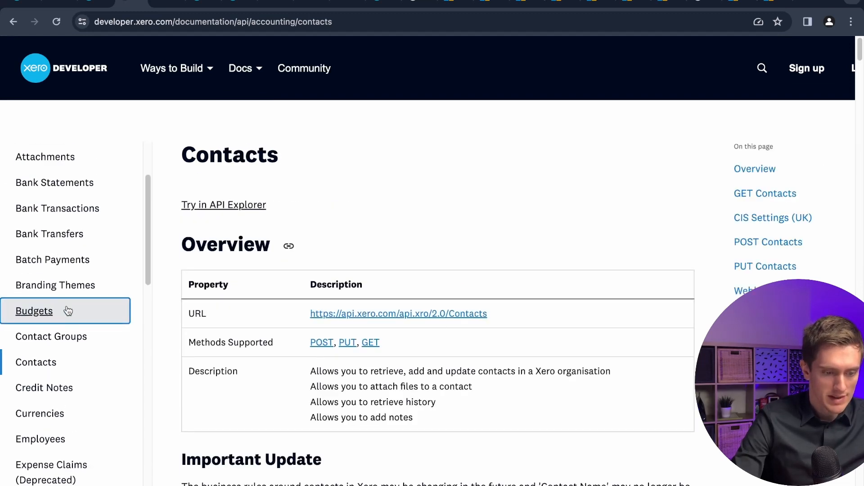
pyautogui.scroll(-3, 55, 291)
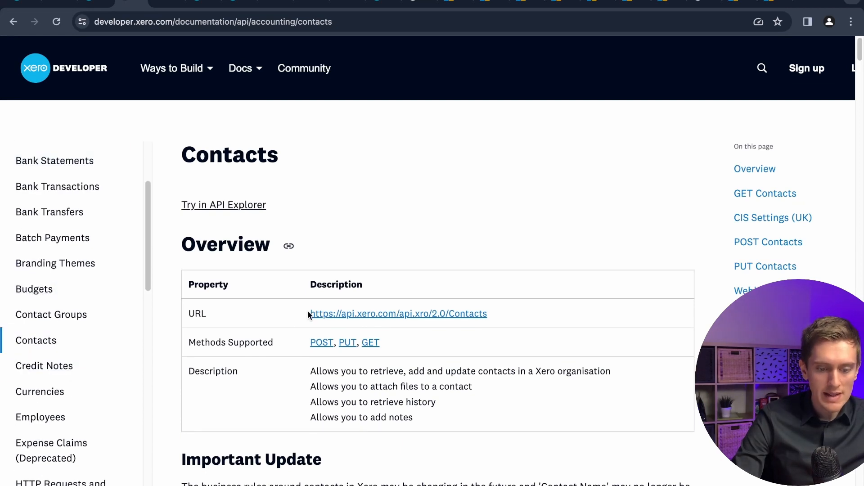
pyautogui.moveTo(301, 314); pyautogui.dragTo(489, 318)
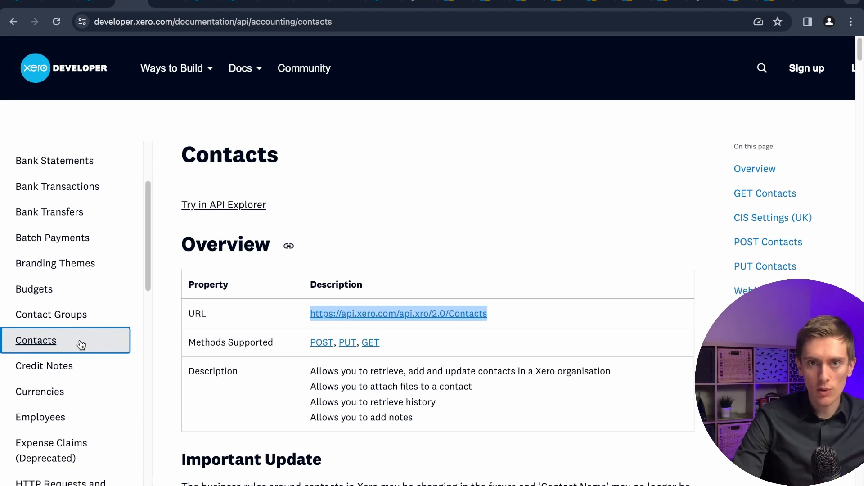
pyautogui.scroll(-2, 81, 345)
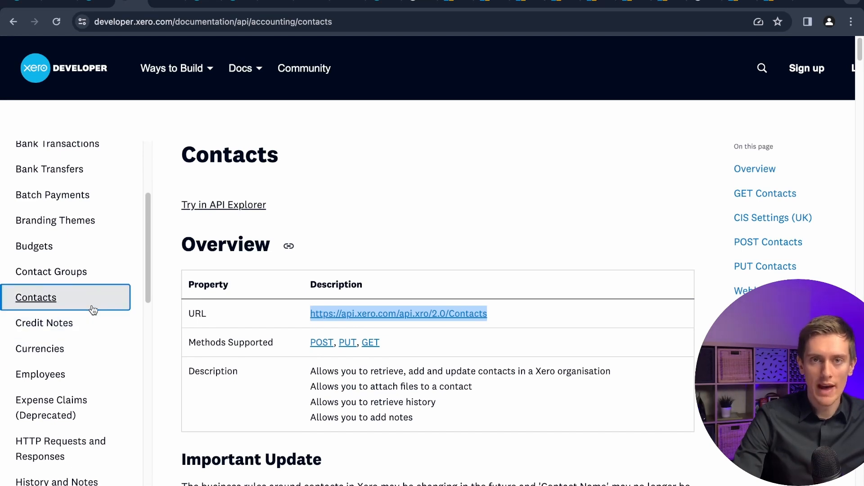
pyautogui.scroll(-3, 85, 311)
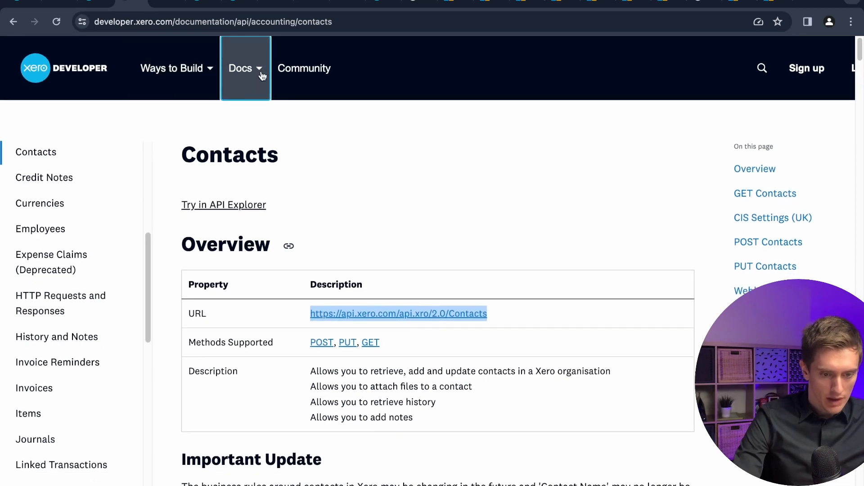
# Open the Getting started guide and follow its link to the scopes documentation.
pyautogui.click(261, 75)
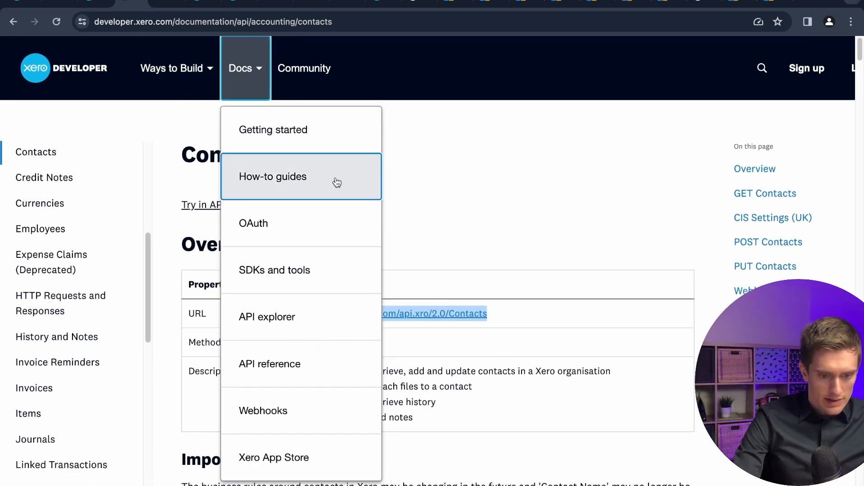
pyautogui.click(287, 143)
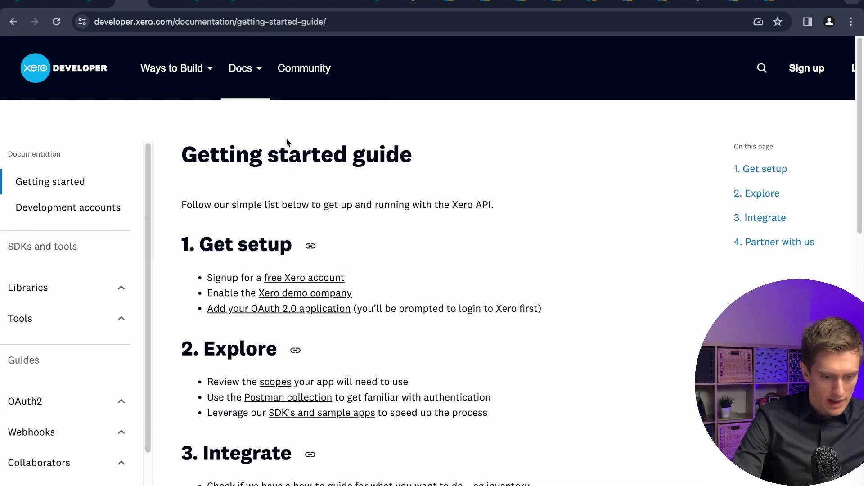
pyautogui.scroll(-1, 375, 314)
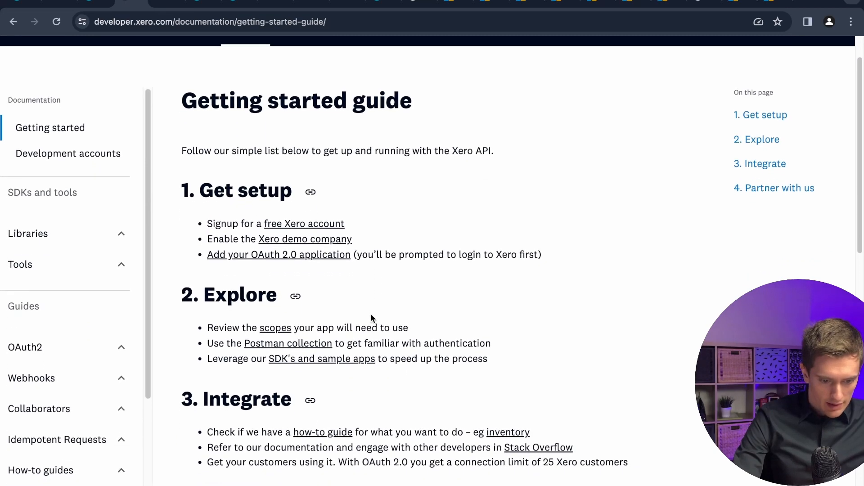
pyautogui.moveTo(208, 330); pyautogui.dragTo(286, 333)
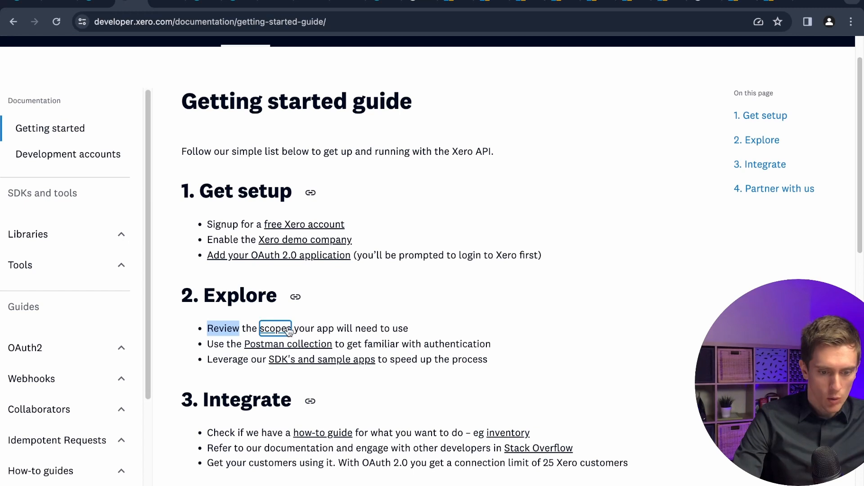
pyautogui.click(284, 333)
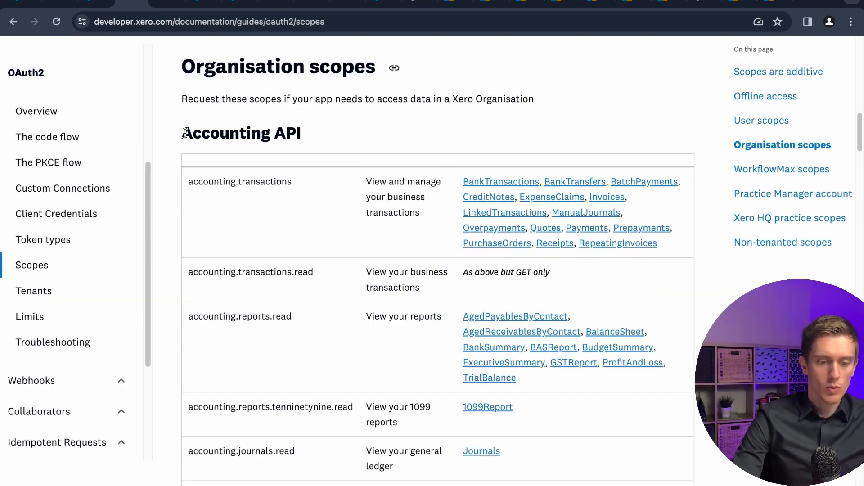
# Examine the Accounting API organisation scopes table.
pyautogui.tripleClick(230, 134)
pyautogui.scroll(-15, 338, 284)
pyautogui.tripleClick(313, 93)
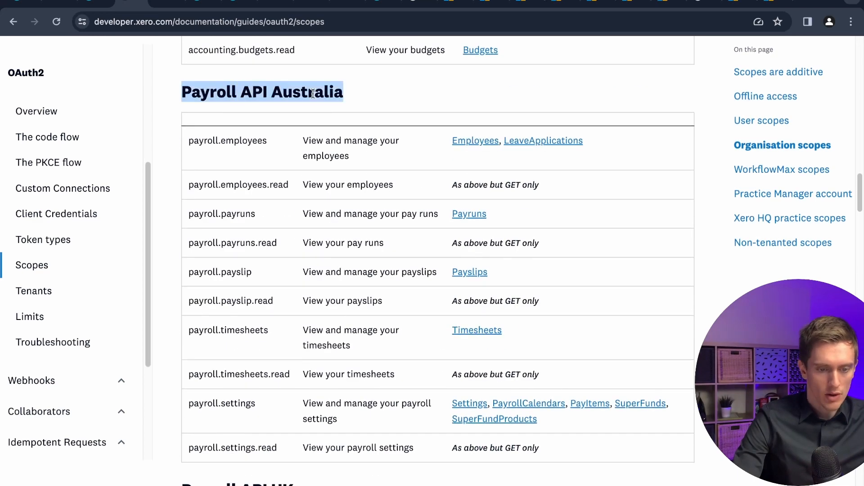
pyautogui.scroll(15, 363, 220)
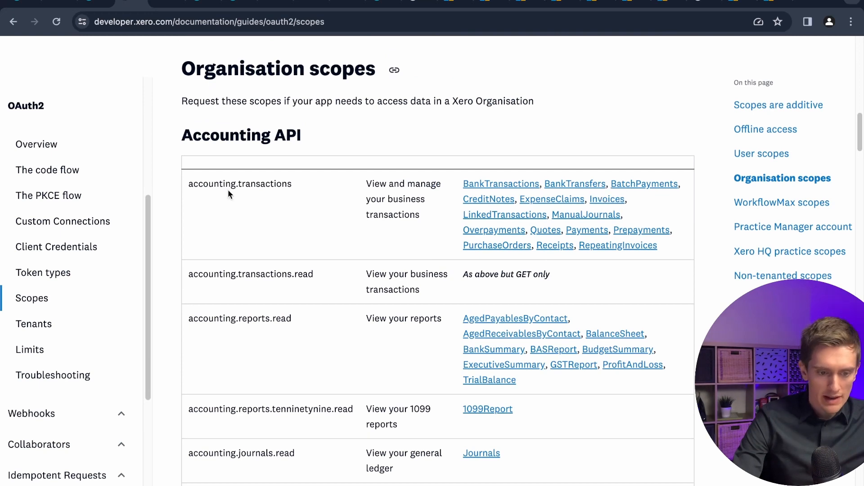
pyautogui.moveTo(189, 182); pyautogui.dragTo(292, 185)
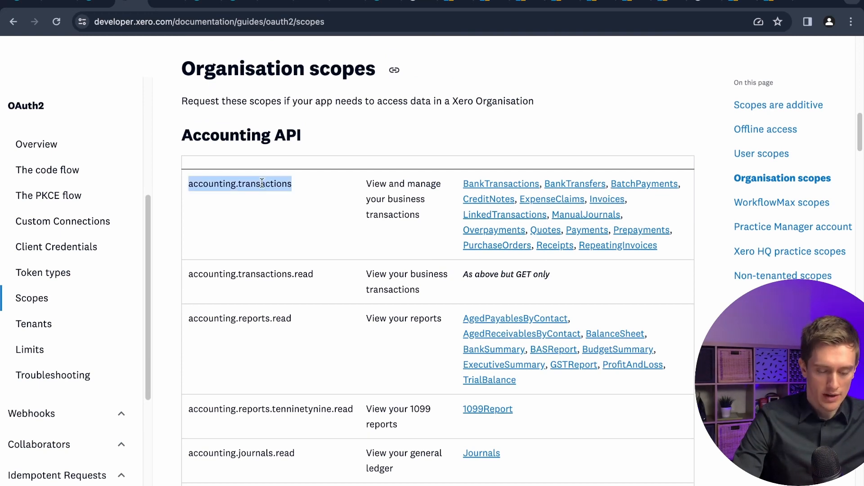
pyautogui.moveTo(189, 184); pyautogui.dragTo(271, 181)
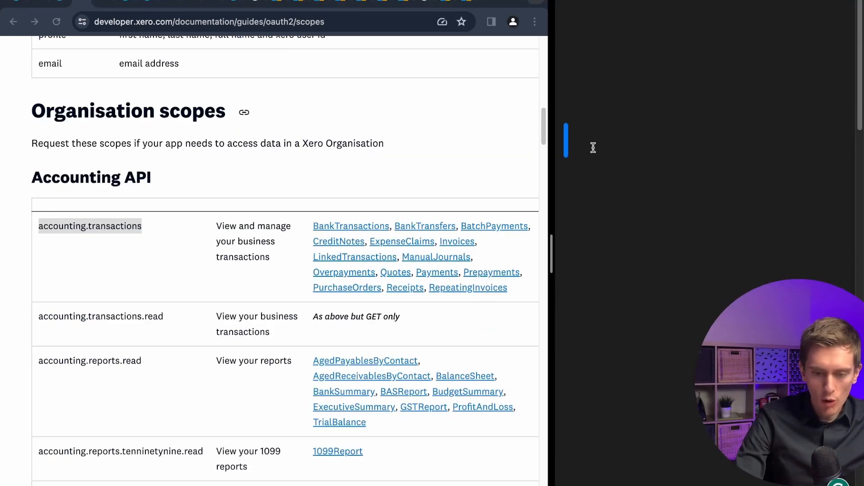
# Copy the accounting.transactions.read scope into the notes editor and start a new line.
pyautogui.doubleClick(63, 229)
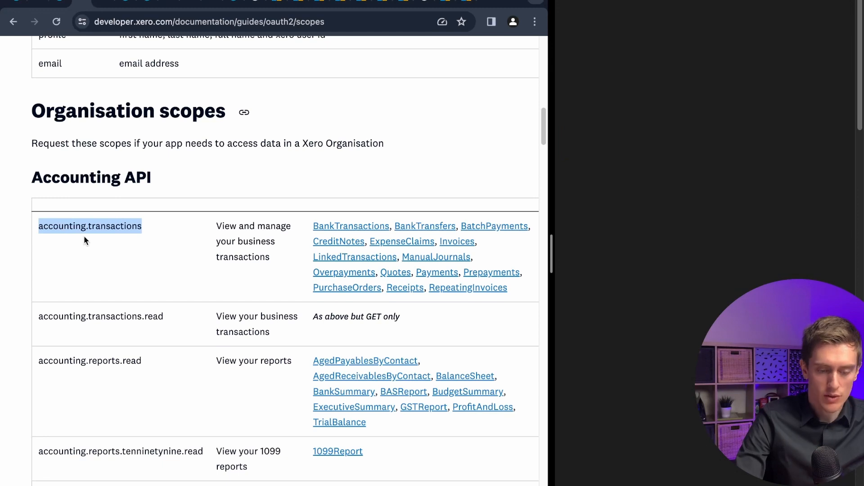
pyautogui.click(215, 257)
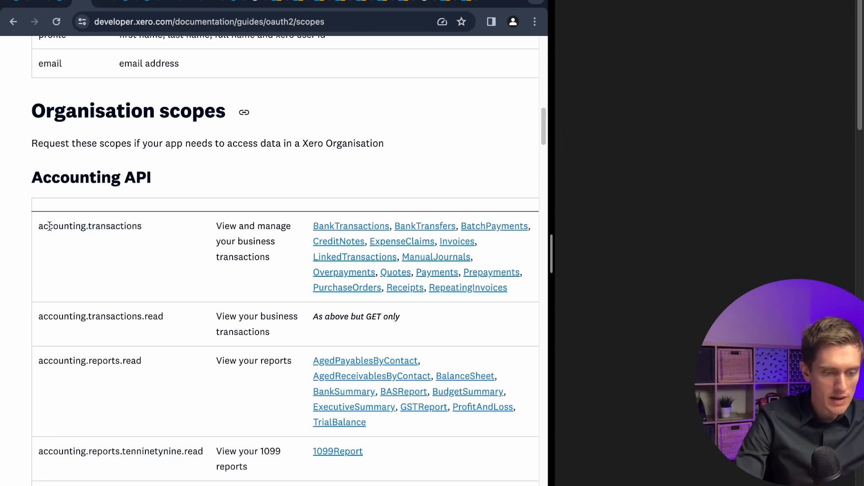
pyautogui.doubleClick(100, 226)
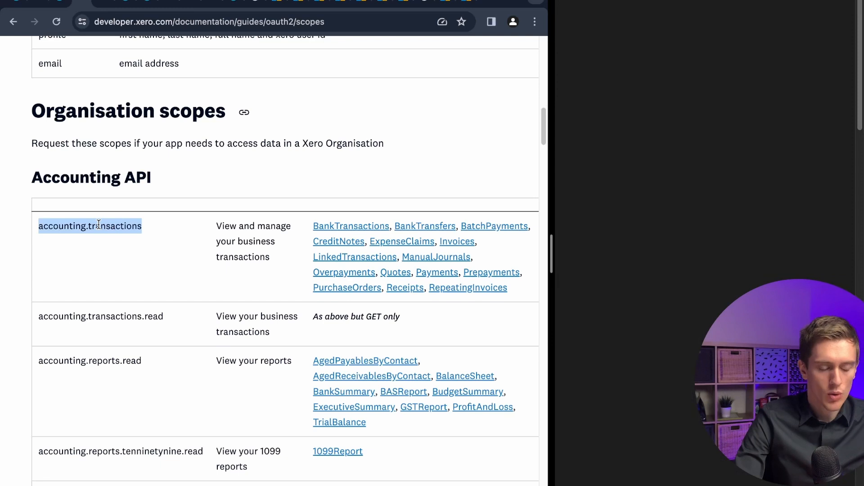
pyautogui.click(228, 247)
pyautogui.moveTo(163, 319); pyautogui.dragTo(145, 318)
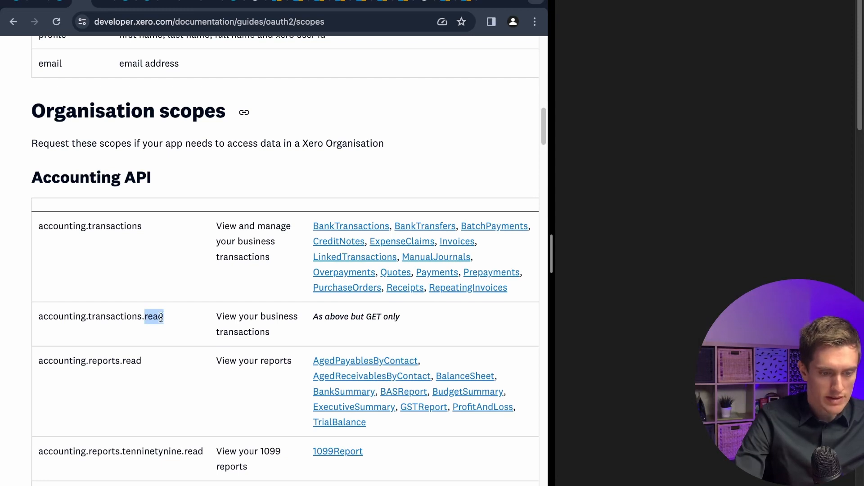
pyautogui.scroll(-1, 145, 318)
pyautogui.doubleClick(68, 284)
pyautogui.moveTo(68, 284); pyautogui.dragTo(96, 285)
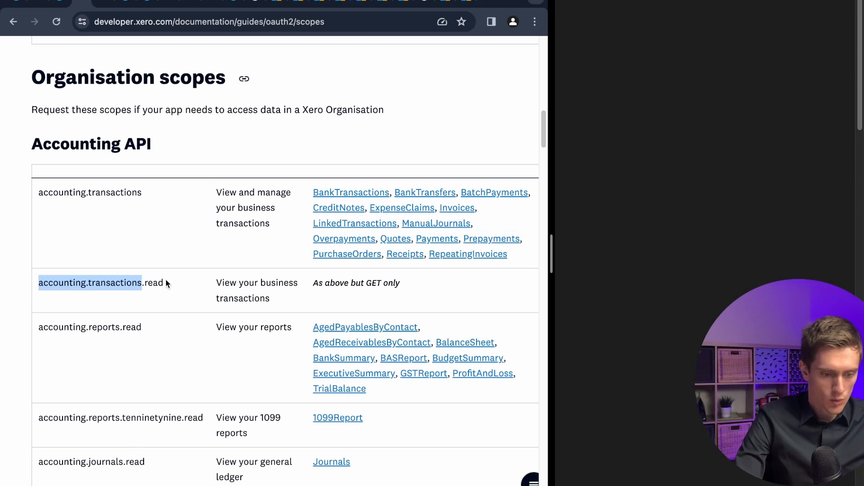
pyautogui.tripleClick(153, 282)
pyautogui.click(650, 221)
pyautogui.press('super+v')
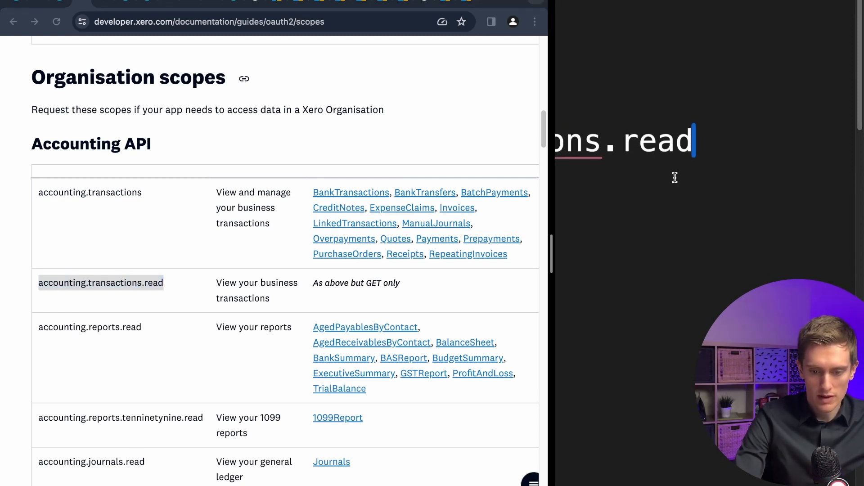
pyautogui.scroll(-5, 675, 178)
pyautogui.press('Return')
pyautogui.press('super+Tab')
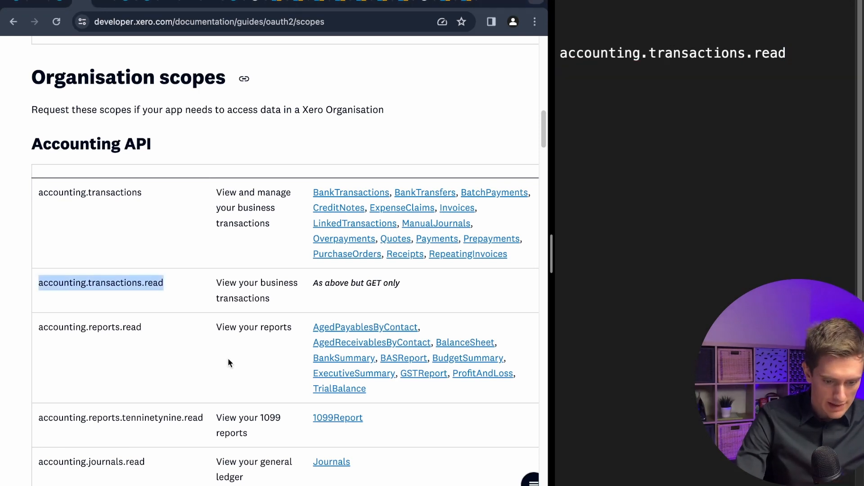
# Copy the accounting.contacts.read scope into the notes editor below the first scope.
pyautogui.scroll(-3, 228, 358)
pyautogui.scroll(-4, 227, 358)
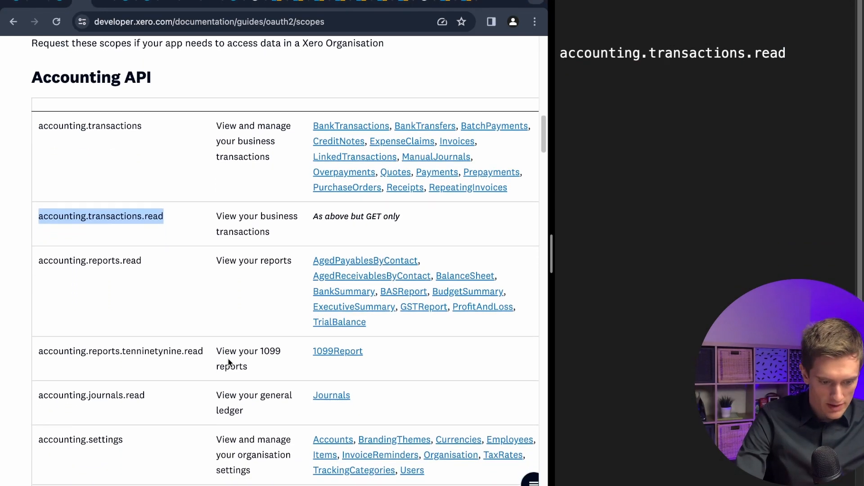
pyautogui.scroll(-3, 204, 395)
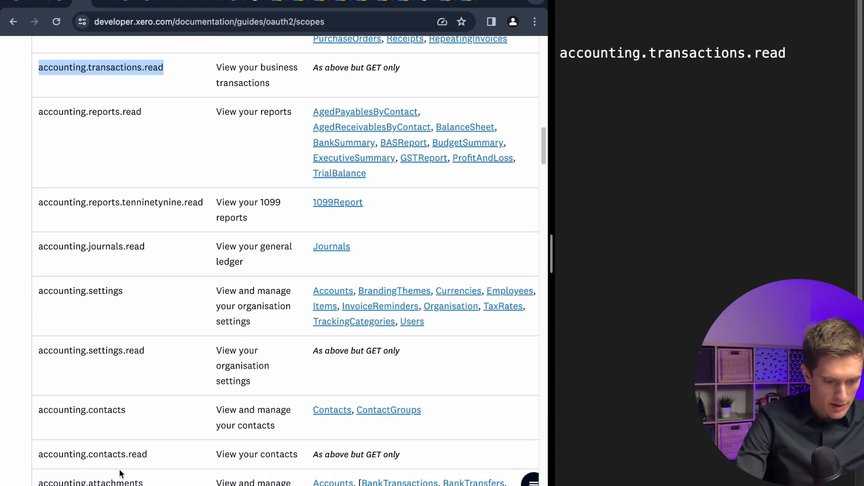
pyautogui.moveTo(39, 389); pyautogui.dragTo(114, 391)
pyautogui.moveTo(39, 433); pyautogui.dragTo(147, 434)
pyautogui.press('super+c')
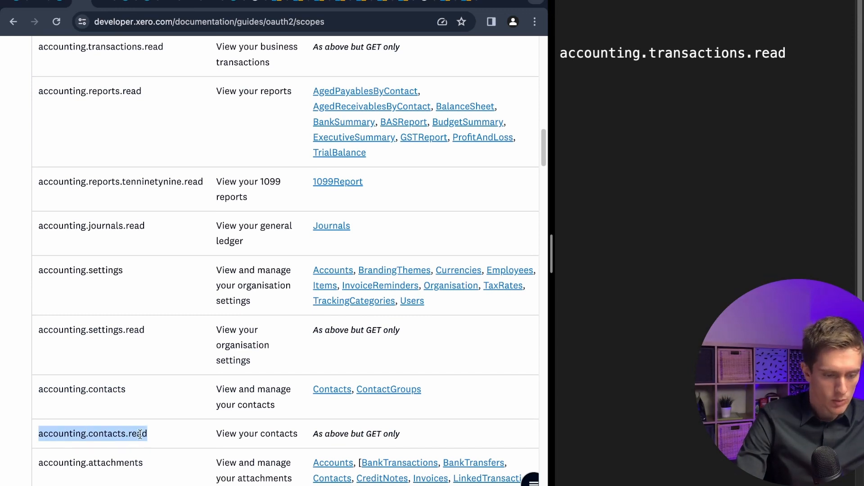
pyautogui.click(712, 87)
pyautogui.press('super+v')
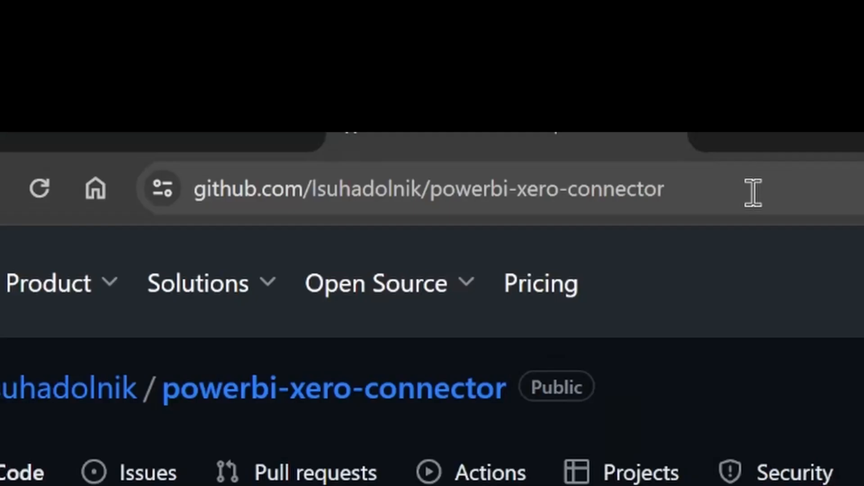
# Download the powerbi-xero-connector GitHub repository as a ZIP file.
pyautogui.click(747, 192)
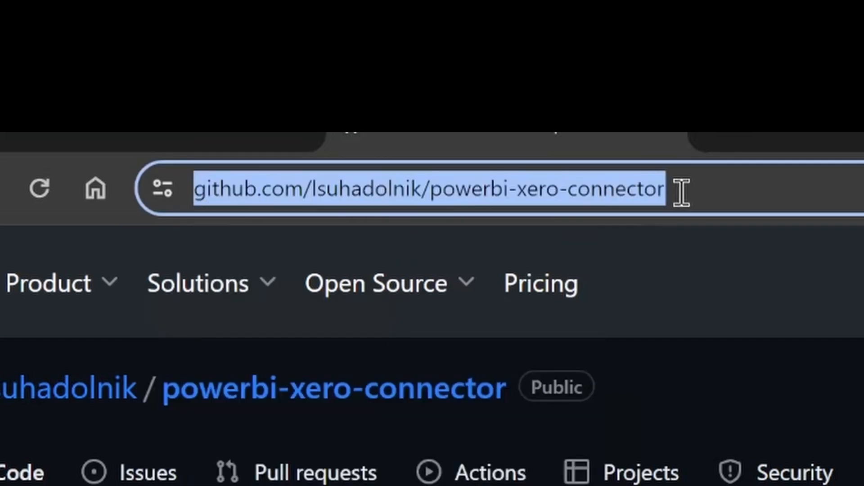
pyautogui.click(704, 195)
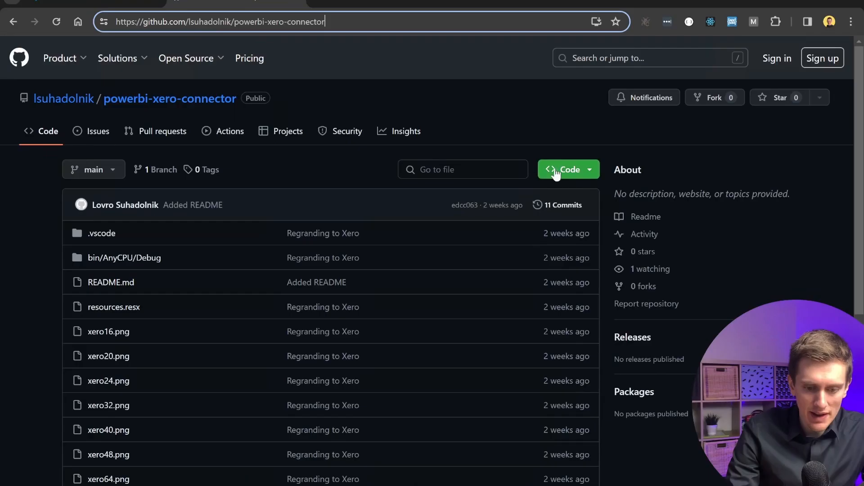
pyautogui.click(591, 177)
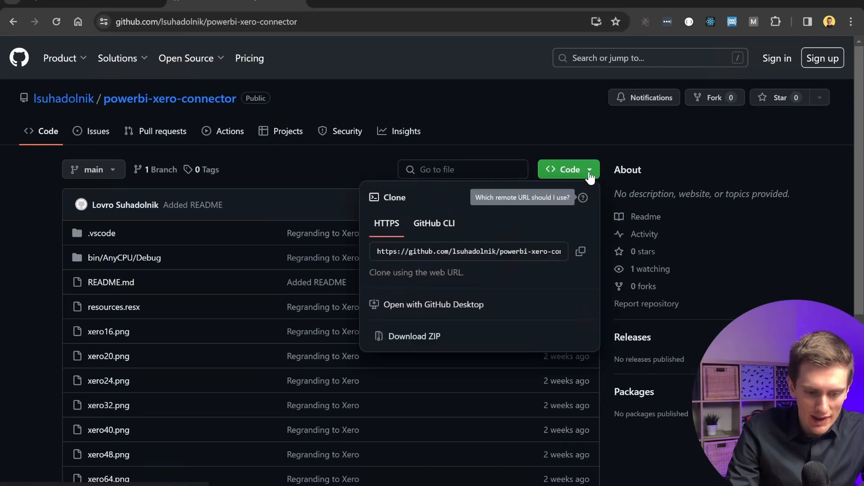
pyautogui.click(446, 336)
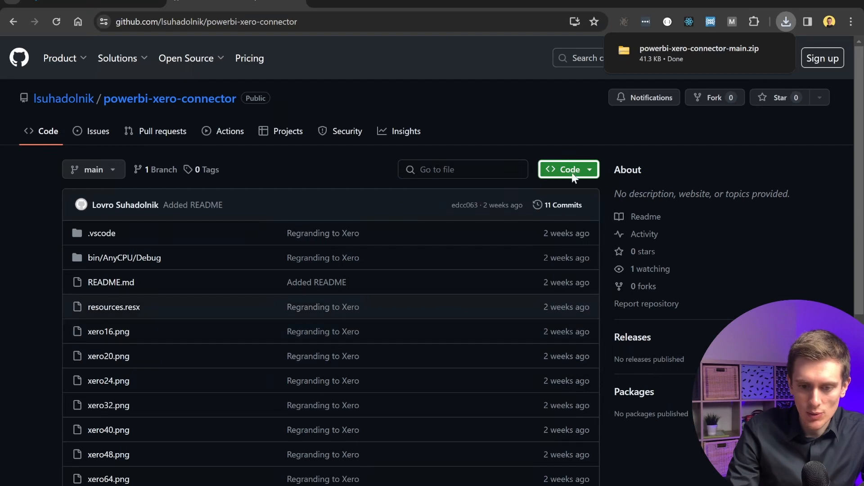
pyautogui.moveTo(688, 57)
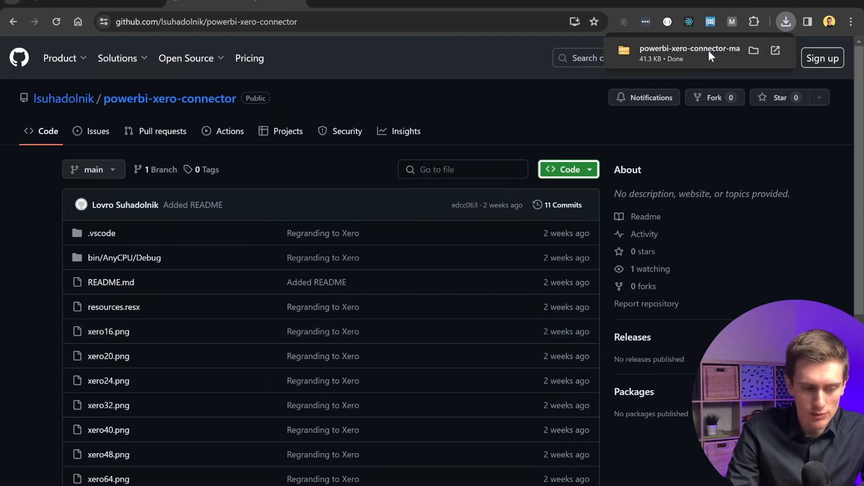
# Extract the downloaded powerbi-xero-connector-main.zip into its default folder.
pyautogui.click(663, 51)
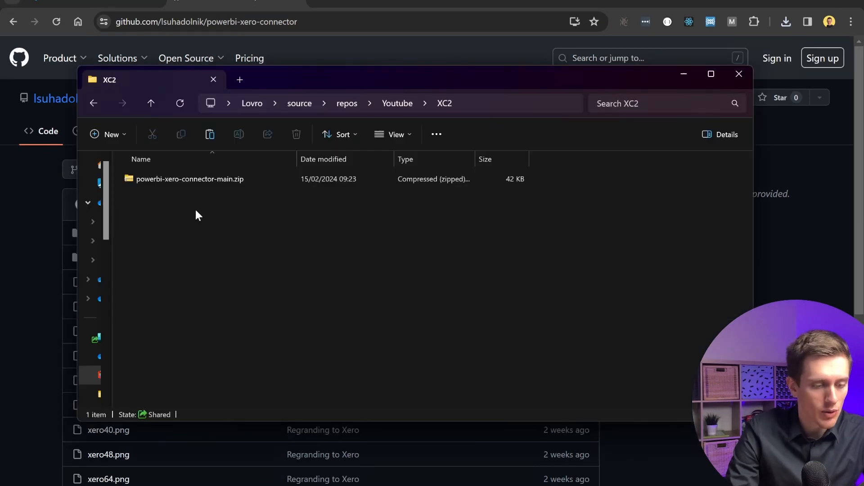
pyautogui.click(215, 177)
pyautogui.doubleClick(215, 177)
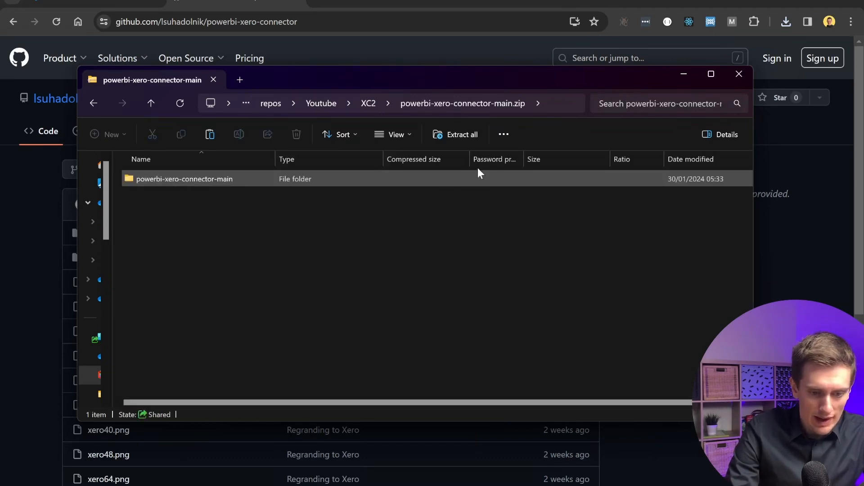
pyautogui.click(471, 135)
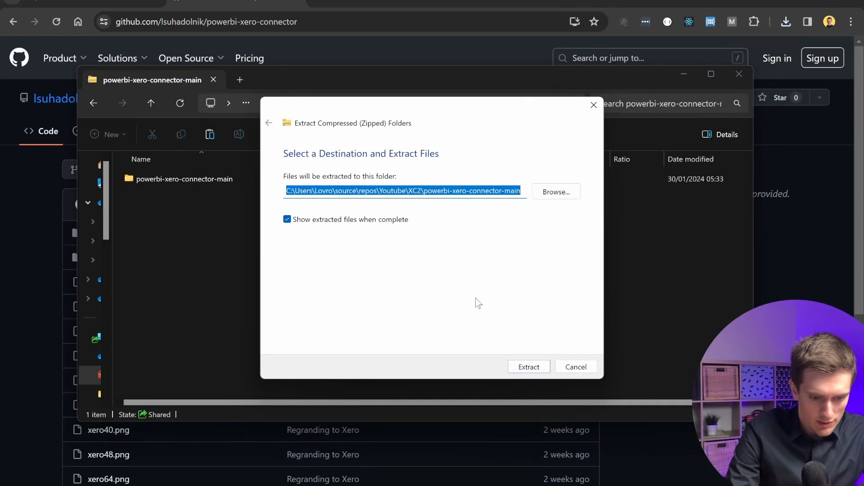
pyautogui.click(529, 366)
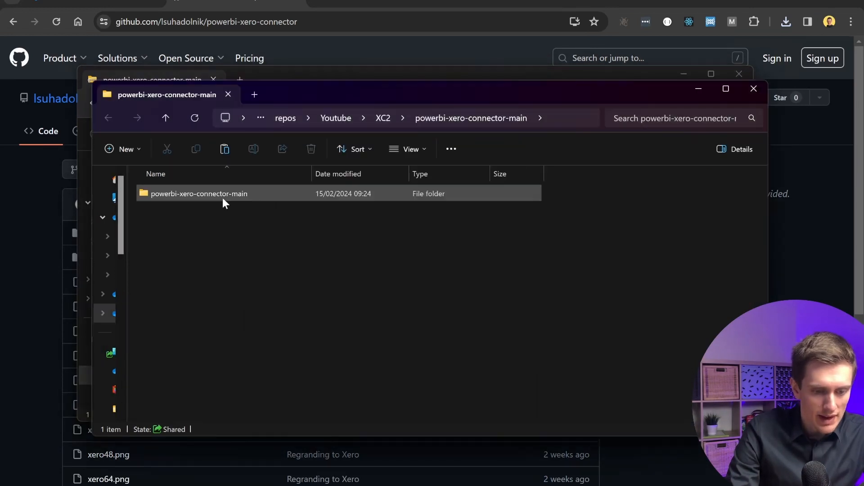
# Open the extracted powerbi-xero-connector-main folder in VS Code and open xeroconnector.pq.
pyautogui.doubleClick(222, 198)
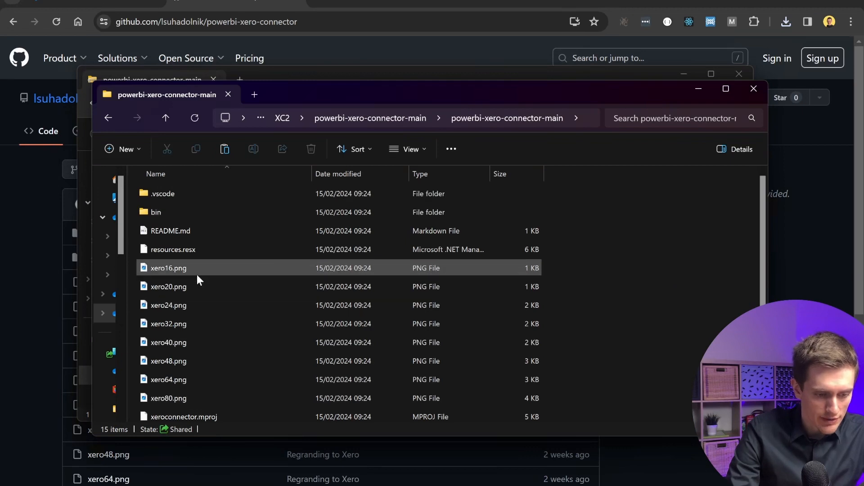
pyautogui.rightClick(628, 299)
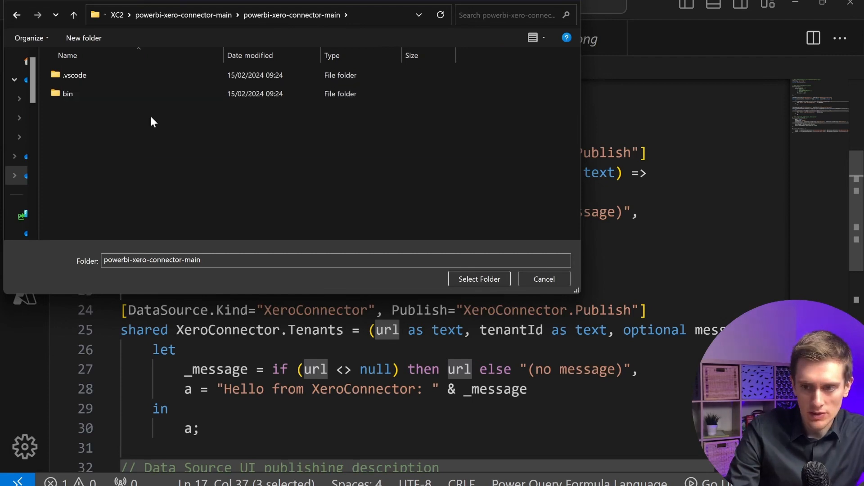
pyautogui.click(488, 276)
pyautogui.scroll(-2, 156, 292)
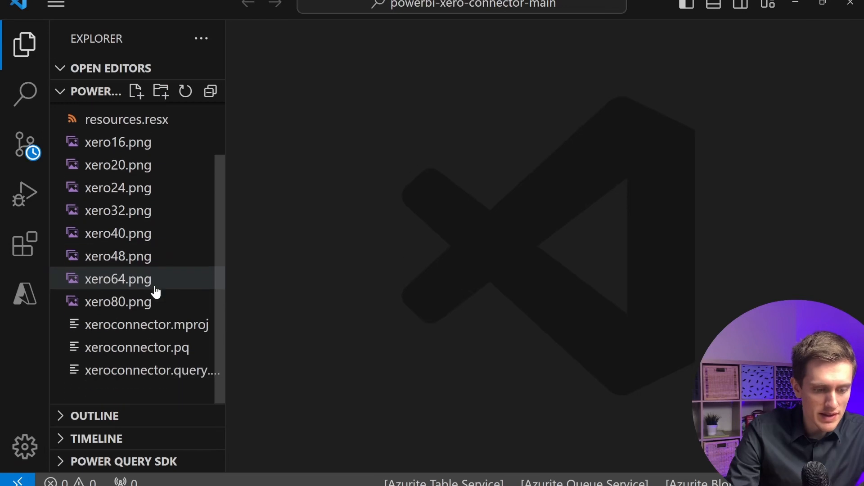
pyautogui.click(175, 349)
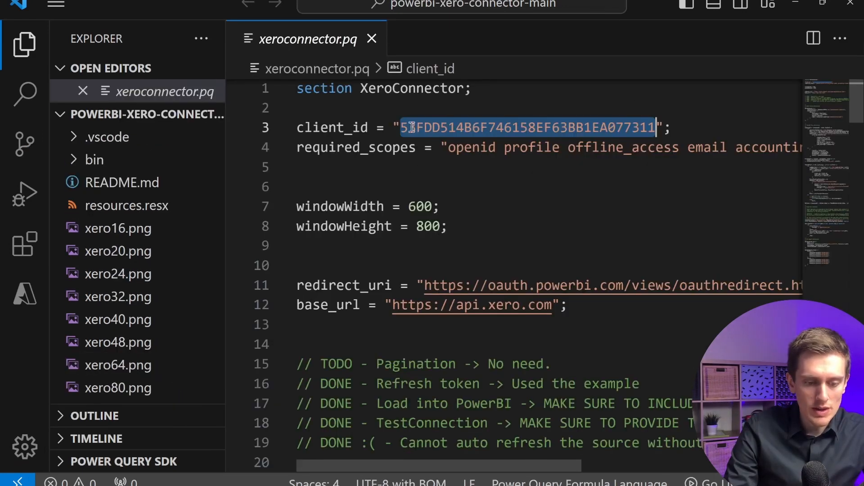
# Replace the client_id value with the Client id copied from the Youtube Testing PowerBI app's configuration in Xero.
pyautogui.press('BackSpace')
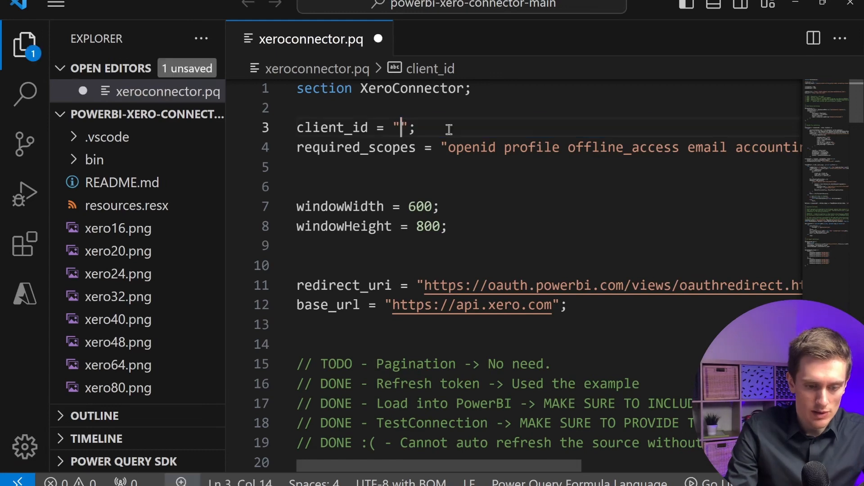
pyautogui.hotkey('alt', 'Tab')
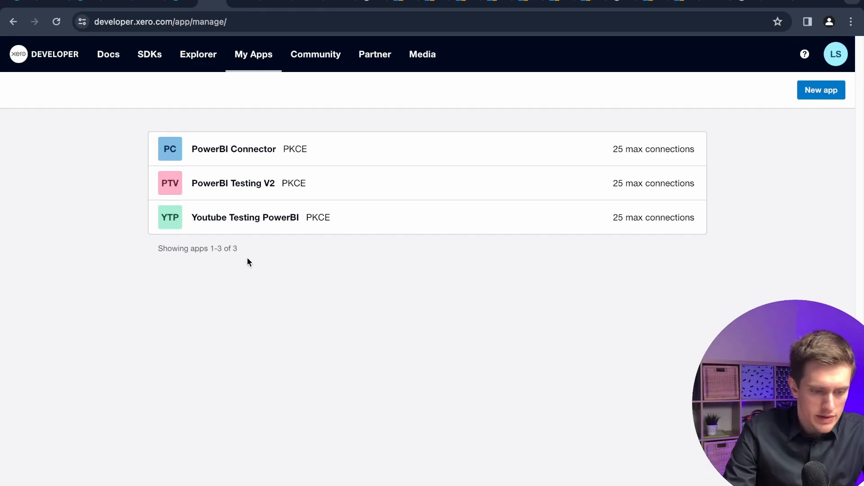
pyautogui.click(263, 220)
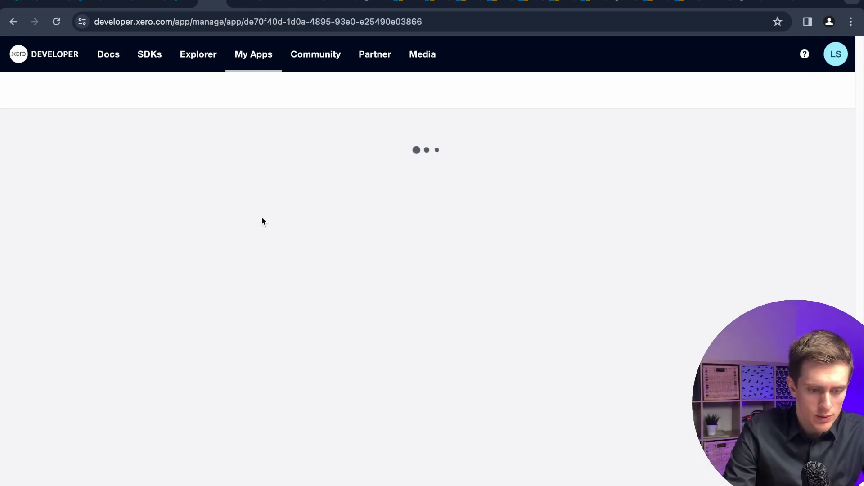
pyautogui.click(48, 190)
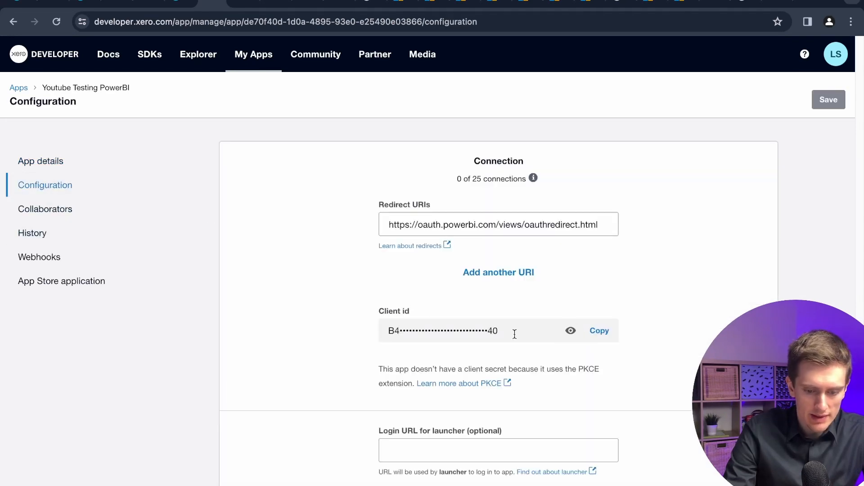
pyautogui.click(608, 341)
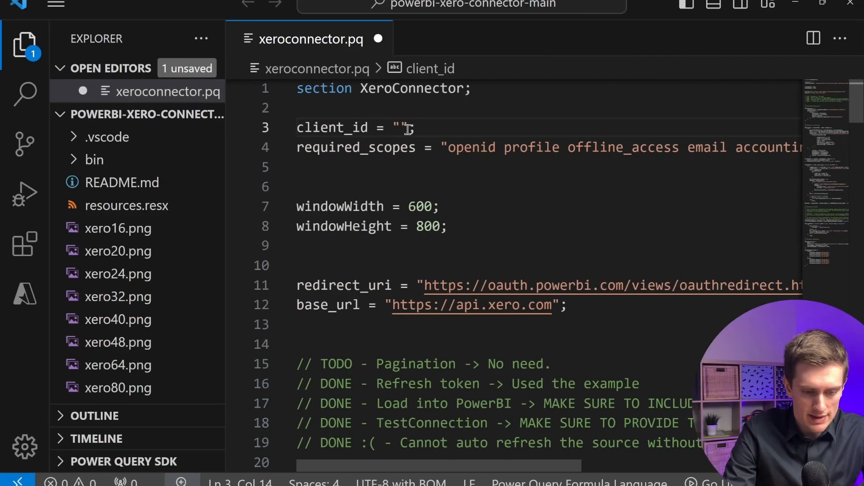
pyautogui.hotkey('ctrl', 'v')
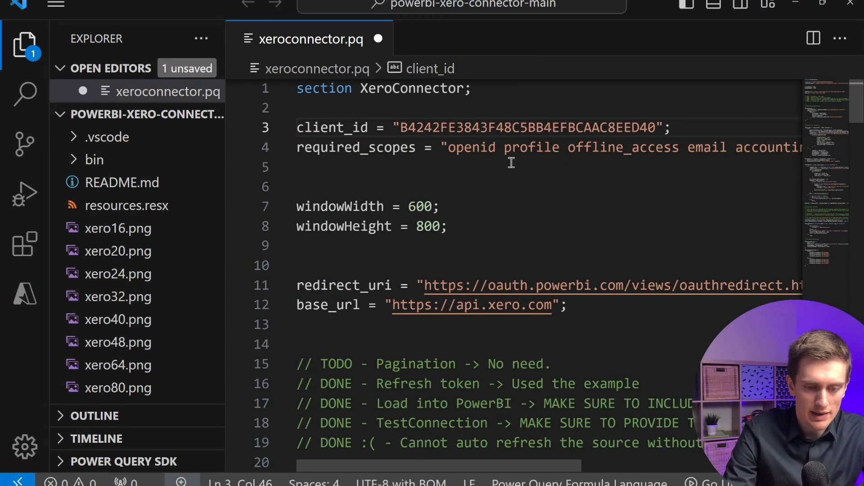
# Examine the scopes listed in the required_scopes string.
pyautogui.hscroll(2, 512, 162)
pyautogui.hscroll(-1, 512, 162)
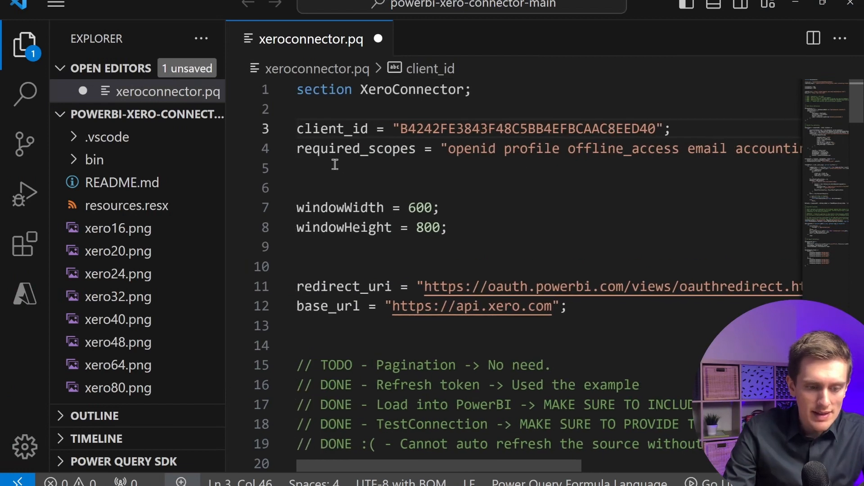
pyautogui.click(299, 149)
pyautogui.doubleClick(373, 155)
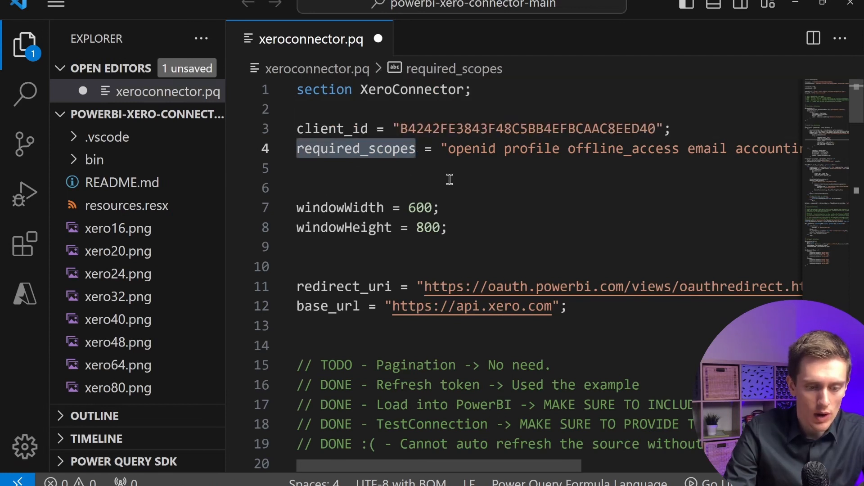
pyautogui.hscroll(1, 448, 179)
pyautogui.hscroll(2, 450, 180)
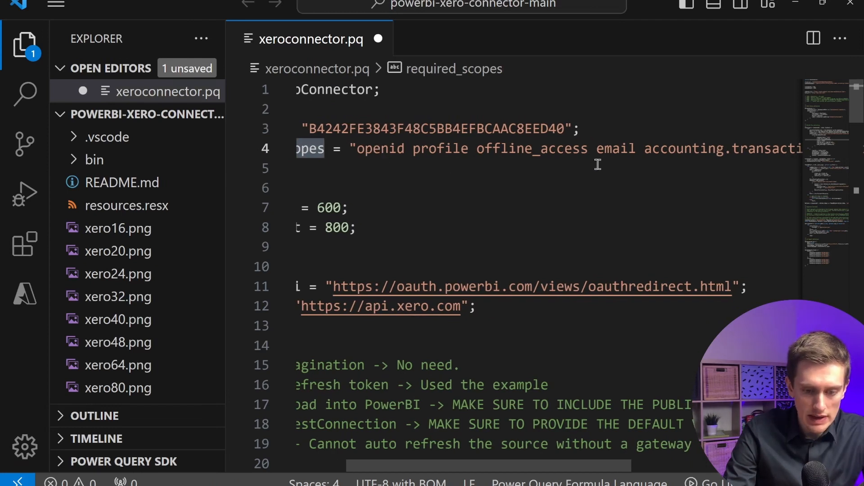
pyautogui.doubleClick(367, 151)
pyautogui.doubleClick(429, 150)
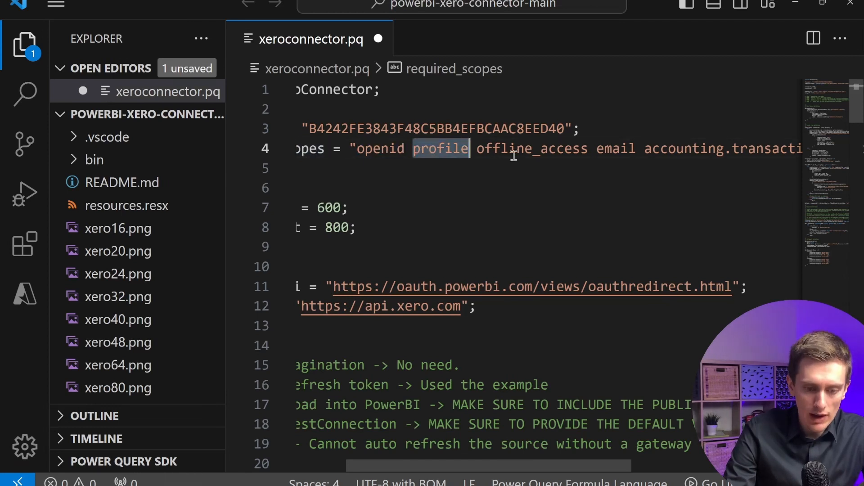
pyautogui.doubleClick(532, 150)
pyautogui.doubleClick(611, 150)
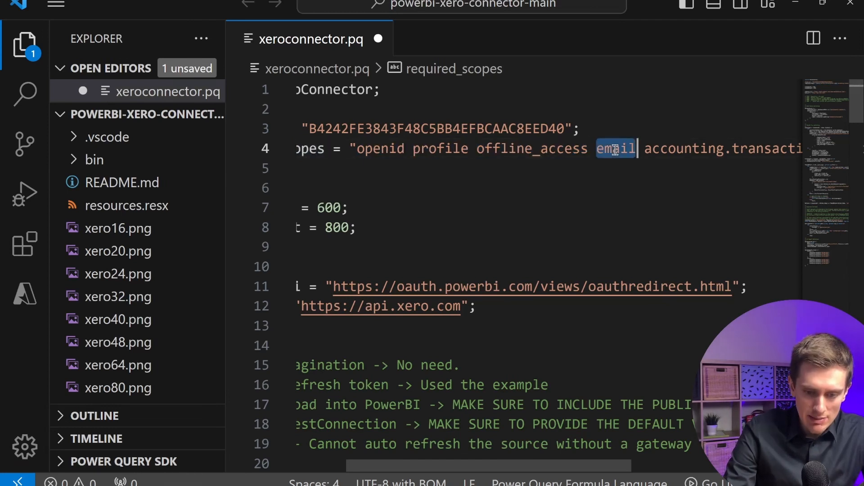
pyautogui.hscroll(5, 613, 150)
pyautogui.hscroll(3, 615, 149)
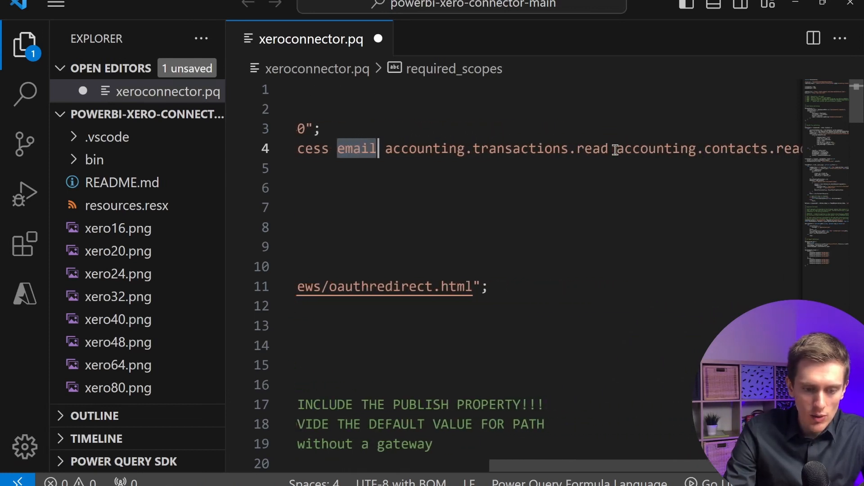
pyautogui.moveTo(378, 150); pyautogui.dragTo(552, 144)
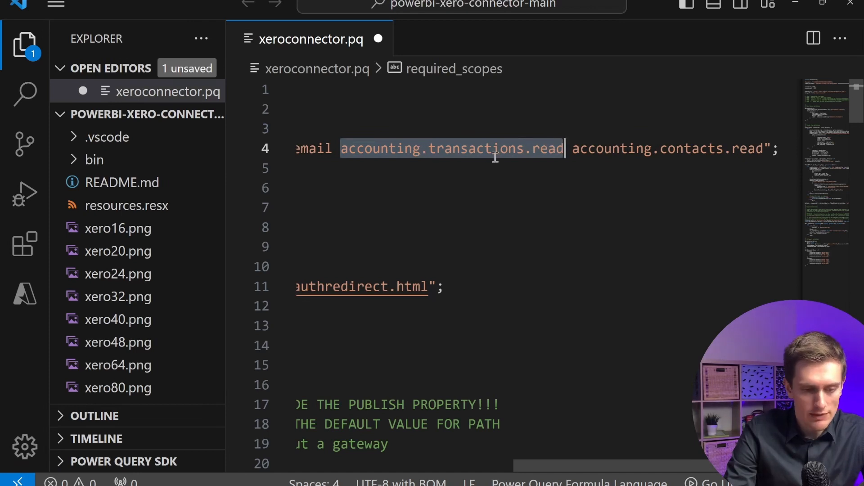
pyautogui.moveTo(573, 148); pyautogui.dragTo(765, 150)
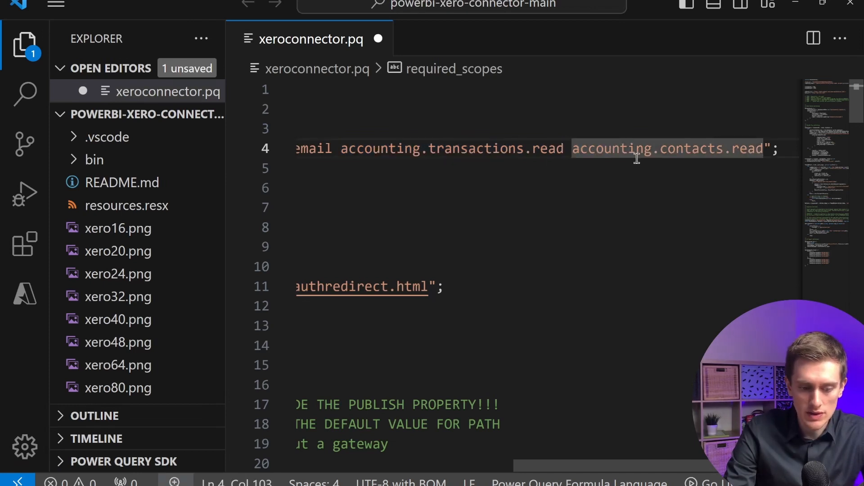
pyautogui.hscroll(-5, 553, 166)
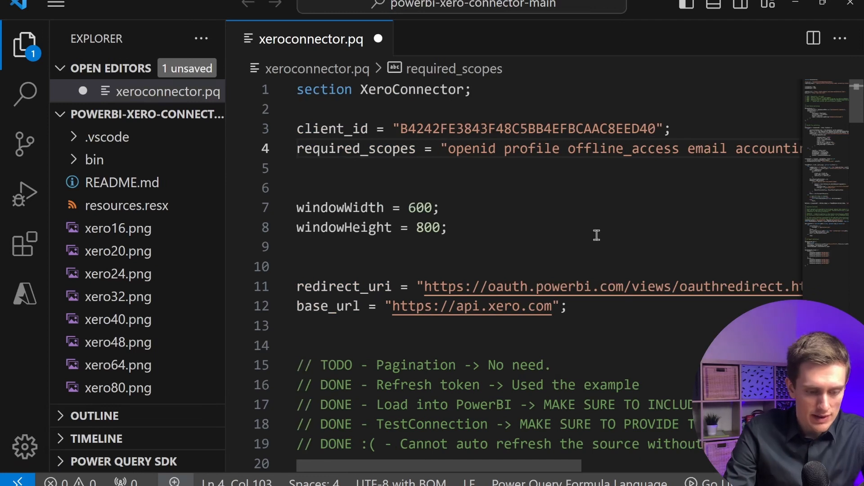
# Save xeroconnector.pq and delete the old bin folder.
pyautogui.hotkey('ctrl', 's')
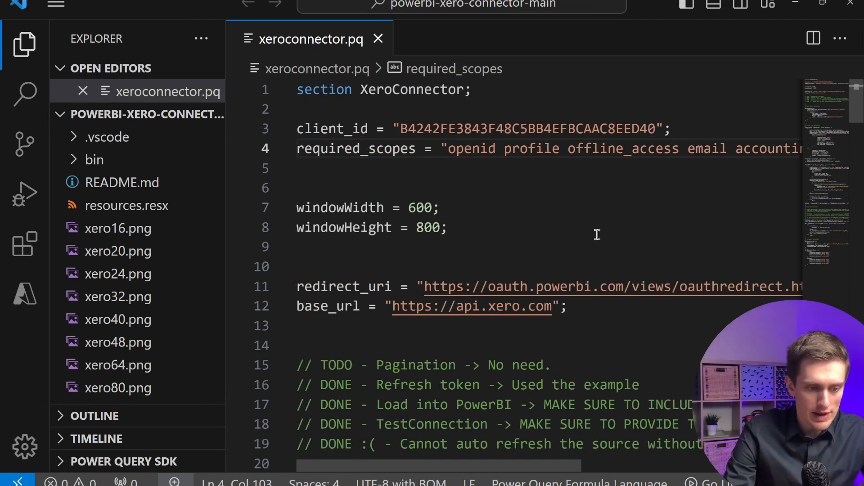
pyautogui.rightClick(103, 162)
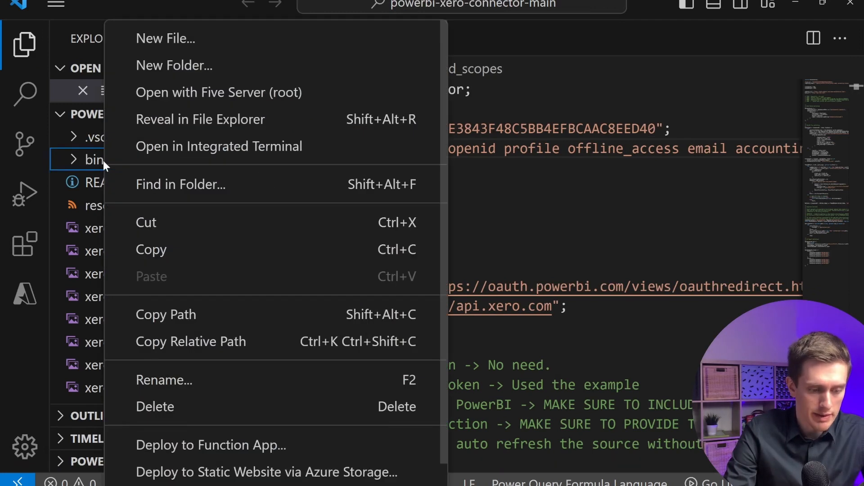
pyautogui.click(177, 409)
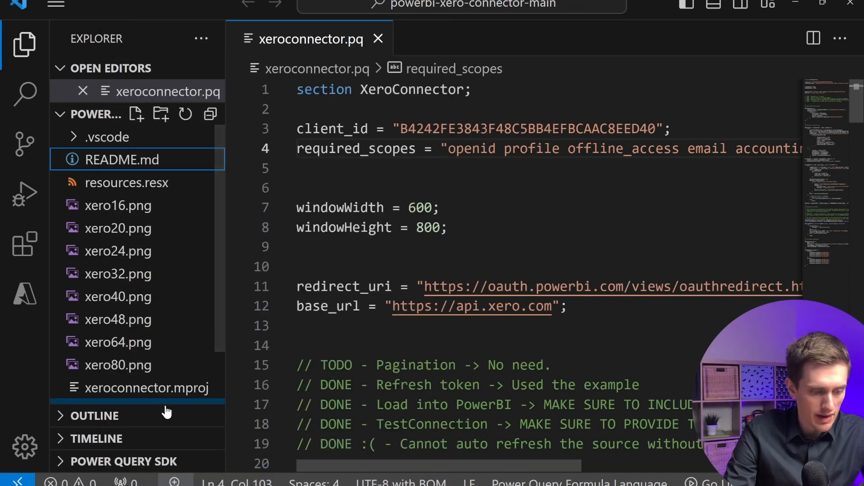
# Evaluate the current file with the Power Query SDK to build the connector.
pyautogui.click(97, 468)
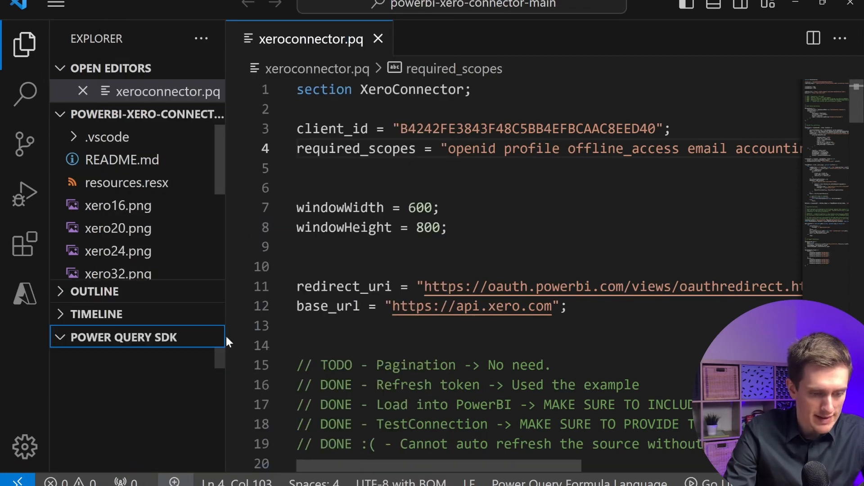
pyautogui.moveTo(226, 334); pyautogui.dragTo(309, 334)
pyautogui.scroll(-1, 208, 408)
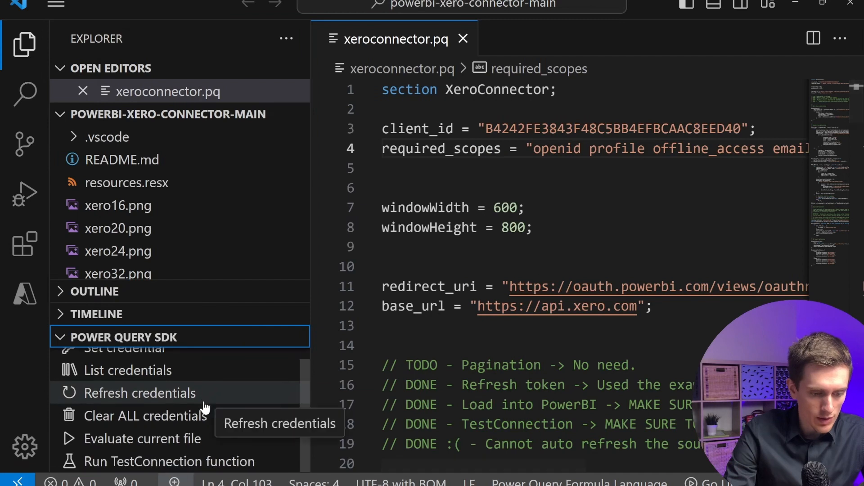
pyautogui.click(114, 440)
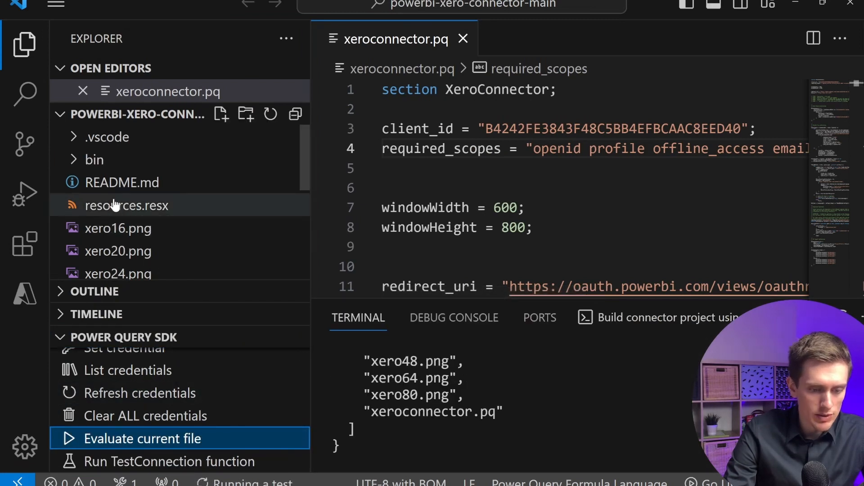
# Inspect the PQTest result and the newly built bin output folder.
pyautogui.click(104, 165)
pyautogui.moveTo(647, 73); pyautogui.dragTo(777, 123)
pyautogui.scroll(-1, 235, 264)
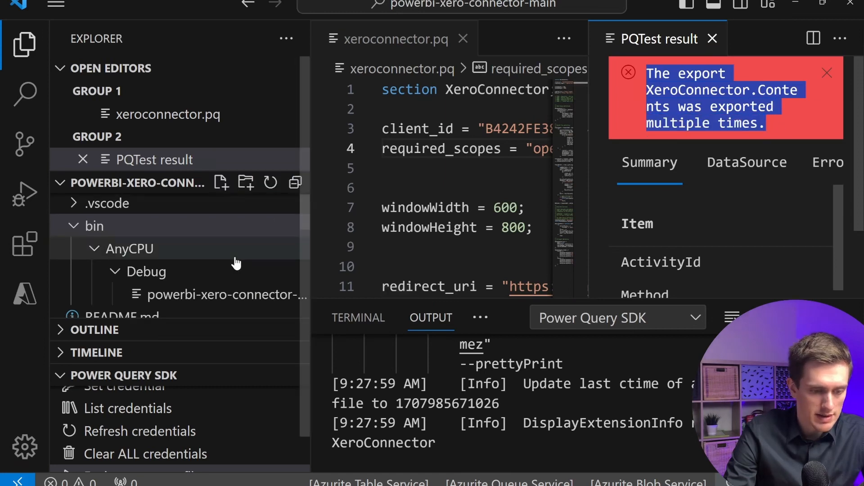
pyautogui.scroll(-1, 236, 263)
pyautogui.click(236, 261)
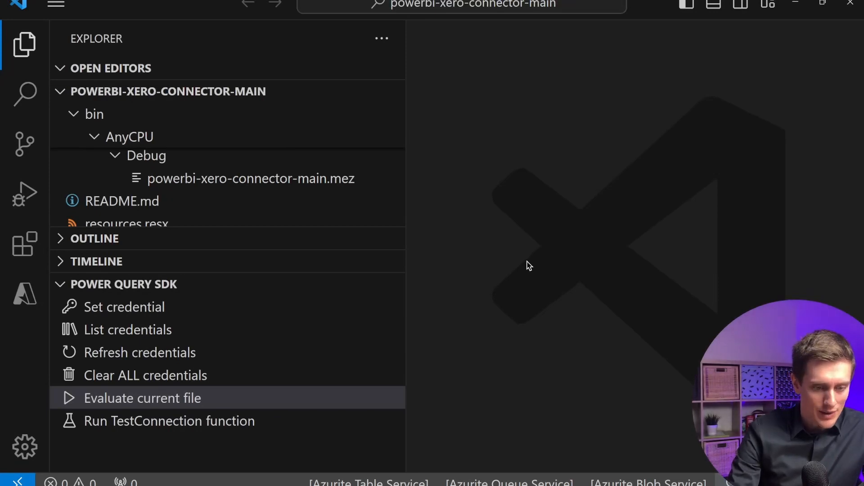
# Reveal the built powerbi-xero-connector-main.mez file in File Explorer.
pyautogui.click(369, 183)
pyautogui.rightClick(360, 198)
pyautogui.press('Escape')
pyautogui.rightClick(355, 198)
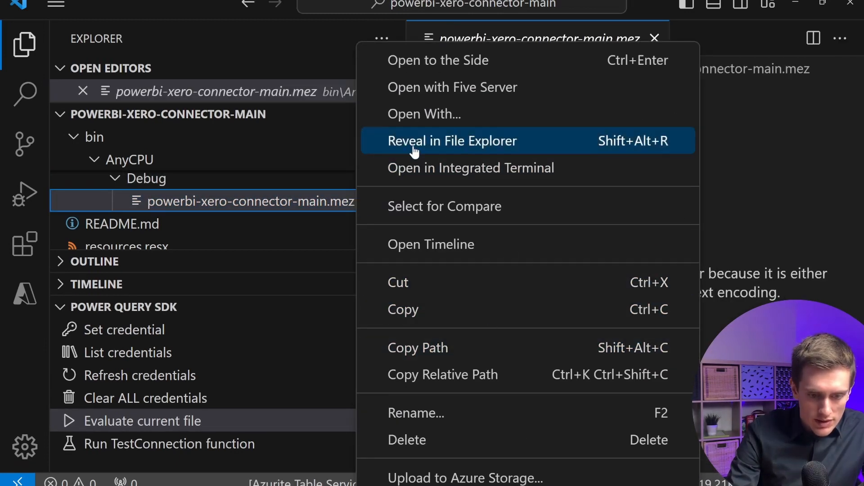
pyautogui.click(523, 142)
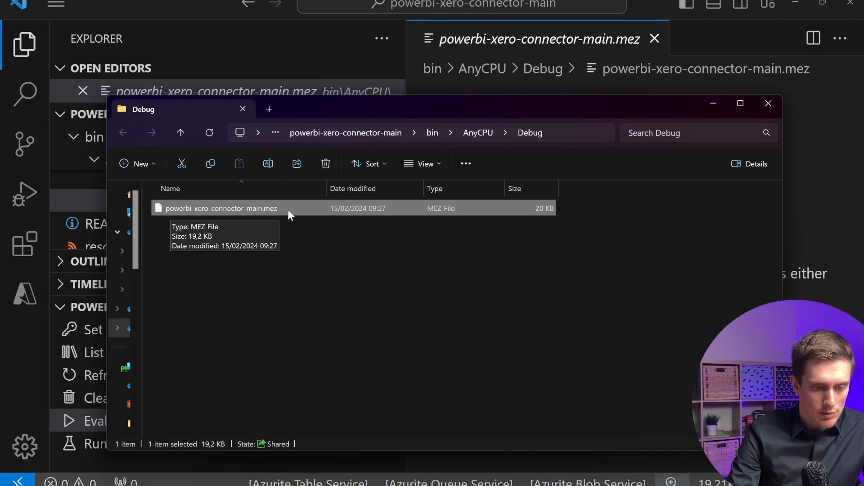
# Copy powerbi-xero-connector-main.mez into the Documents\Power BI Desktop\Custom Connectors folder.
pyautogui.hotkey('ctrl', 'c')
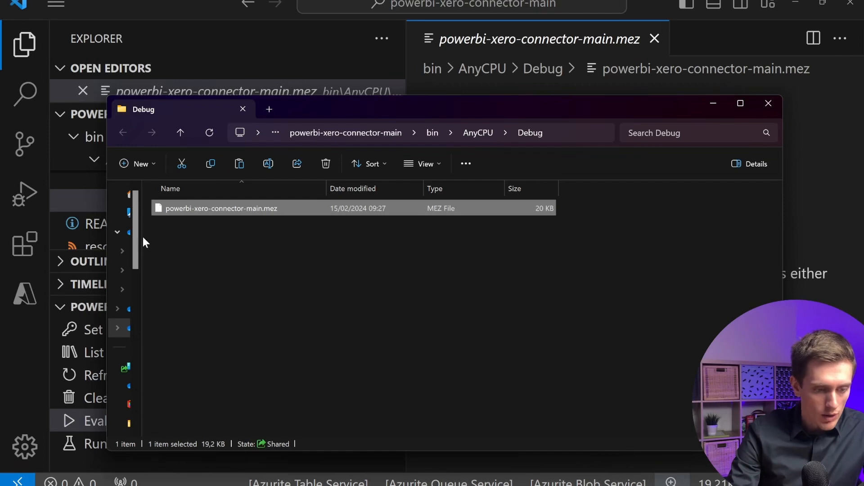
pyautogui.moveTo(142, 259); pyautogui.dragTo(288, 259)
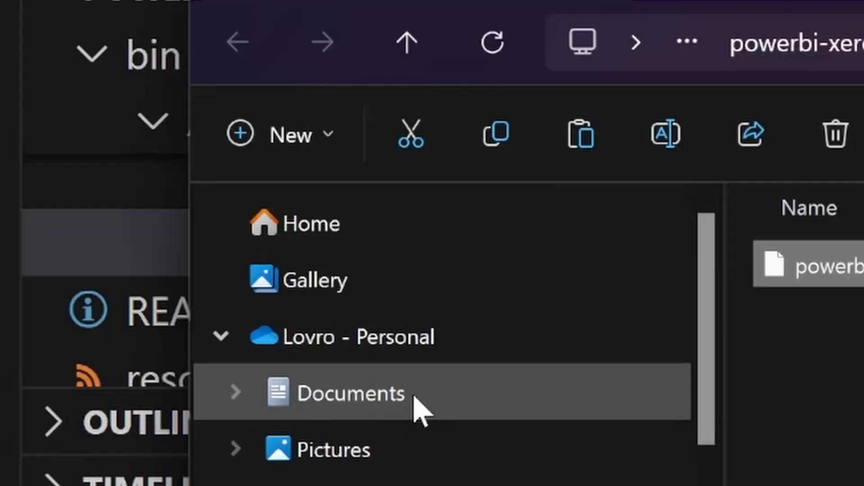
pyautogui.click(415, 397)
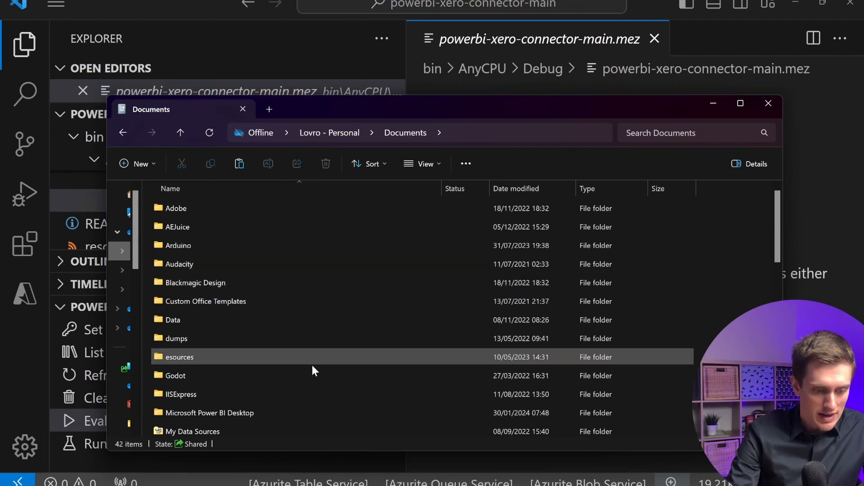
pyautogui.scroll(-1, 320, 375)
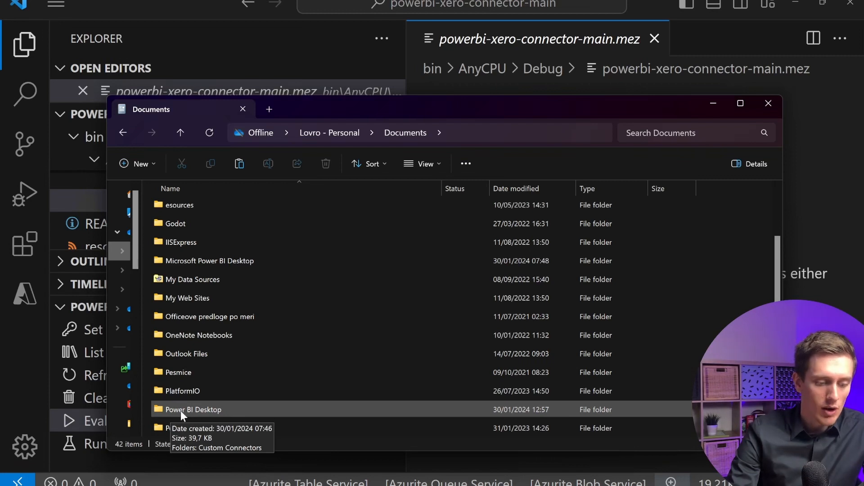
pyautogui.doubleClick(237, 408)
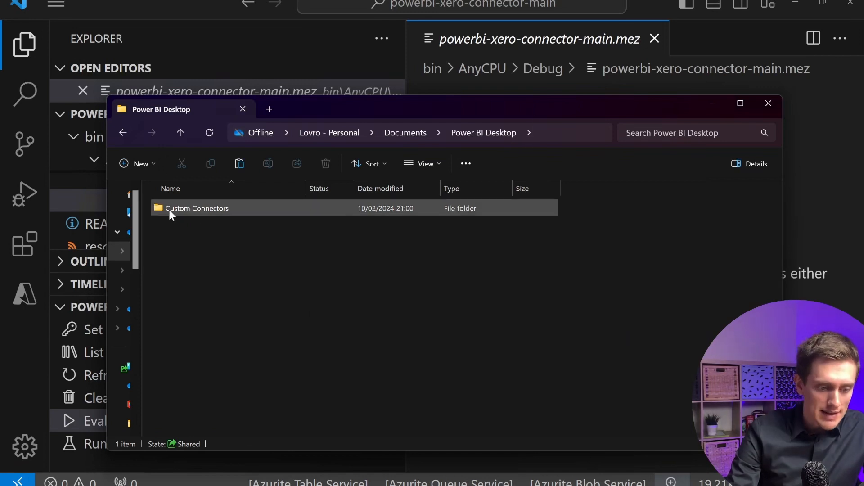
pyautogui.moveTo(167, 214)
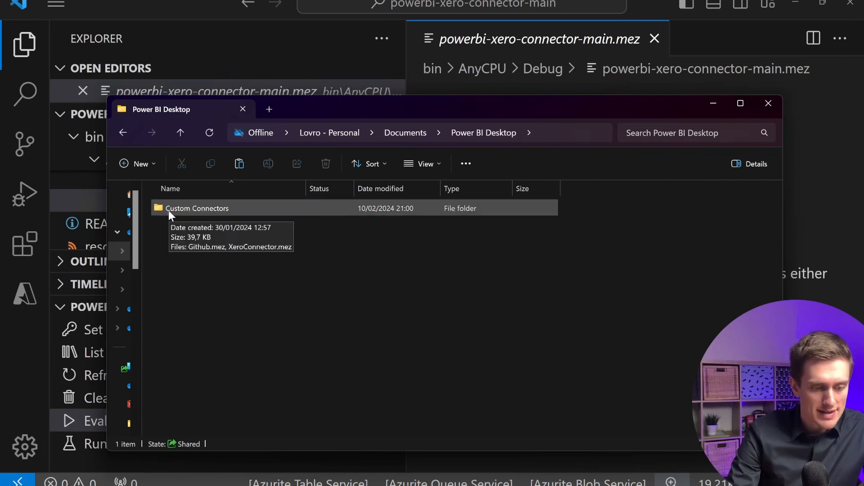
pyautogui.doubleClick(227, 209)
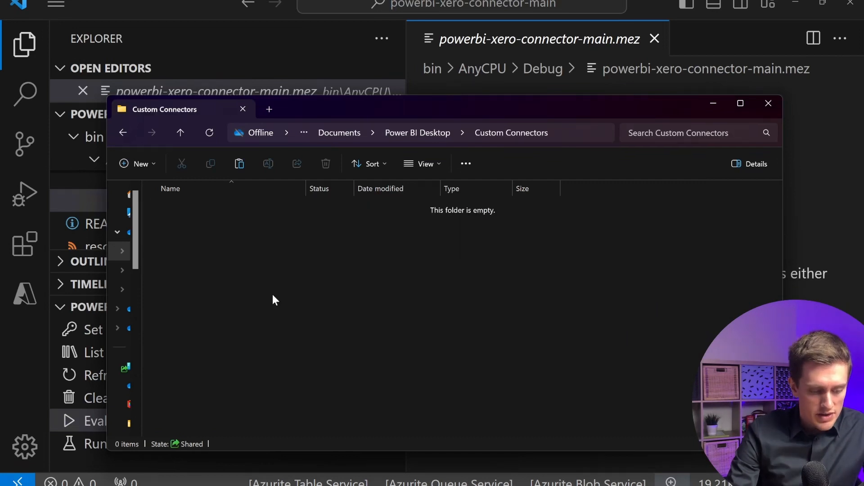
pyautogui.hotkey('ctrl', 'v')
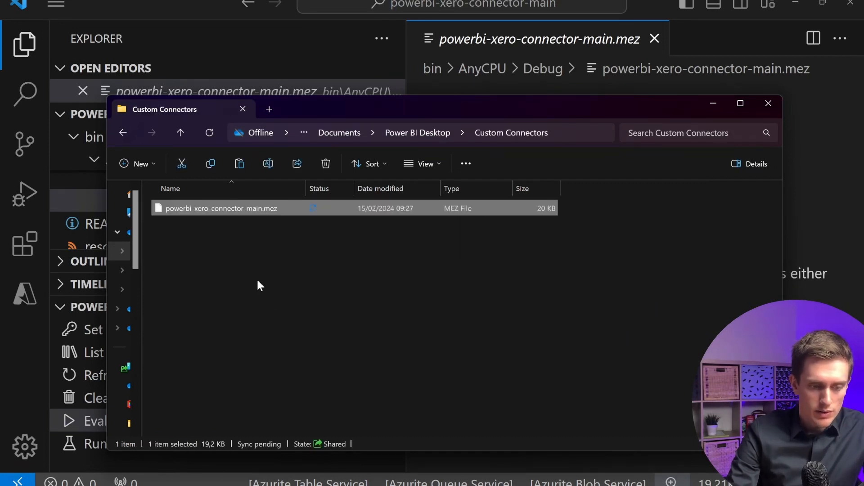
# Search the Get Data sources for xero, then close the dialog.
pyautogui.click(309, 287)
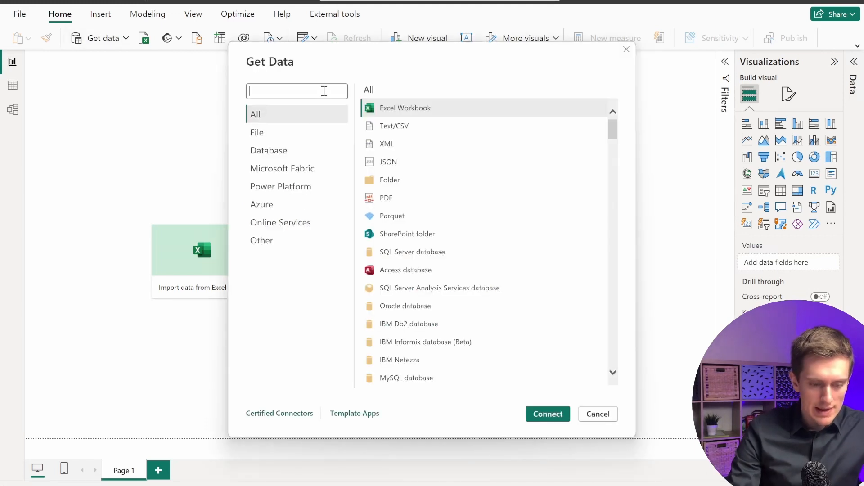
pyautogui.write('xero')
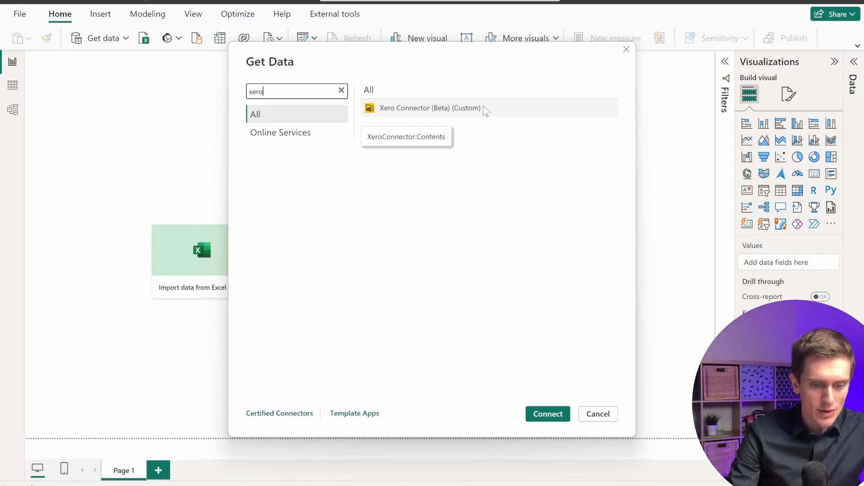
pyautogui.click(597, 414)
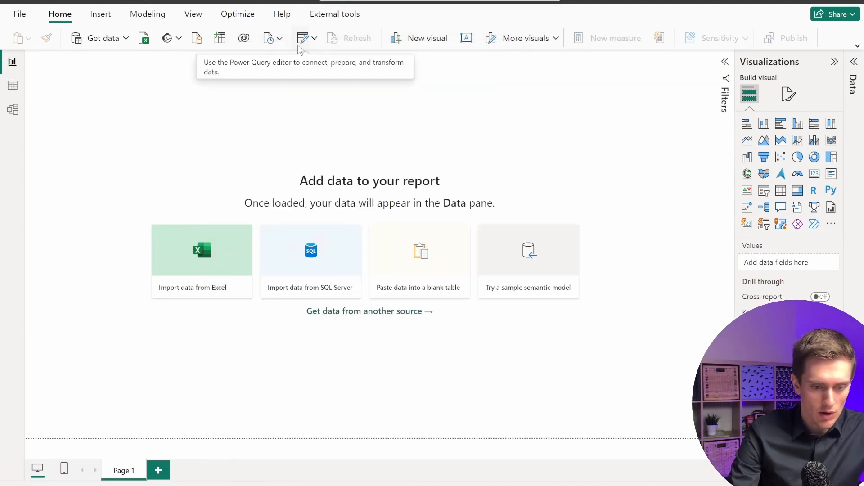
# Open the Power Query editor and create a blank query named XeroTenantId.
pyautogui.click(305, 41)
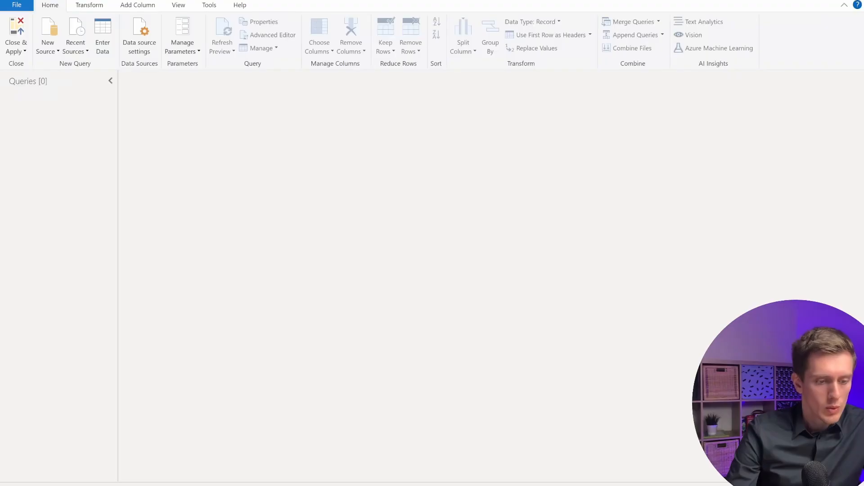
pyautogui.rightClick(86, 141)
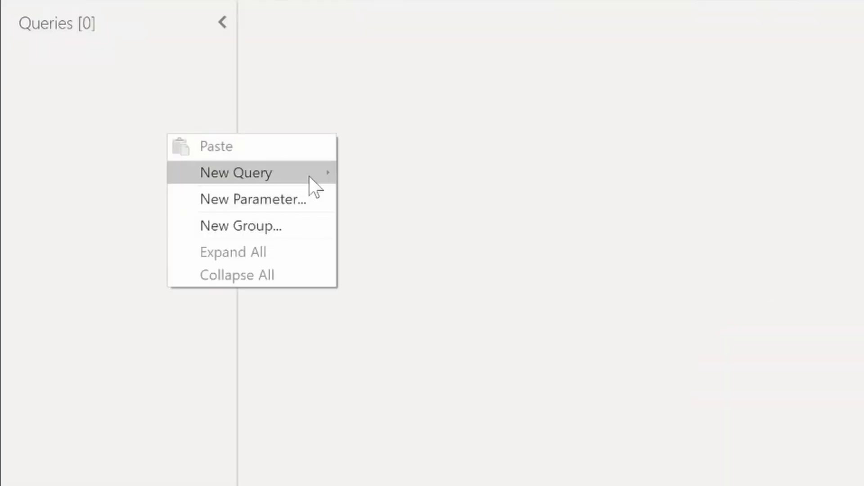
pyautogui.moveTo(154, 158)
pyautogui.click(471, 319)
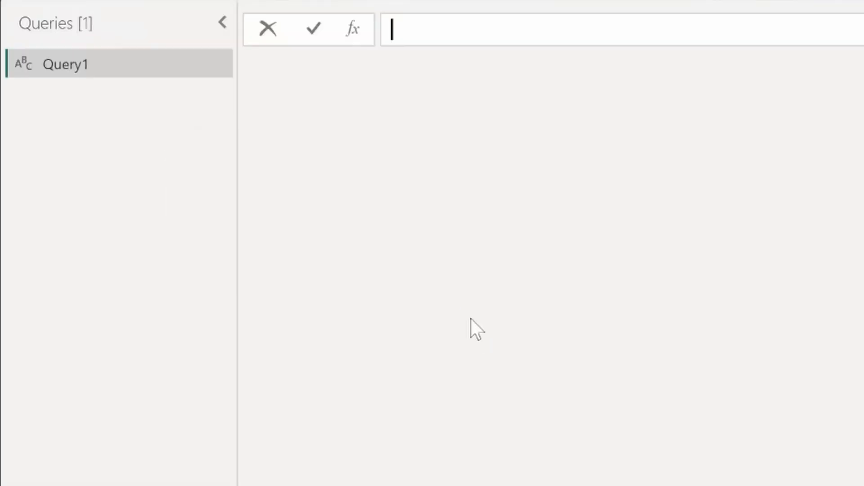
pyautogui.rightClick(114, 132)
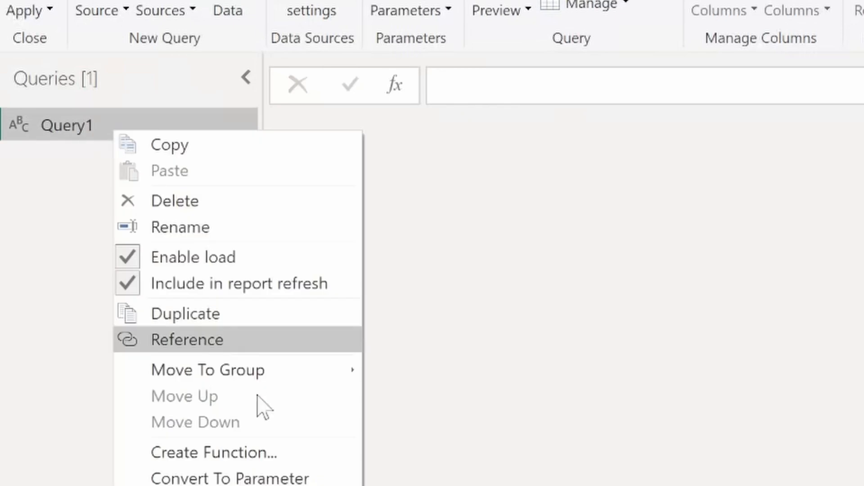
pyautogui.click(237, 219)
pyautogui.press('BackSpace')
pyautogui.write('XeroTenantI')
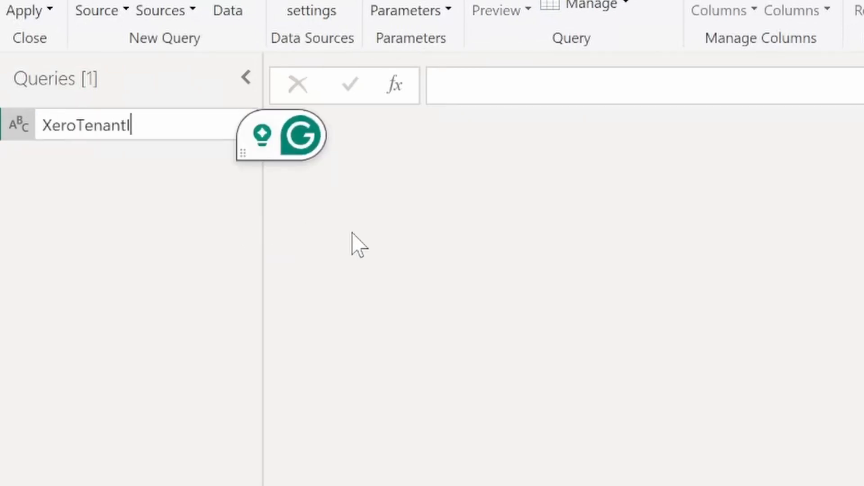
pyautogui.write('d')
pyautogui.press('Return')
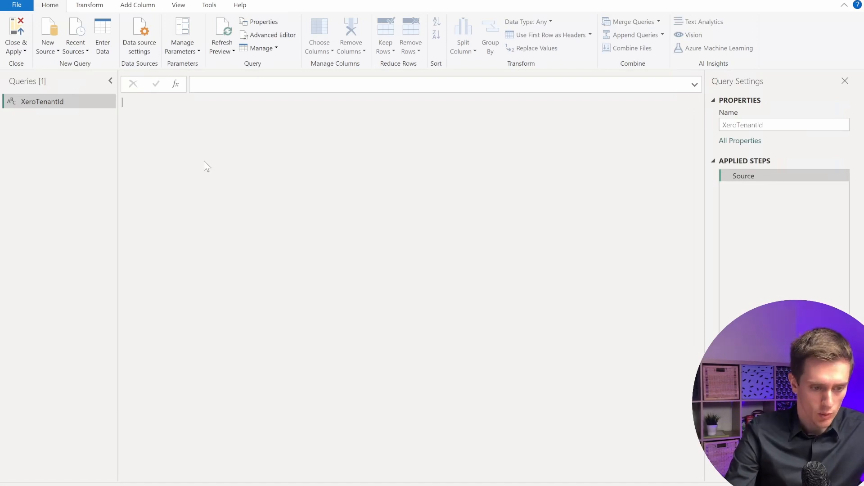
# Set the XeroTenantId query's Source to XeroConnector.Contents() in the Advanced Editor.
pyautogui.rightClick(90, 104)
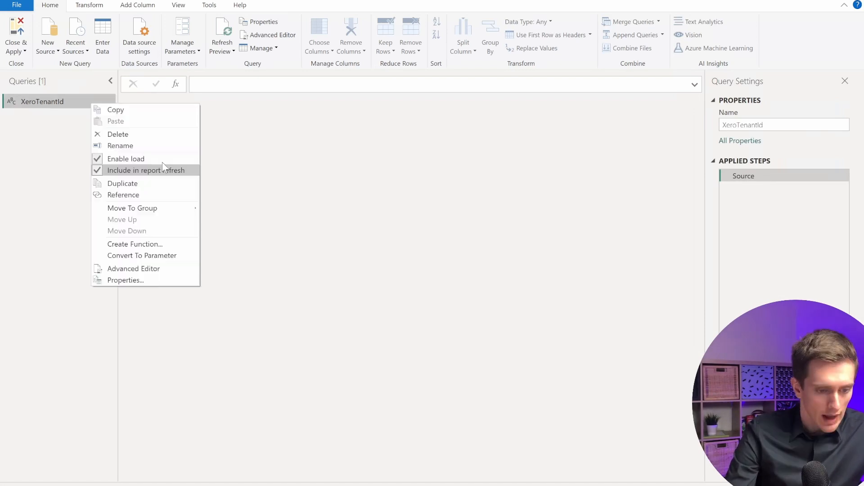
pyautogui.click(158, 270)
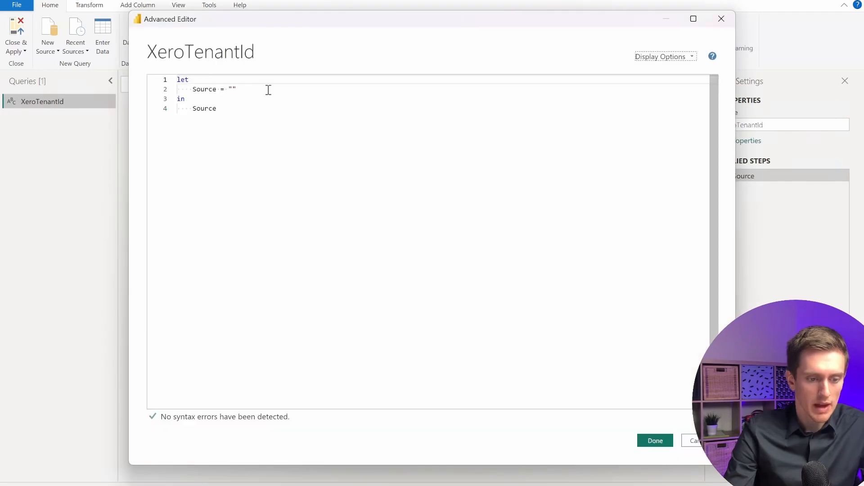
pyautogui.click(243, 89)
pyautogui.press('BackSpace')
pyautogui.press('BackSpace')
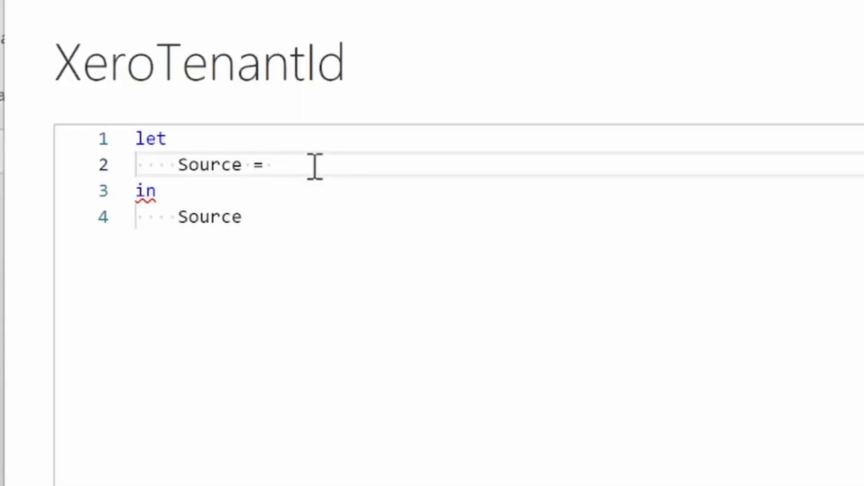
pyautogui.write('XeroConne')
pyautogui.press('Tab')
pyautogui.write('(')
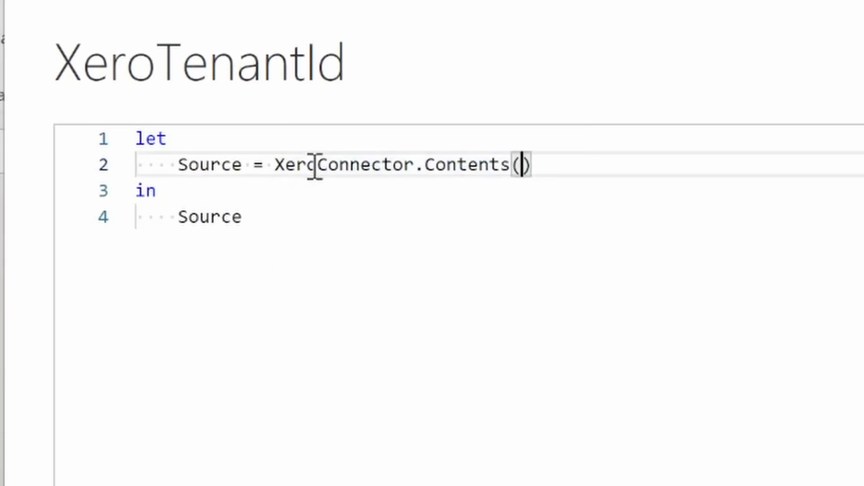
pyautogui.click(544, 165)
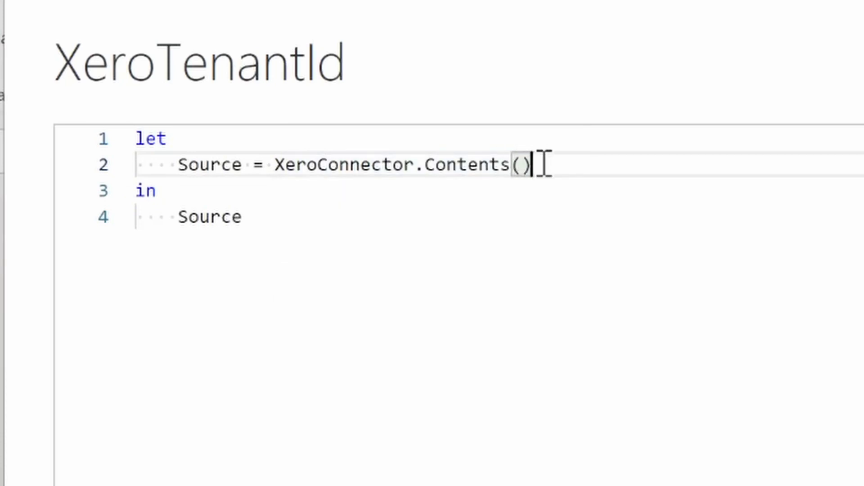
pyautogui.moveTo(461, 169)
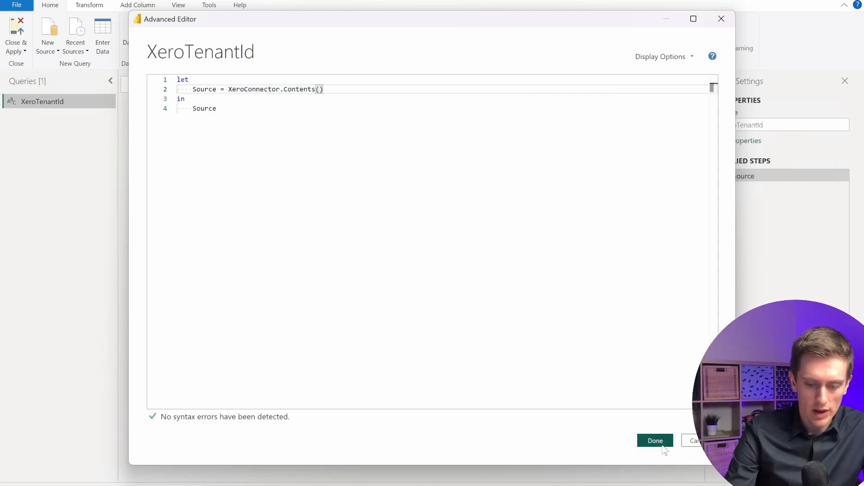
pyautogui.click(663, 446)
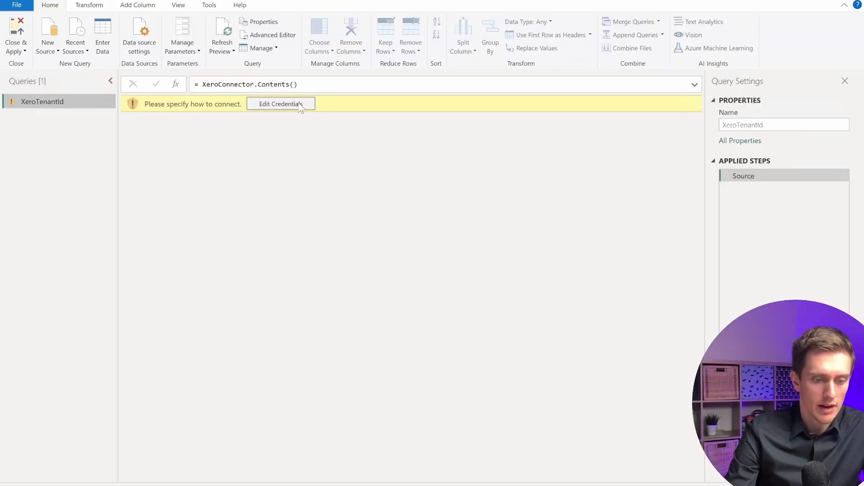
# Edit the connector credentials and start the Xero sign-in using the saved account e-mail.
pyautogui.click(281, 104)
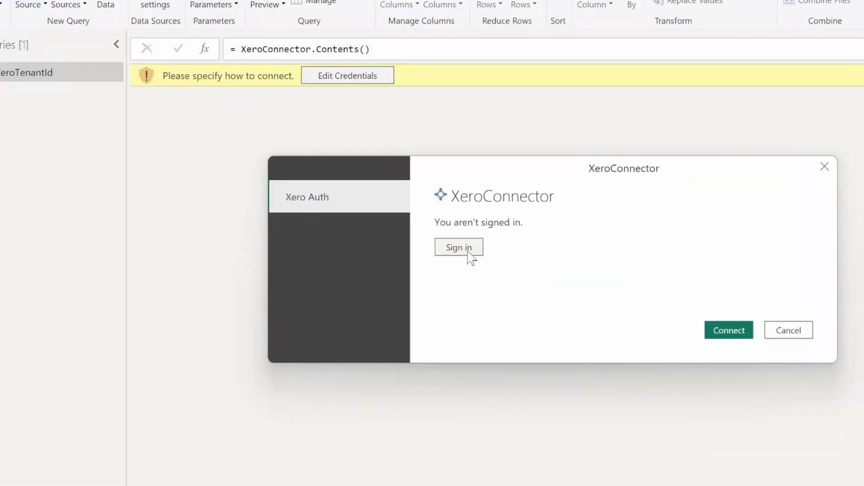
pyautogui.click(468, 253)
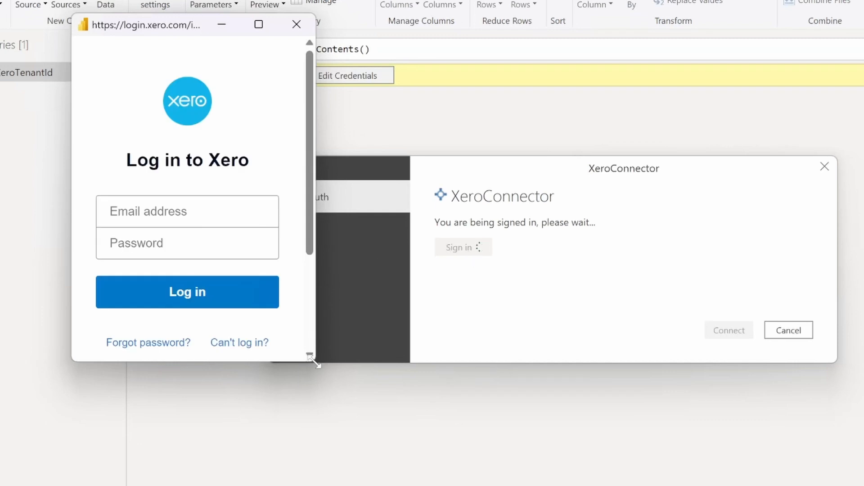
pyautogui.moveTo(342, 388); pyautogui.dragTo(457, 484)
pyautogui.click(315, 217)
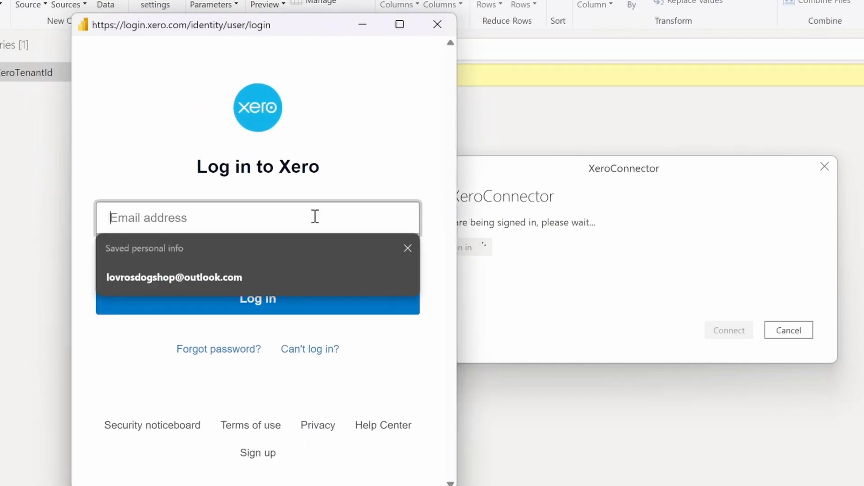
pyautogui.click(253, 279)
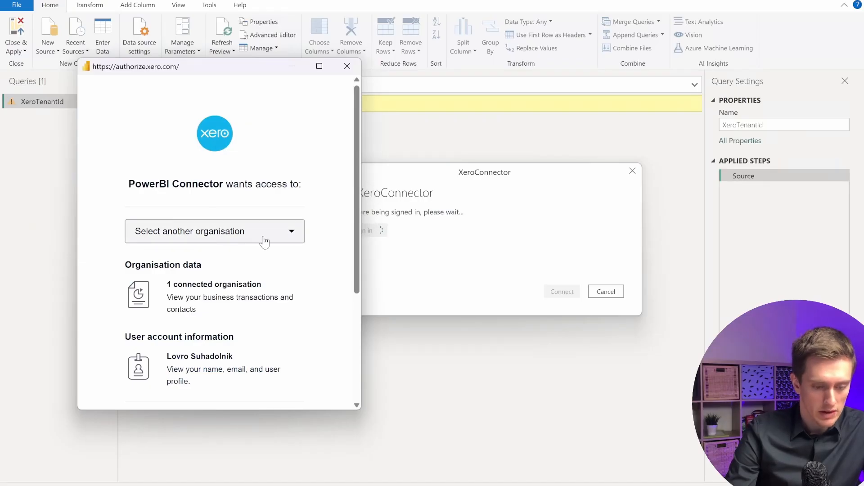
# Allow access for one organisation, connect, and drill into the first returned record.
pyautogui.click(263, 239)
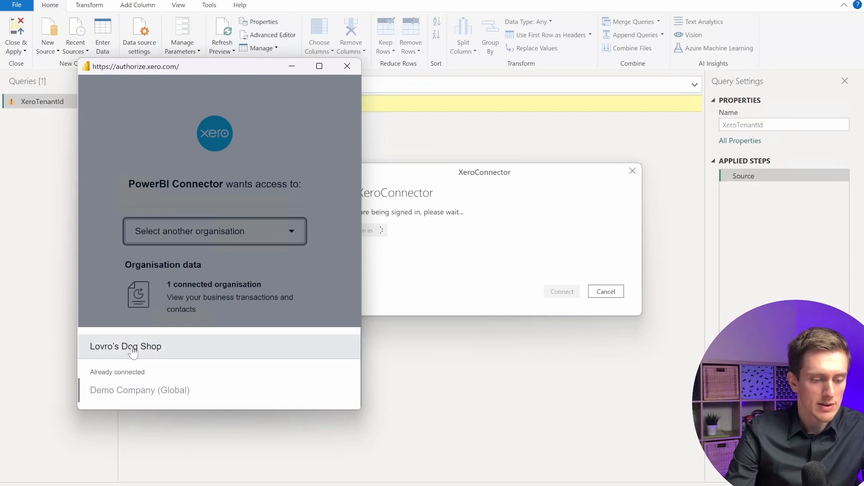
pyautogui.click(230, 308)
pyautogui.scroll(-4, 216, 299)
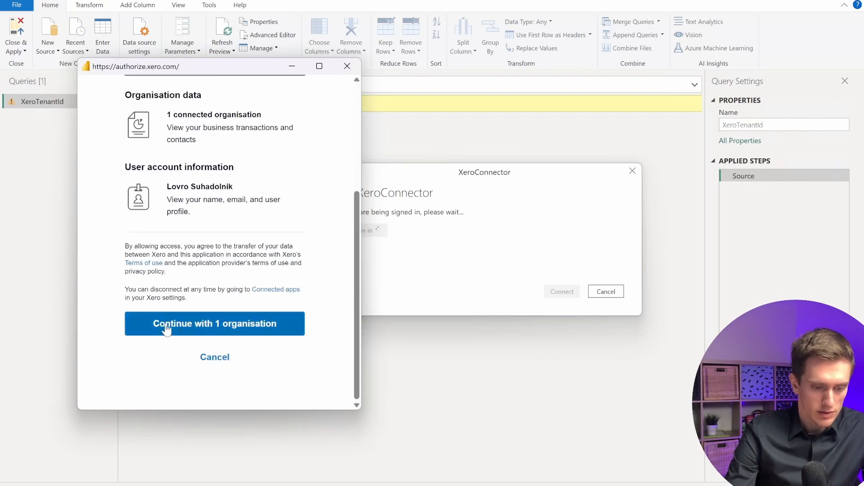
pyautogui.click(225, 323)
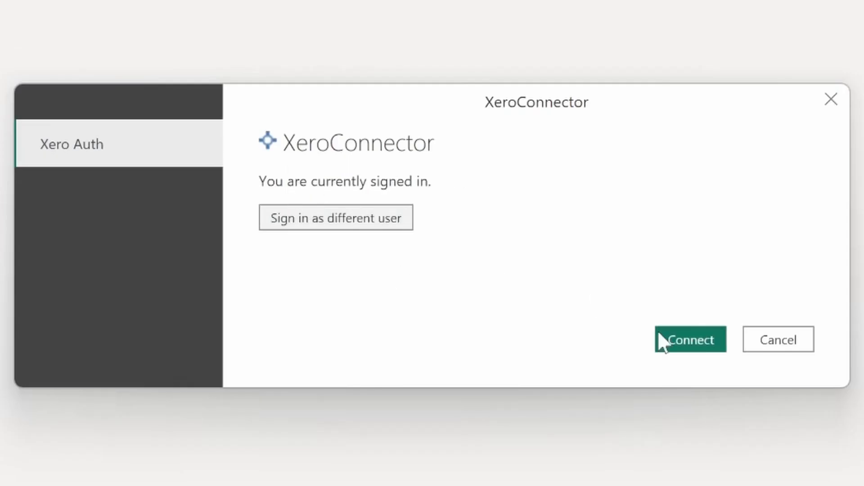
pyautogui.click(709, 347)
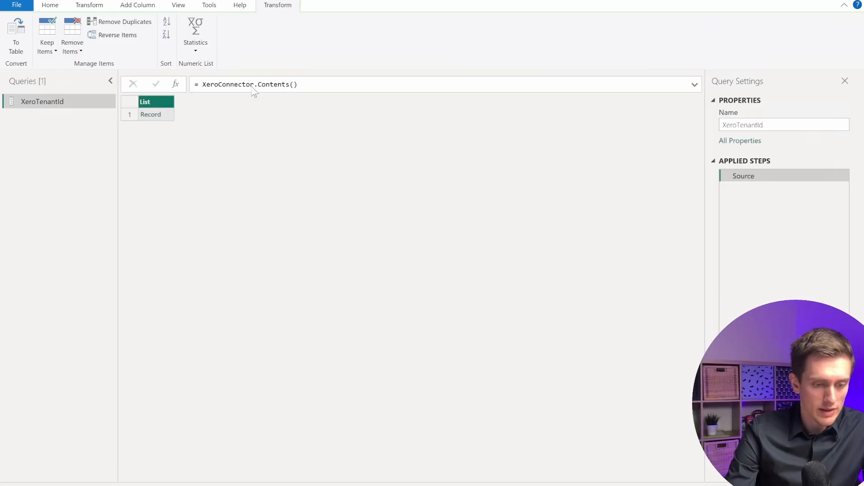
pyautogui.click(150, 116)
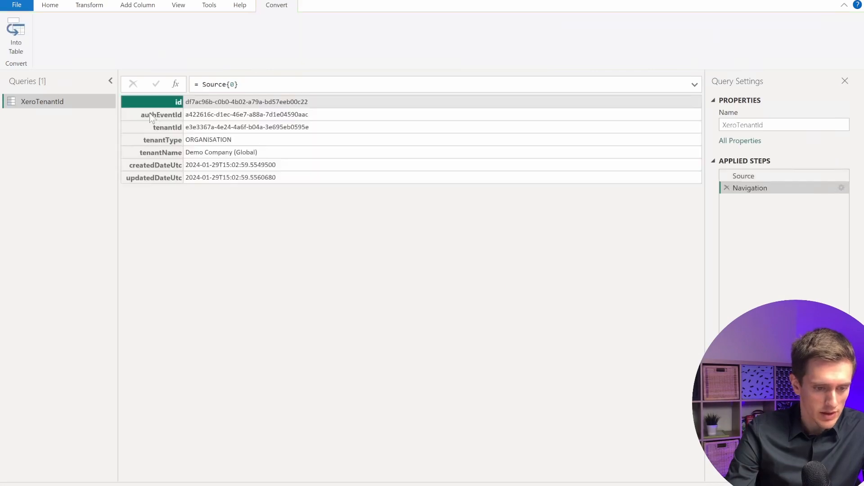
# Append [tenantId] to the XeroTenantId formula so the query returns only the tenant id value.
pyautogui.click(204, 127)
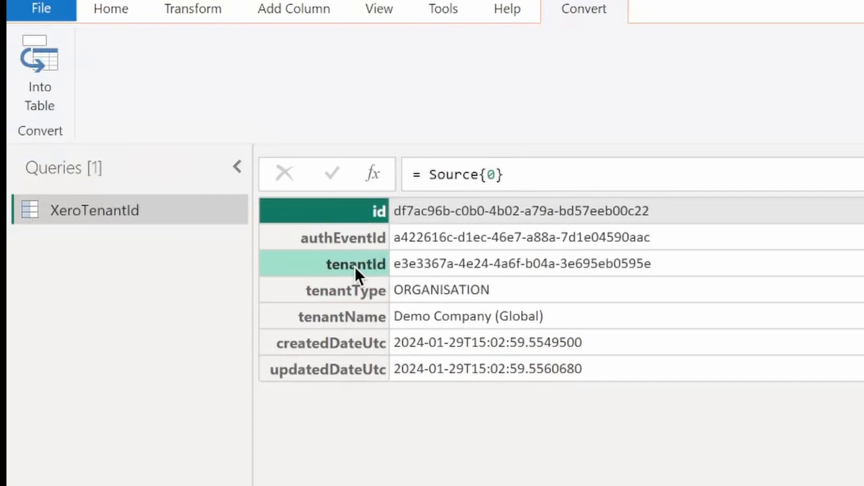
pyautogui.click(559, 174)
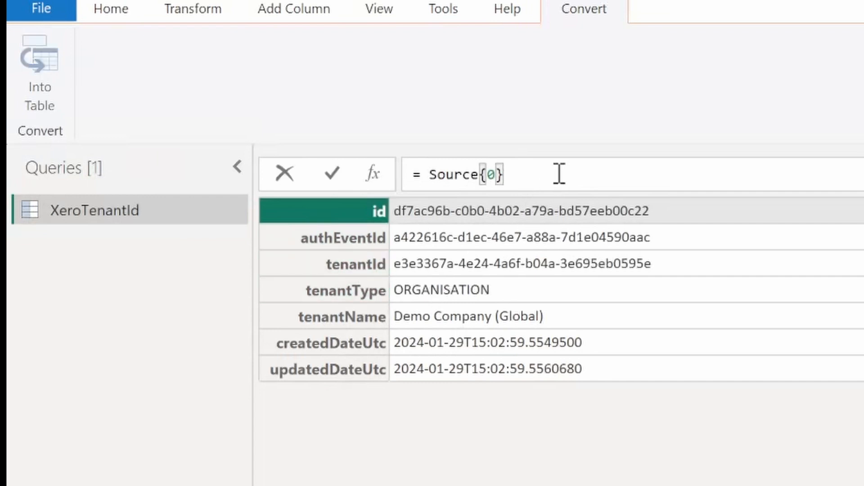
pyautogui.write('[')
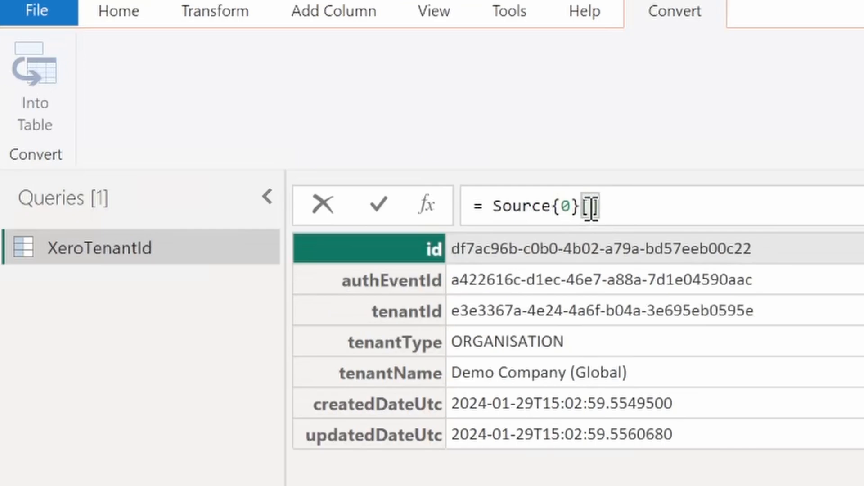
pyautogui.write('tenantId')
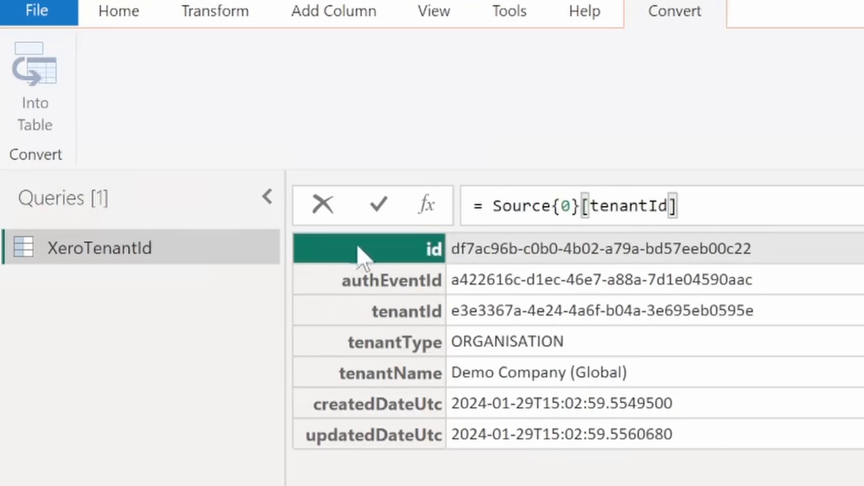
pyautogui.click(381, 205)
pyautogui.moveTo(295, 250); pyautogui.dragTo(662, 265)
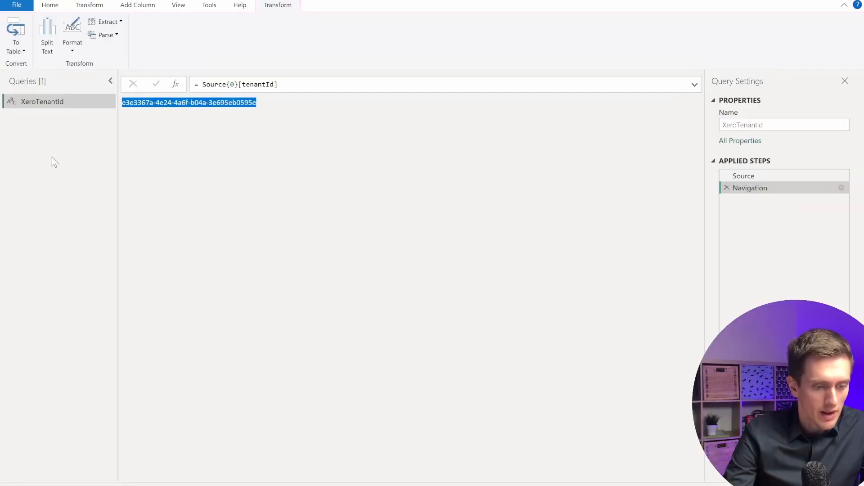
# Create a new blank query and rename it XeroInvoices.
pyautogui.click(53, 157)
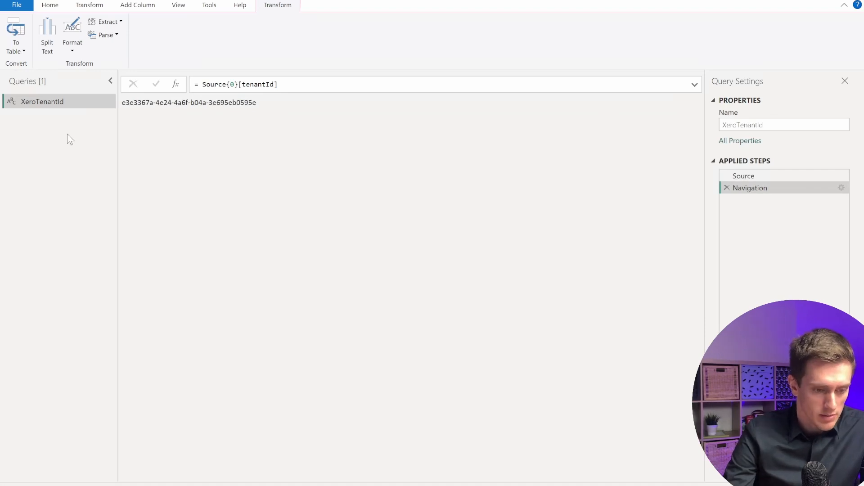
pyautogui.rightClick(51, 134)
pyautogui.moveTo(173, 135)
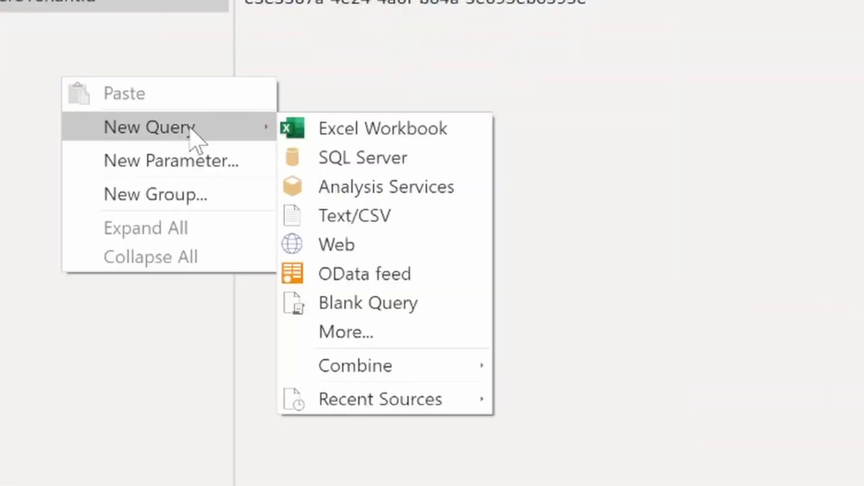
pyautogui.click(418, 308)
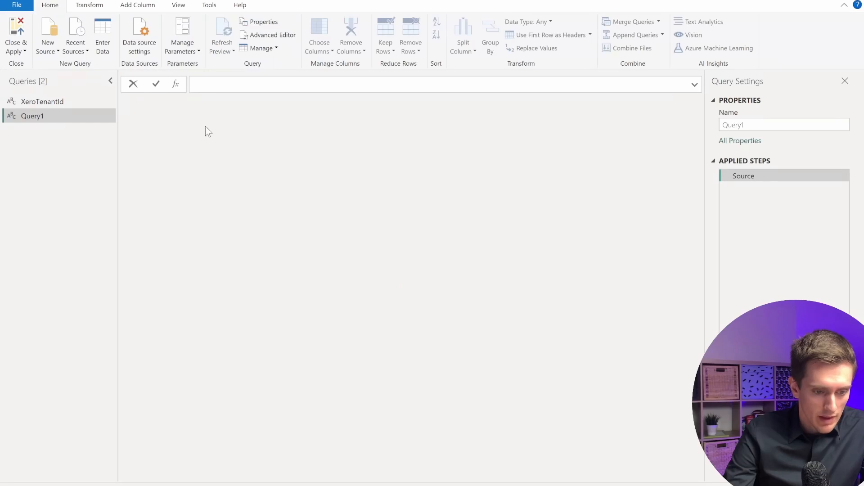
pyautogui.rightClick(66, 33)
pyautogui.click(133, 158)
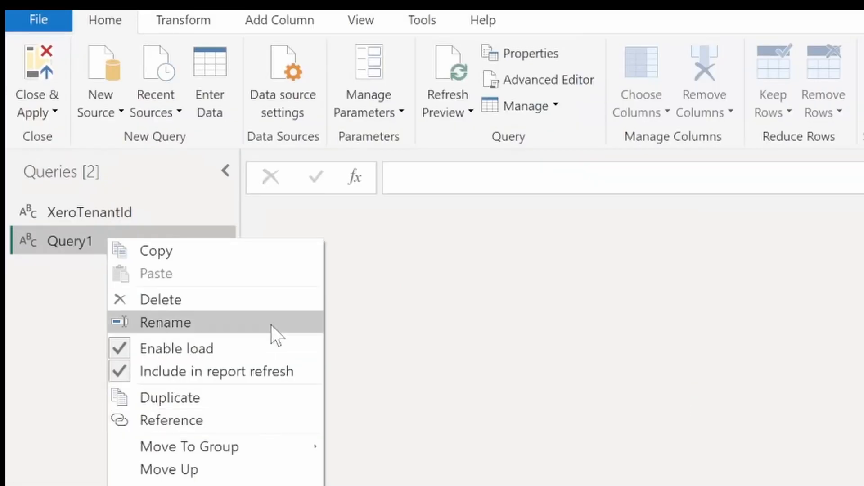
pyautogui.write('XeroInvoices')
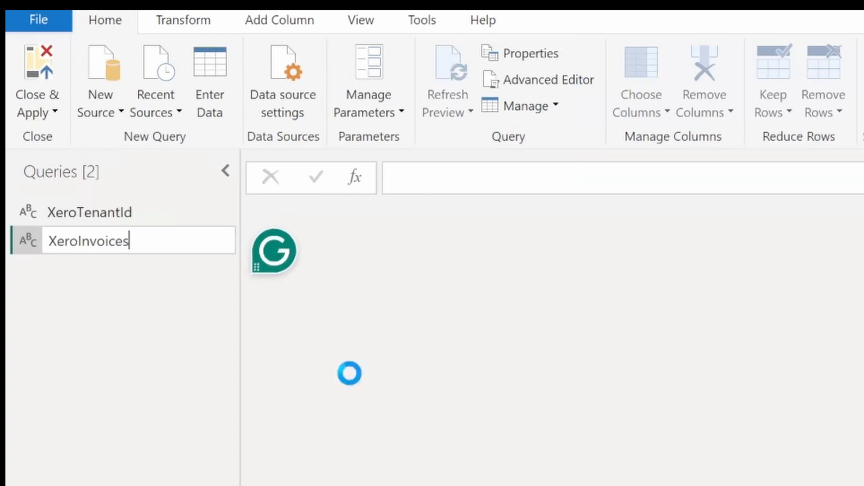
pyautogui.press('Return')
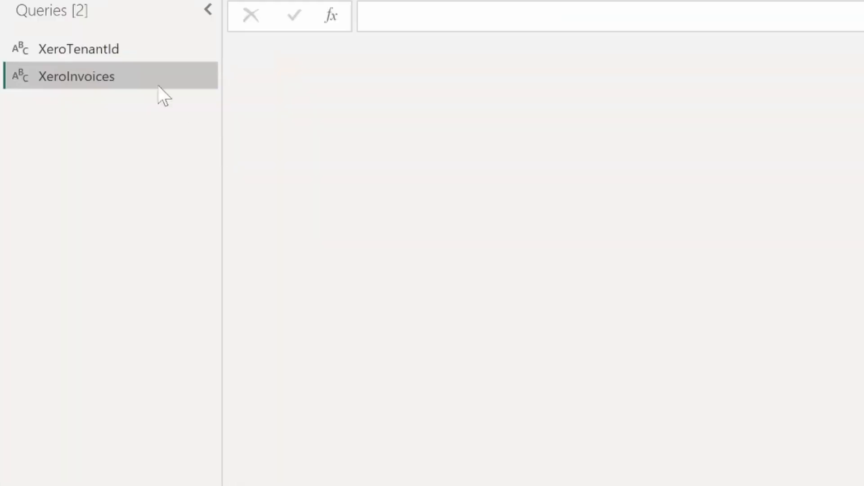
# In the XeroInvoices Advanced Editor, set Source to XeroConnector.Contents with the pasted Xero API URL.
pyautogui.rightClick(167, 239)
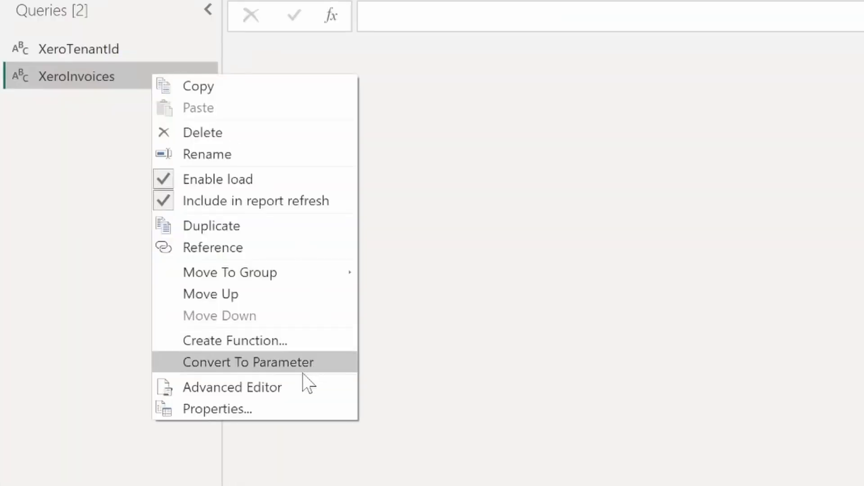
pyautogui.click(277, 387)
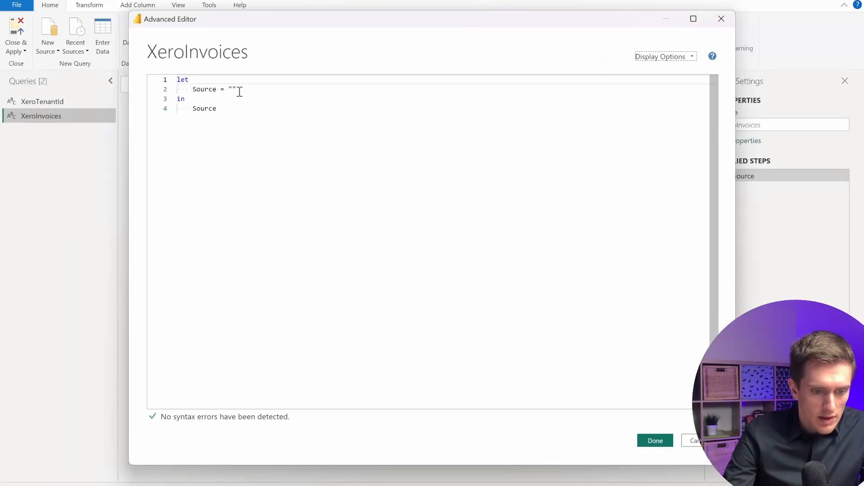
pyautogui.click(239, 91)
pyautogui.press('BackSpace')
pyautogui.press('BackSpace')
pyautogui.write('Xero')
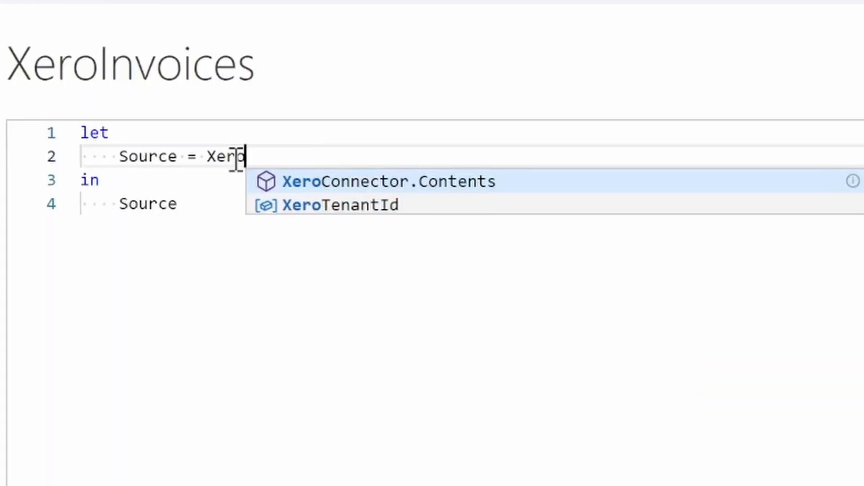
pyautogui.press('Tab')
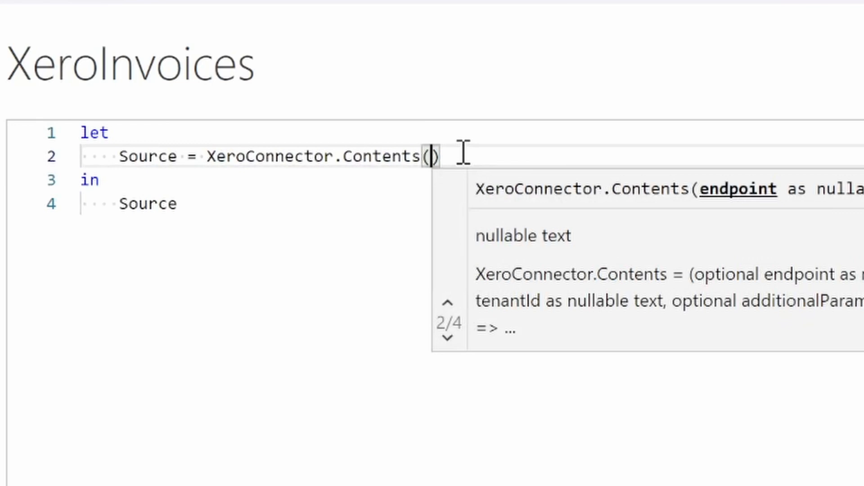
pyautogui.write('"')
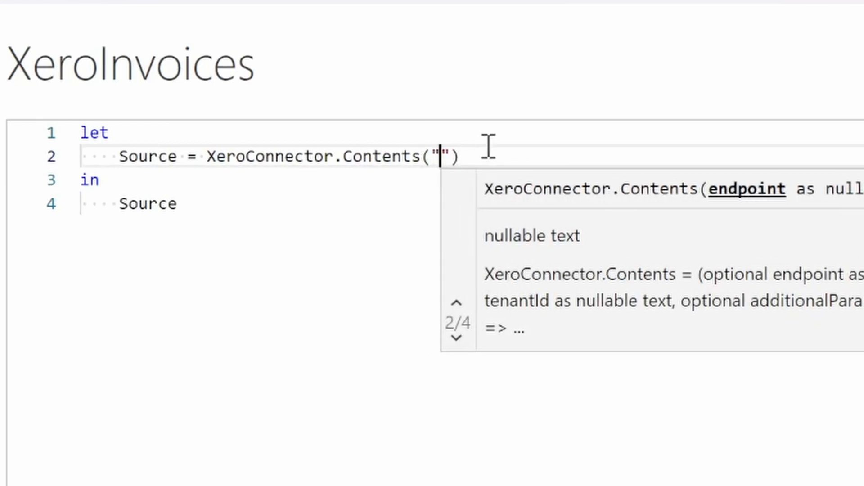
pyautogui.write('https://api.xero.com/api.xro/2.0/Invoices')
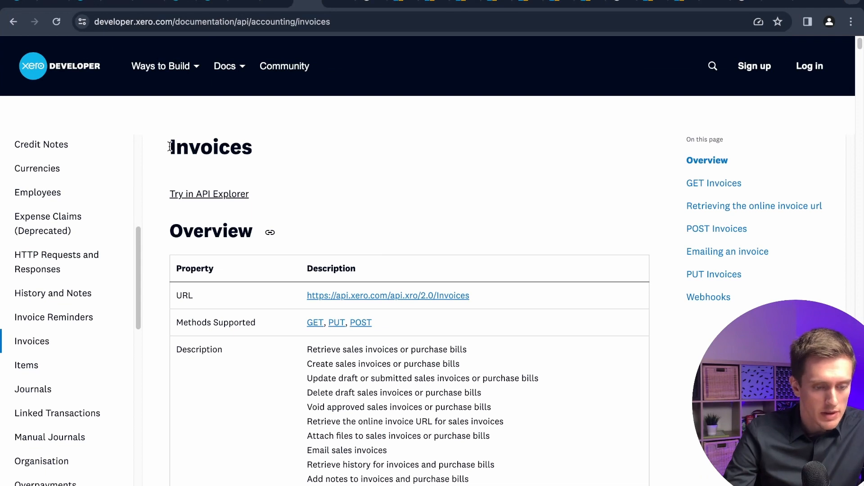
pyautogui.moveTo(170, 146); pyautogui.dragTo(266, 150)
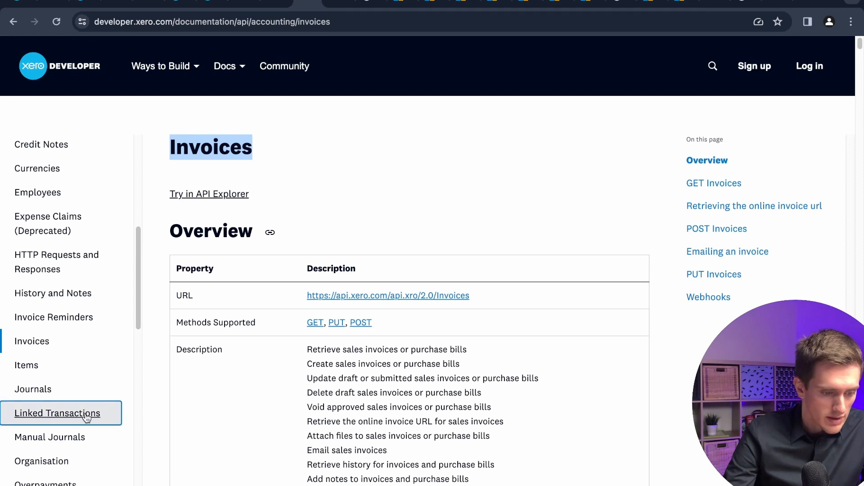
pyautogui.scroll(-5, 106, 411)
pyautogui.scroll(-2, 75, 435)
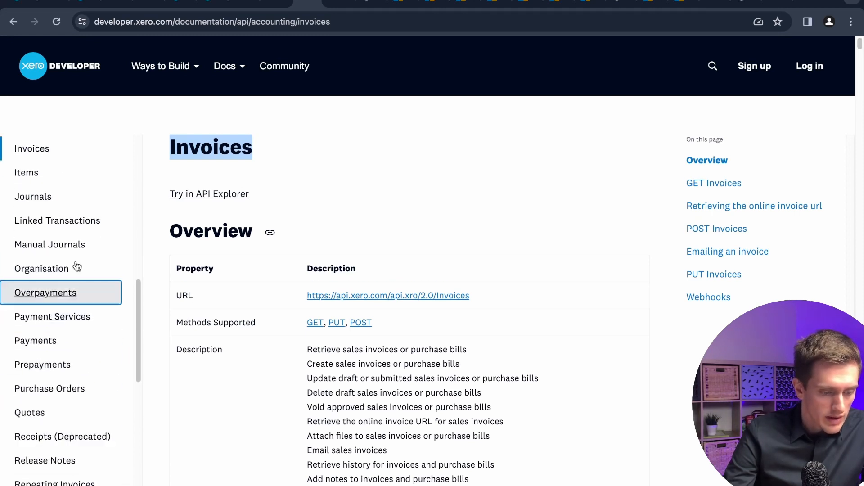
pyautogui.scroll(3, 75, 468)
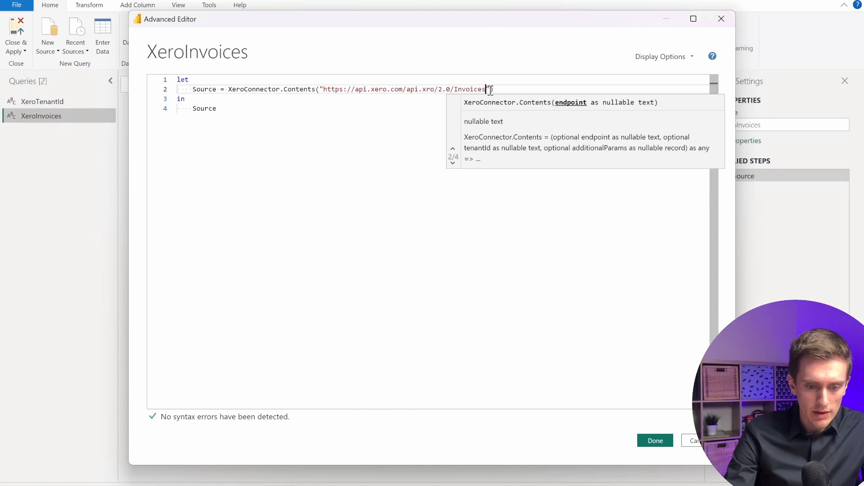
pyautogui.click(490, 89)
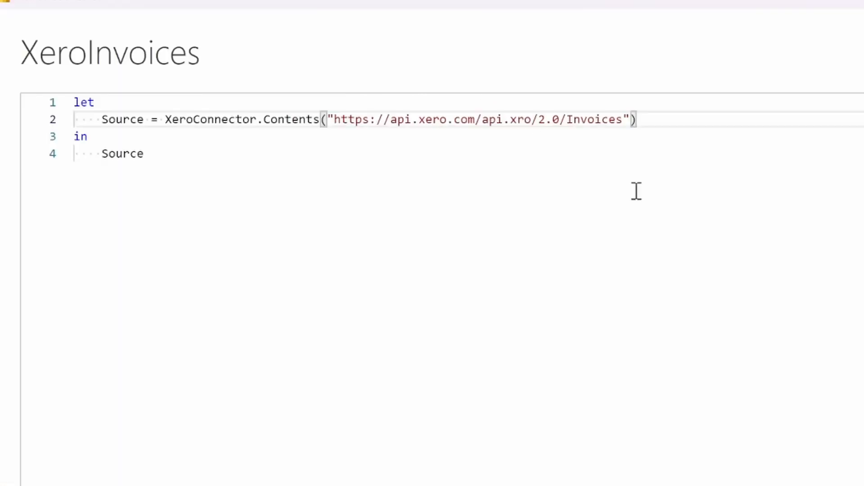
# Pass XeroTenantId as the second argument of XeroConnector.Contents and close the Advanced Editor.
pyautogui.write(', ')
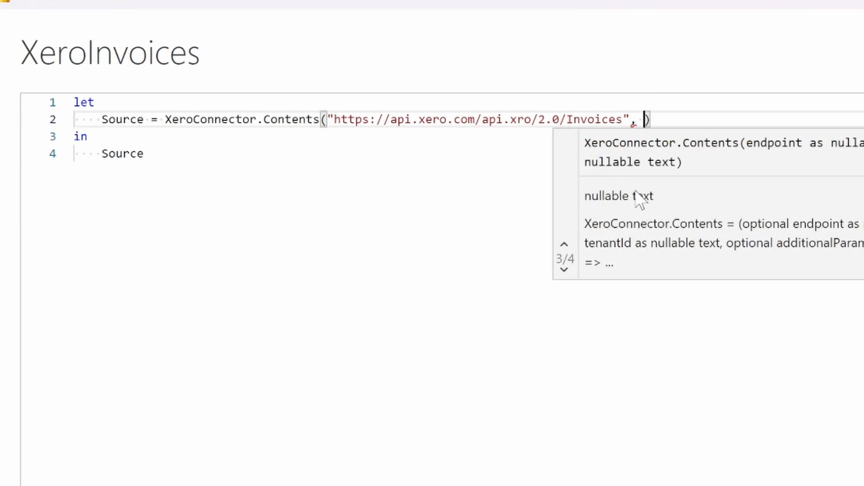
pyautogui.write('Xero')
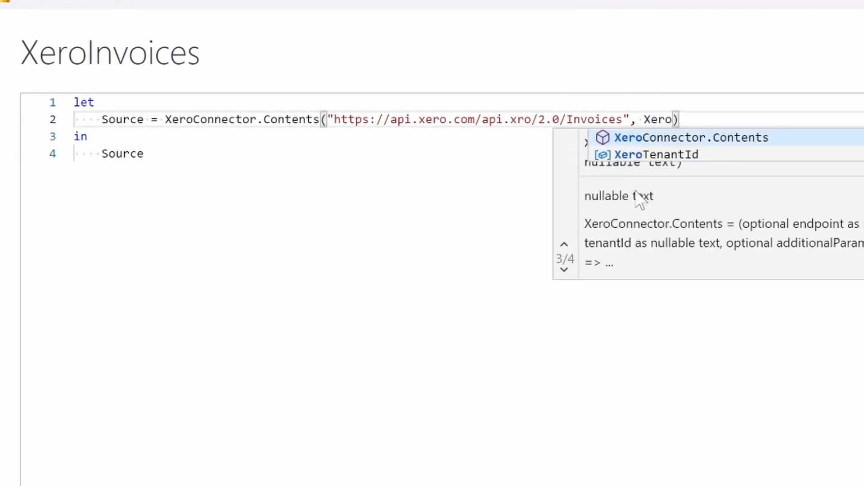
pyautogui.press('Down')
pyautogui.press('Tab')
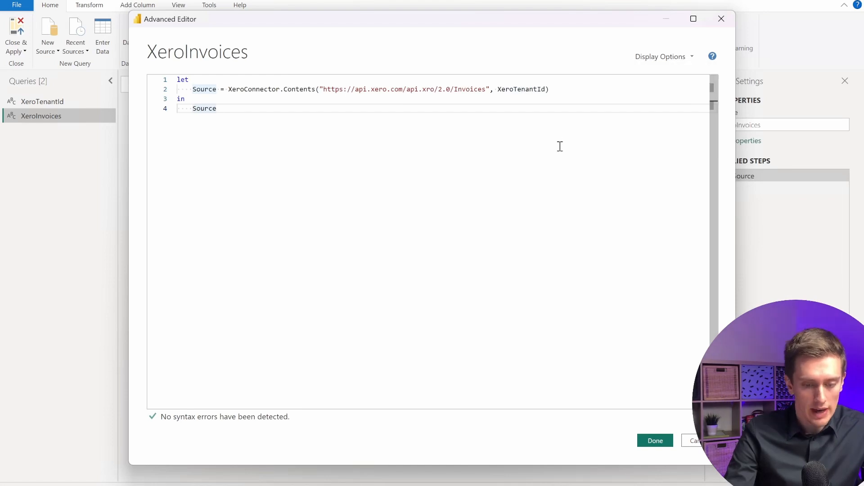
pyautogui.moveTo(527, 88)
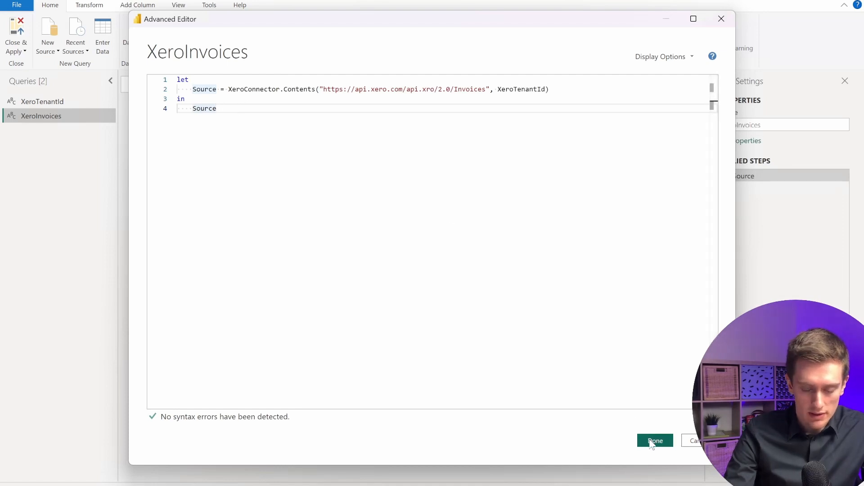
pyautogui.click(653, 443)
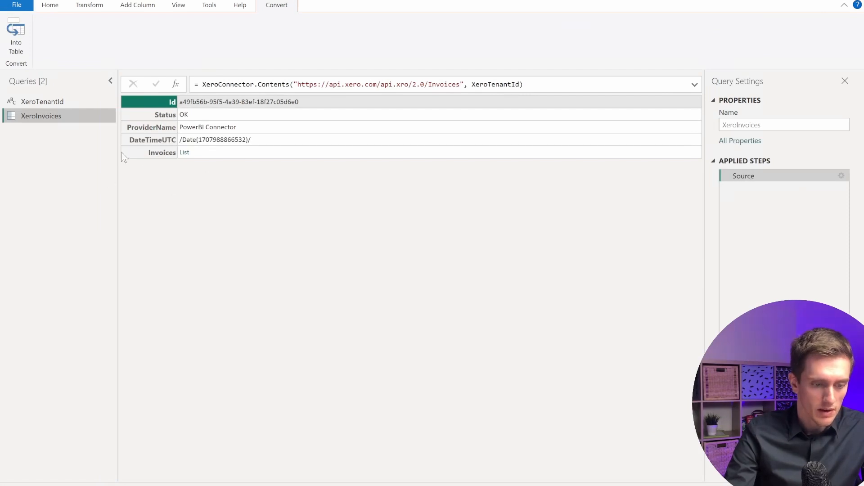
# Drill into the Invoices list and convert it to a table.
pyautogui.click(185, 153)
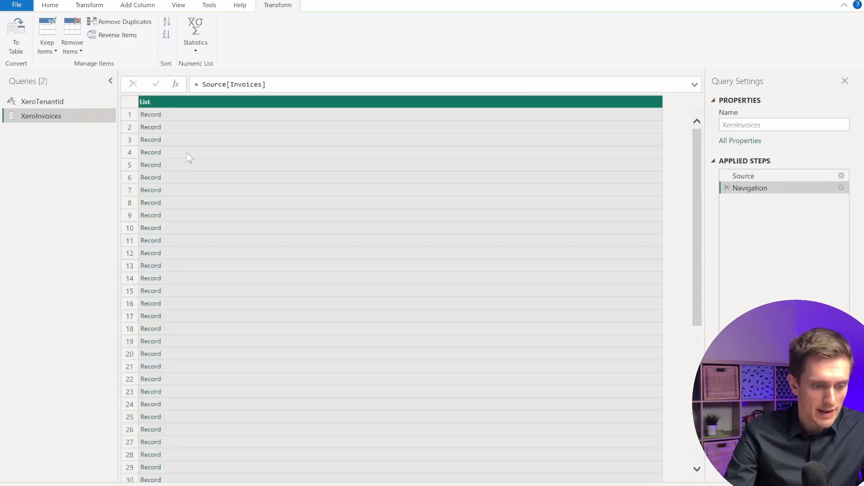
pyautogui.click(17, 29)
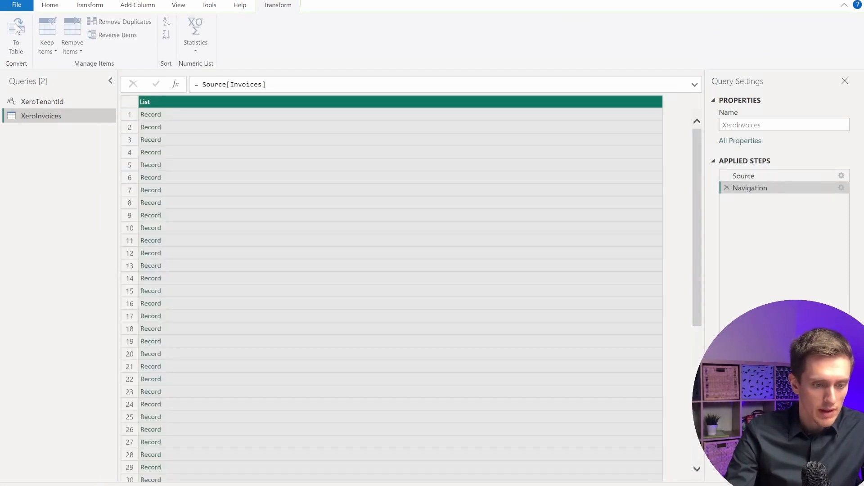
pyautogui.click(555, 296)
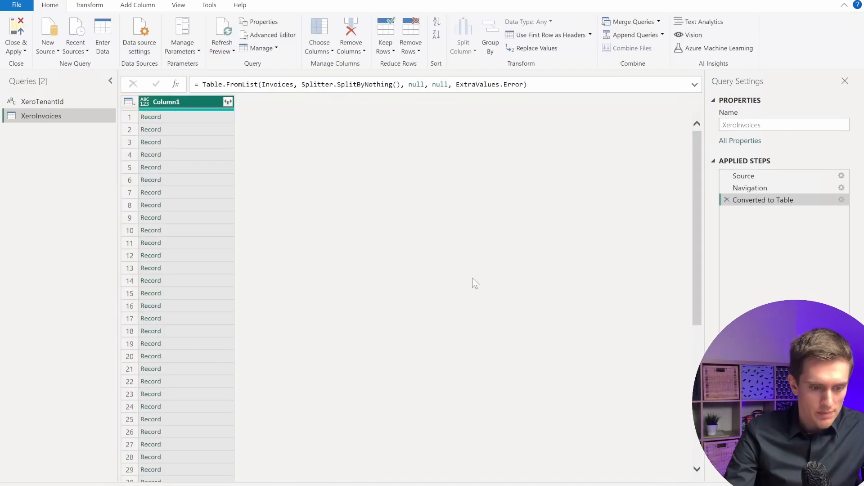
# Expand all columns of the invoice records in Column1.
pyautogui.click(228, 101)
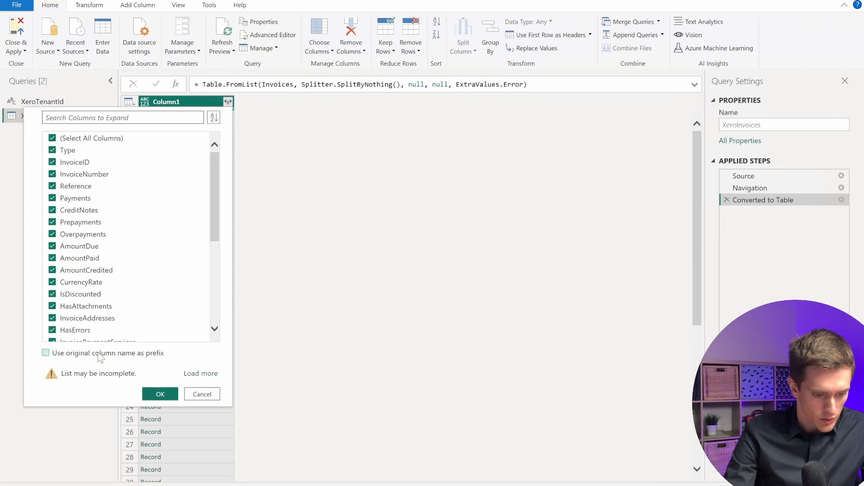
pyautogui.click(160, 394)
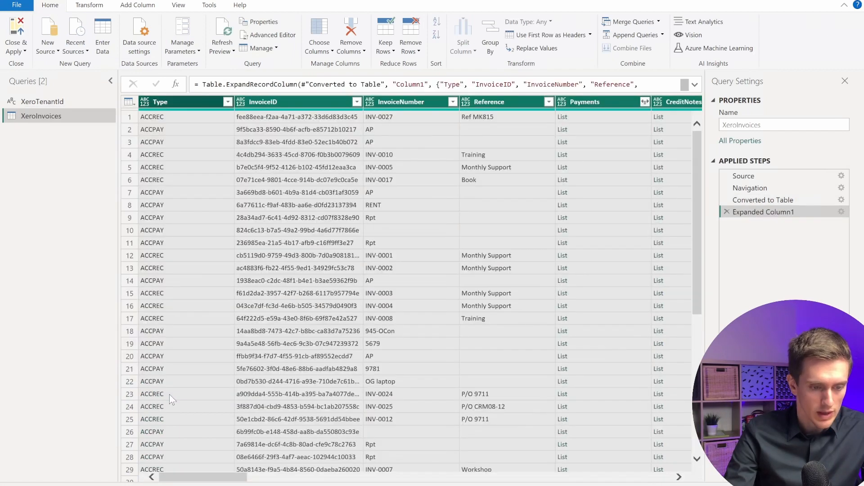
pyautogui.hscroll(10, 378, 202)
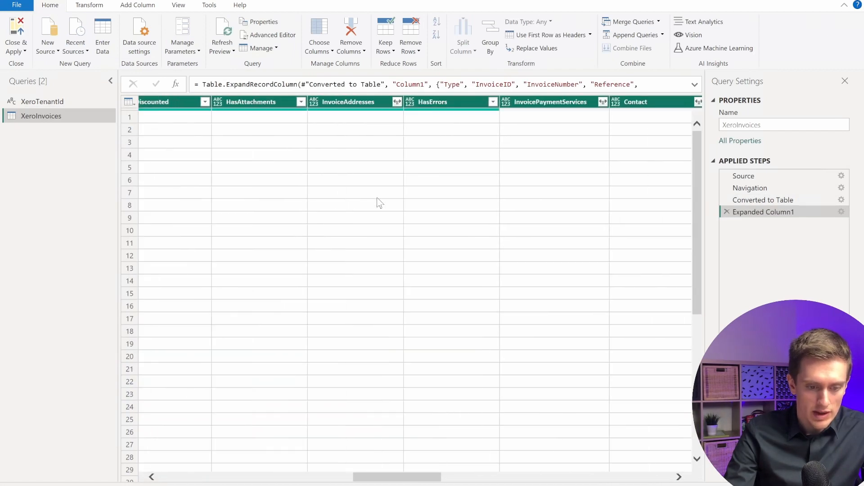
pyautogui.hscroll(5, 378, 199)
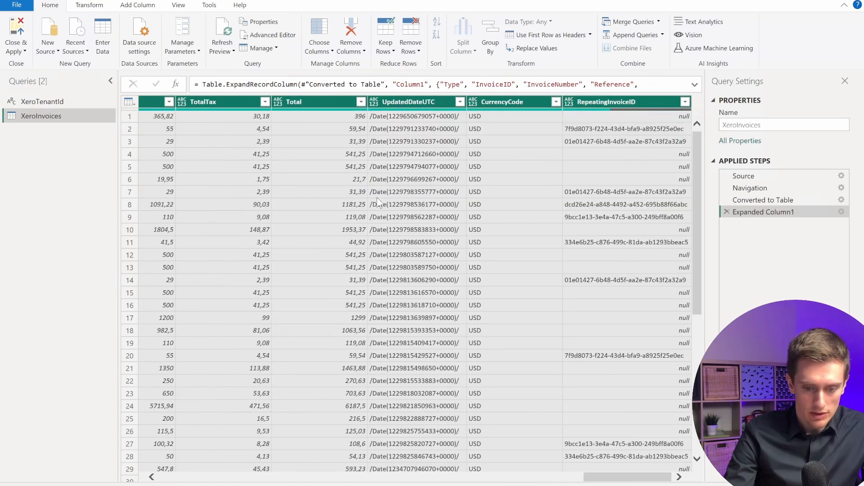
pyautogui.hscroll(5, 378, 199)
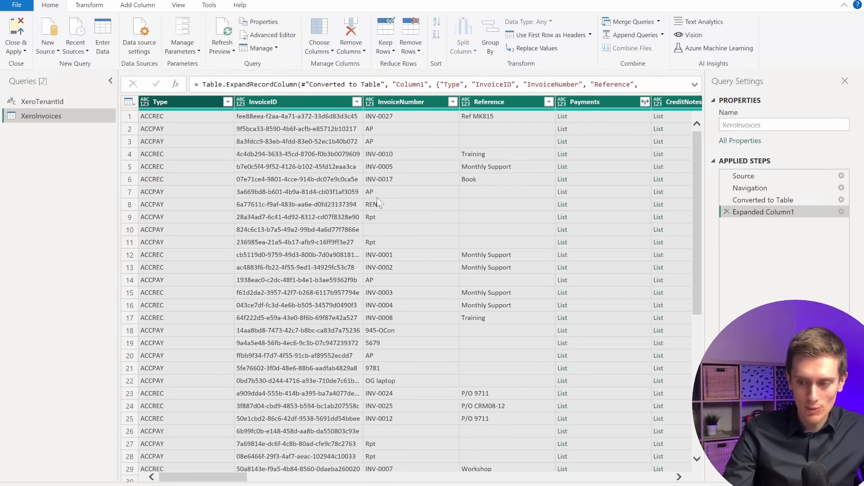
# Apply the query changes and add a card visual showing XeroInvoices InvoiceID, moved and enlarged on the canvas.
pyautogui.click(23, 27)
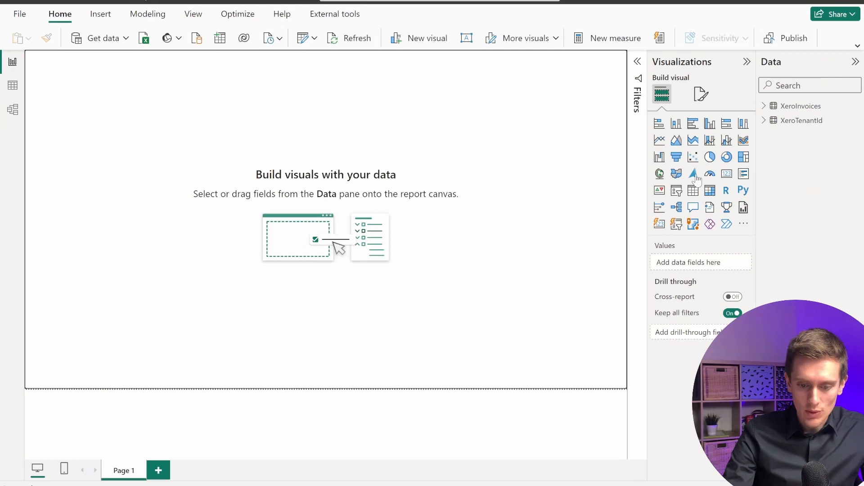
pyautogui.click(727, 175)
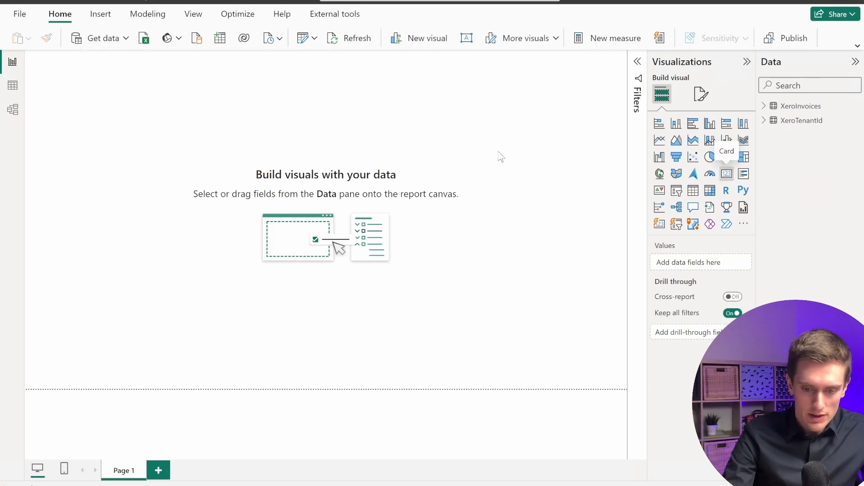
pyautogui.click(764, 107)
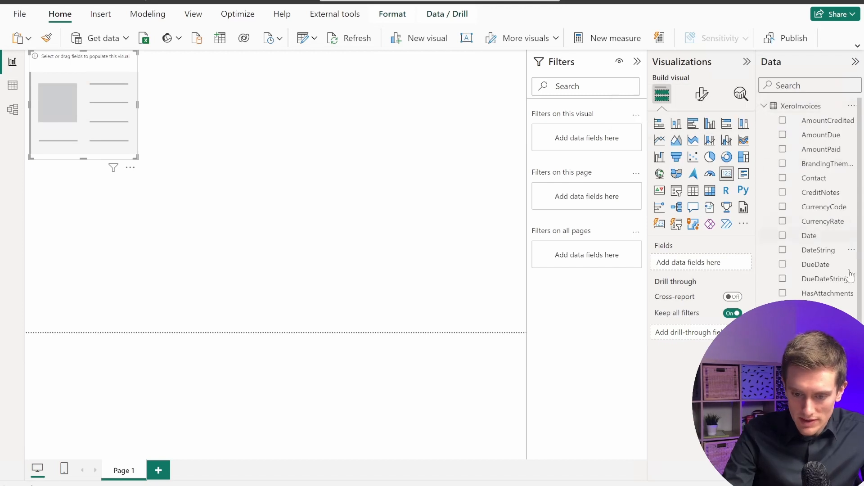
pyautogui.moveTo(752, 431); pyautogui.dragTo(83, 119)
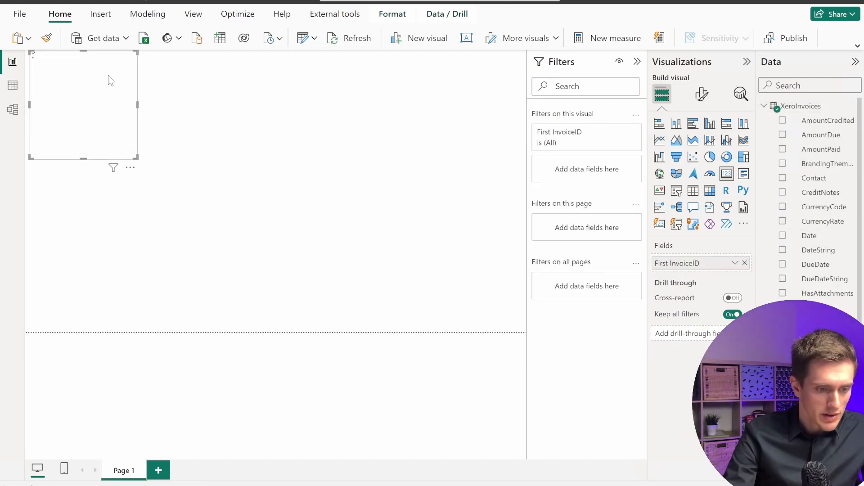
pyautogui.moveTo(104, 77); pyautogui.dragTo(244, 132)
pyautogui.moveTo(274, 204); pyautogui.dragTo(410, 208)
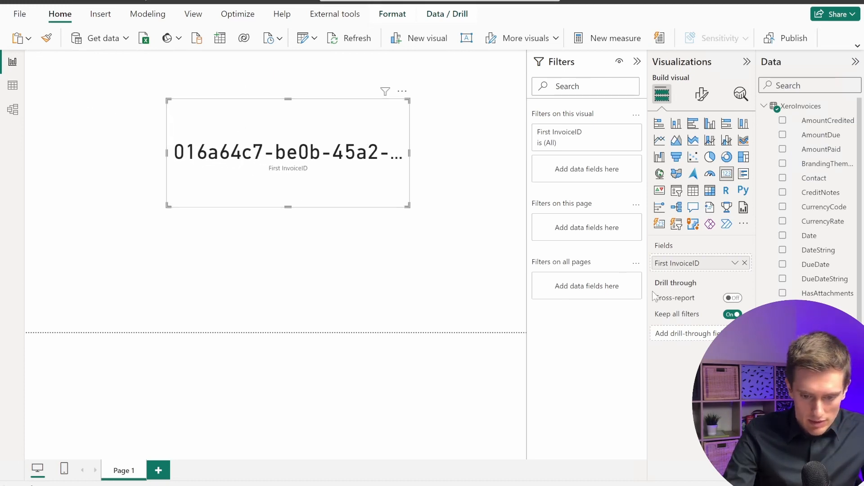
# Set the card's InvoiceID aggregation to Count and shrink the card slightly.
pyautogui.click(737, 265)
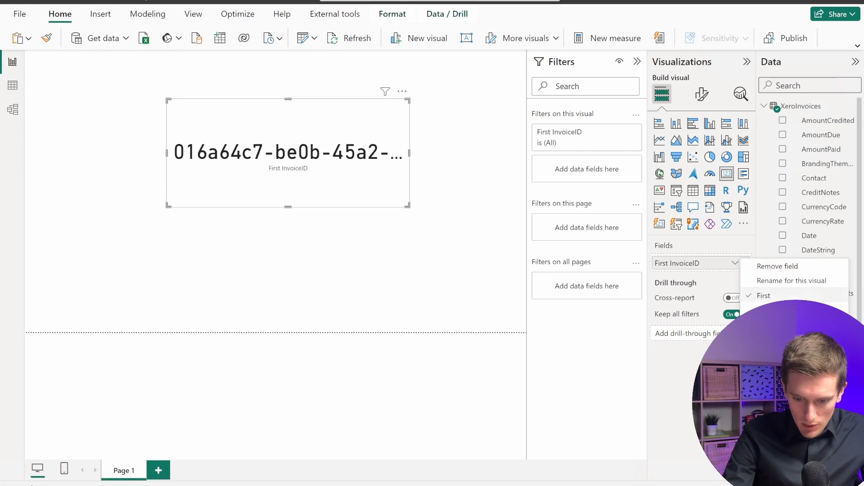
pyautogui.click(770, 338)
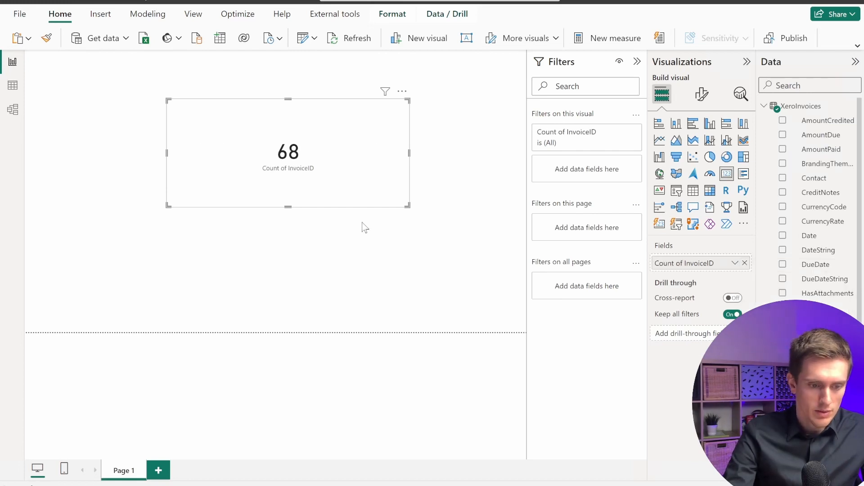
pyautogui.click(735, 264)
pyautogui.click(735, 264)
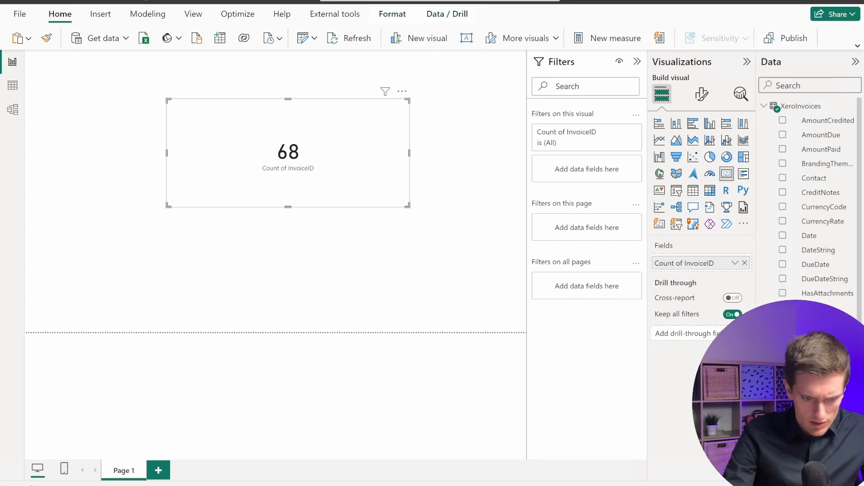
pyautogui.moveTo(408, 206); pyautogui.dragTo(330, 205)
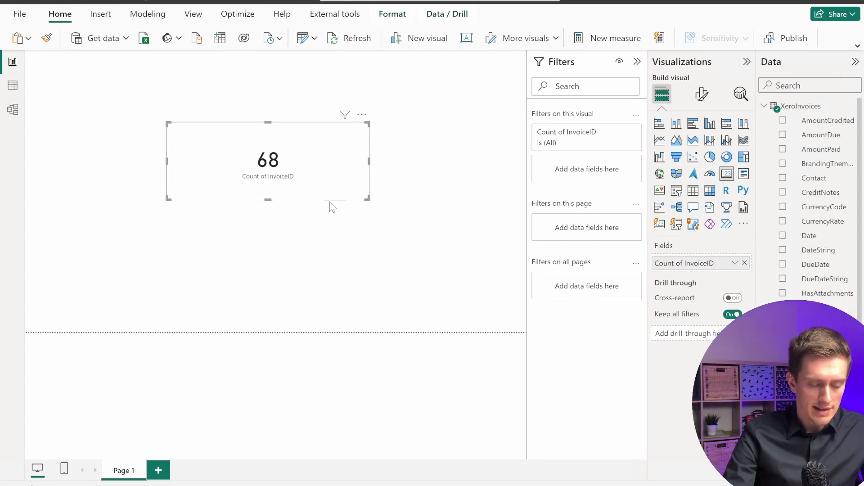
pyautogui.click(317, 232)
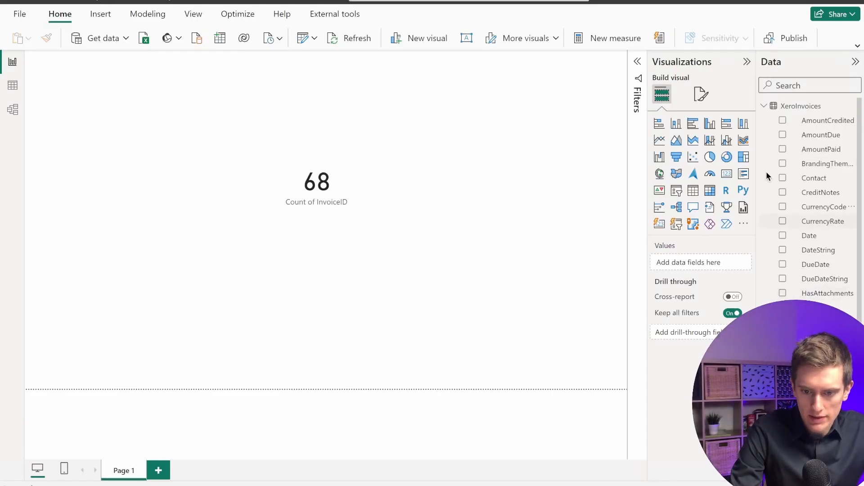
# Publish the report to My workspace and open TestXeroReport.pbix in the Power BI service.
pyautogui.click(792, 39)
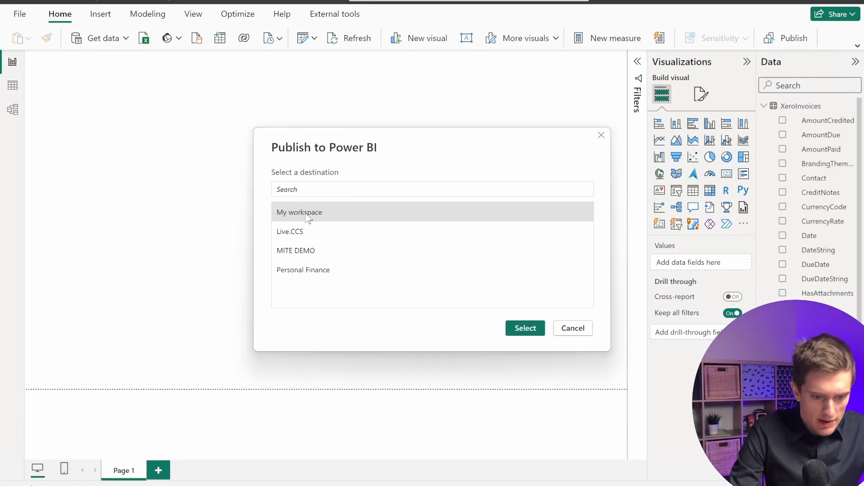
pyautogui.click(527, 332)
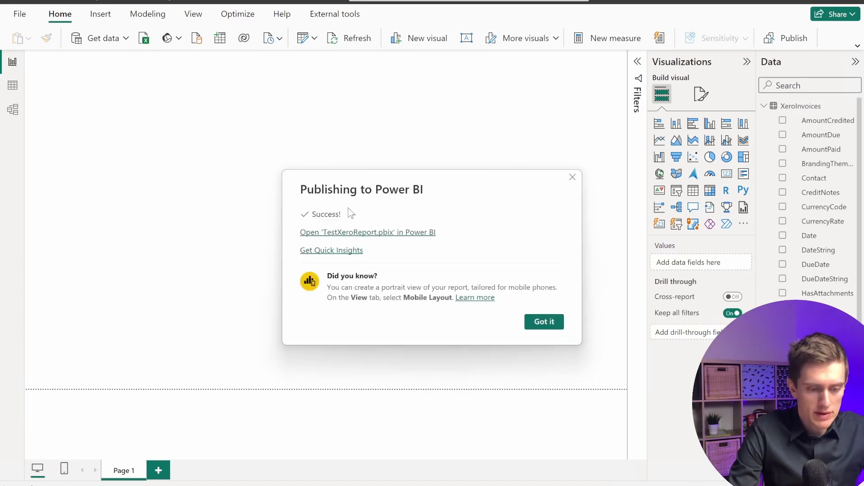
pyautogui.click(331, 239)
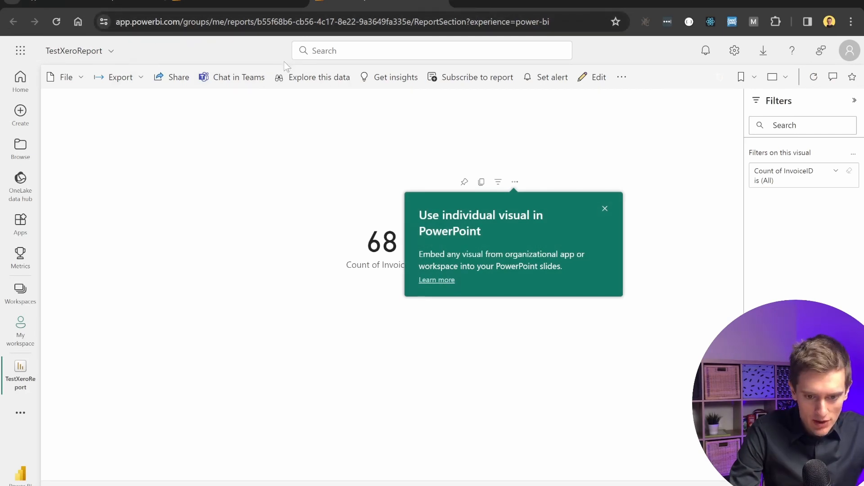
# Open the TestXeroReport semantic model settings and examine the scheduled refresh notice about its data sources.
pyautogui.click(622, 77)
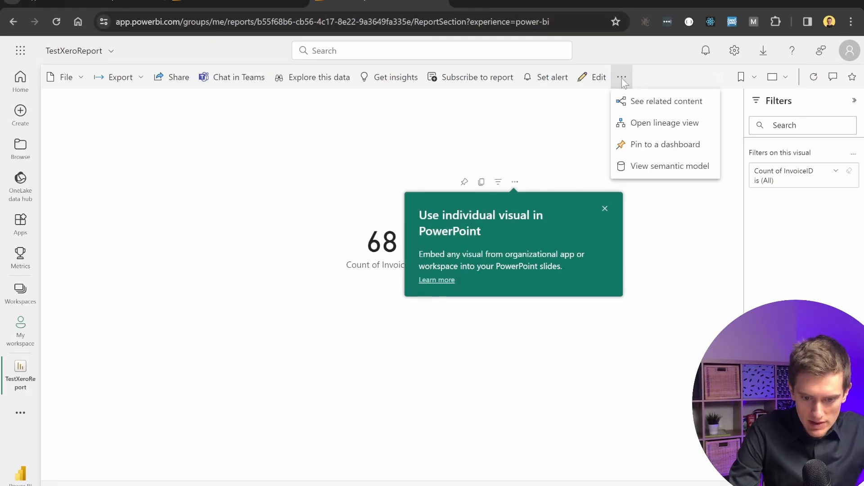
pyautogui.click(651, 166)
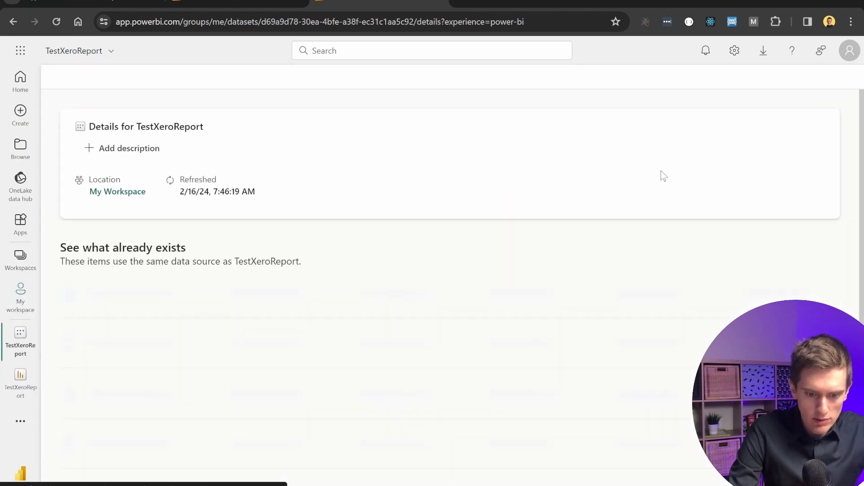
pyautogui.click(86, 78)
pyautogui.click(81, 145)
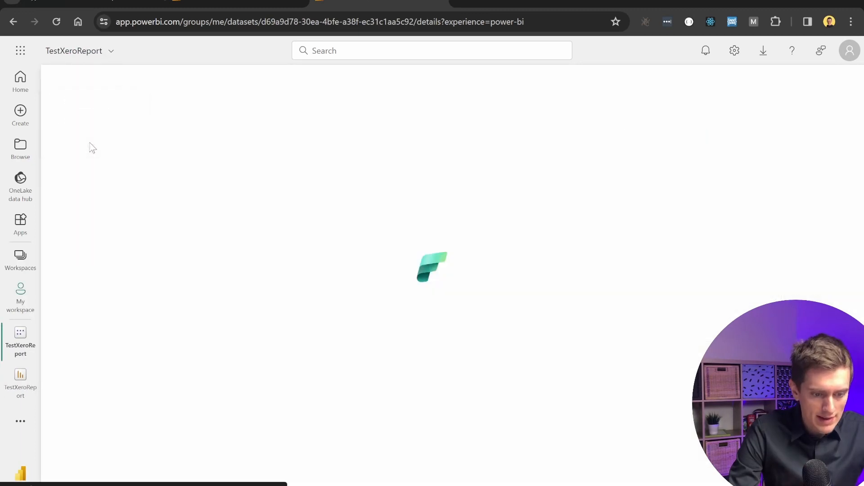
pyautogui.moveTo(283, 180); pyautogui.dragTo(599, 180)
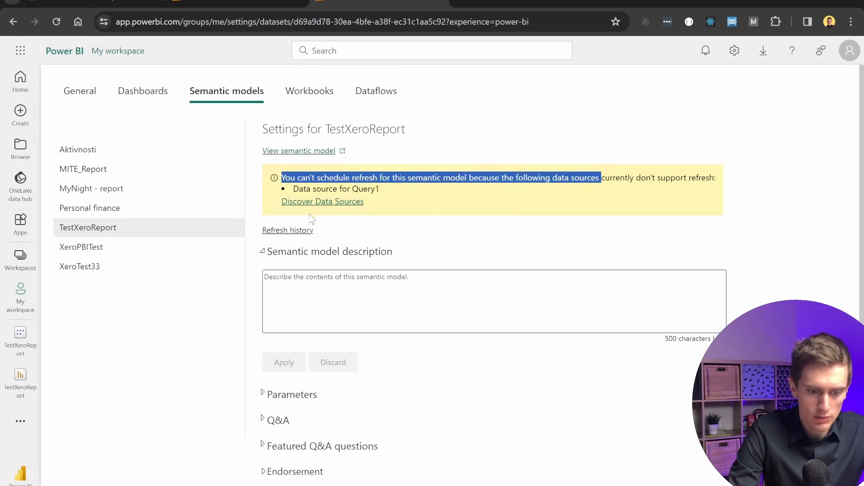
pyautogui.moveTo(294, 190); pyautogui.dragTo(379, 189)
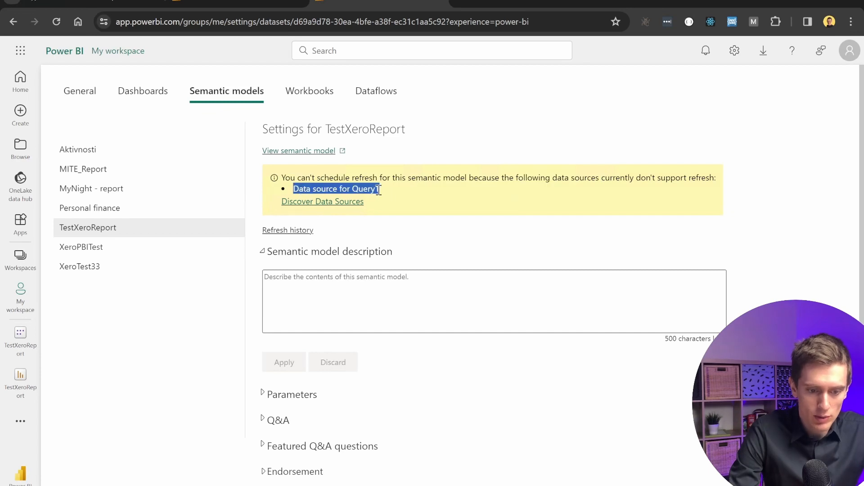
pyautogui.click(400, 191)
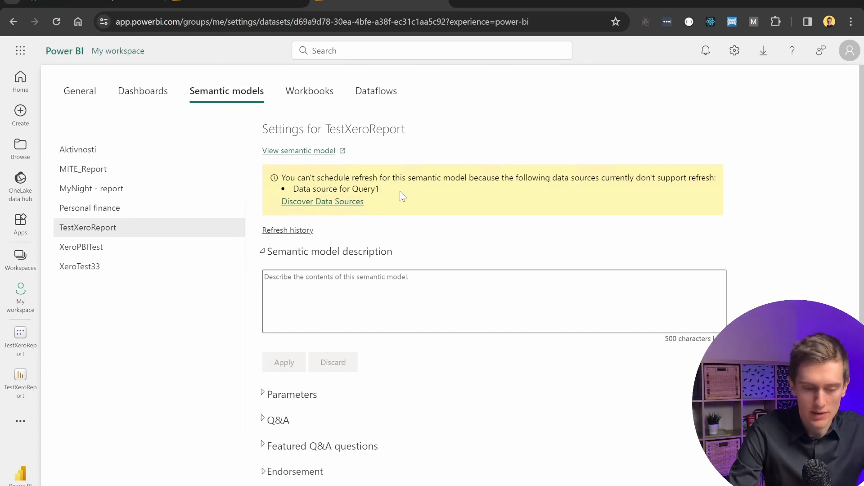
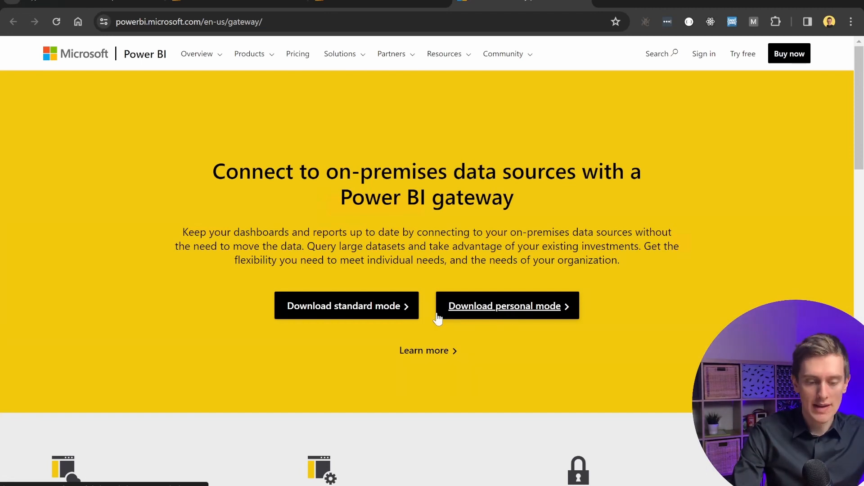
# Download the Power BI on-premises data gateway in personal mode and launch the downloaded installer.
pyautogui.click(523, 311)
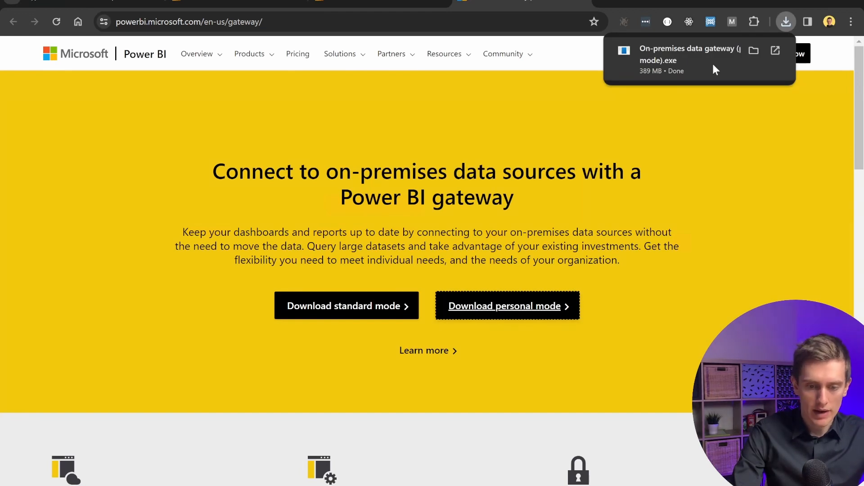
pyautogui.click(675, 64)
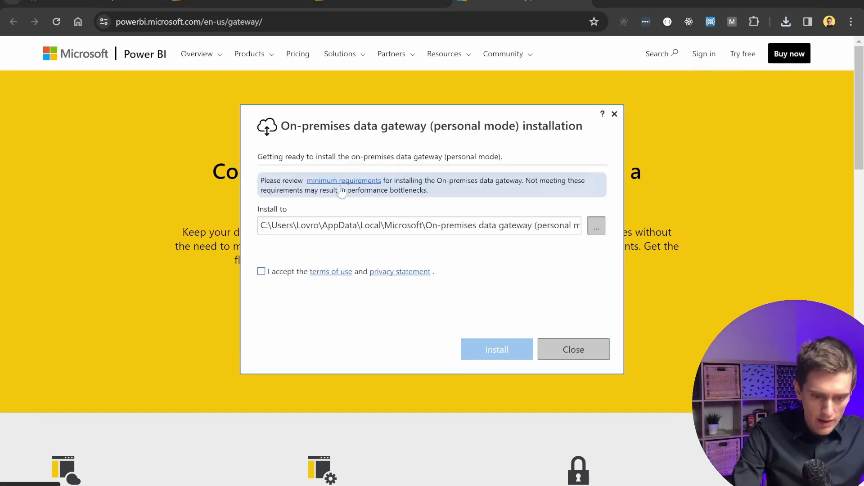
# Accept the terms of use and install the on-premises data gateway (personal mode).
pyautogui.click(423, 272)
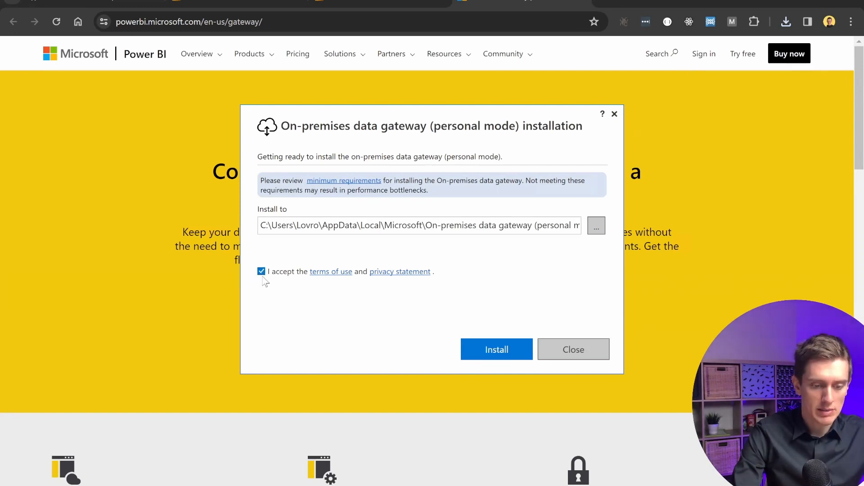
pyautogui.click(493, 351)
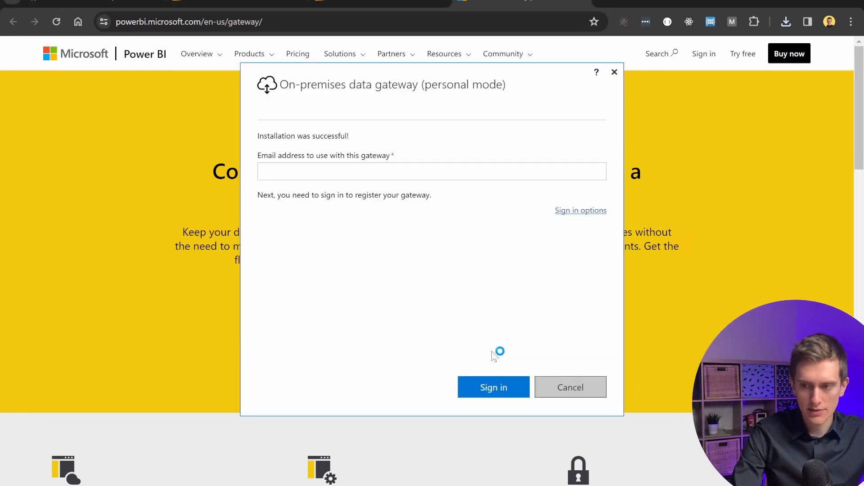
# Register the gateway by entering the account e-mail, choosing the default web browser, and signing in with the existing account.
pyautogui.click(427, 178)
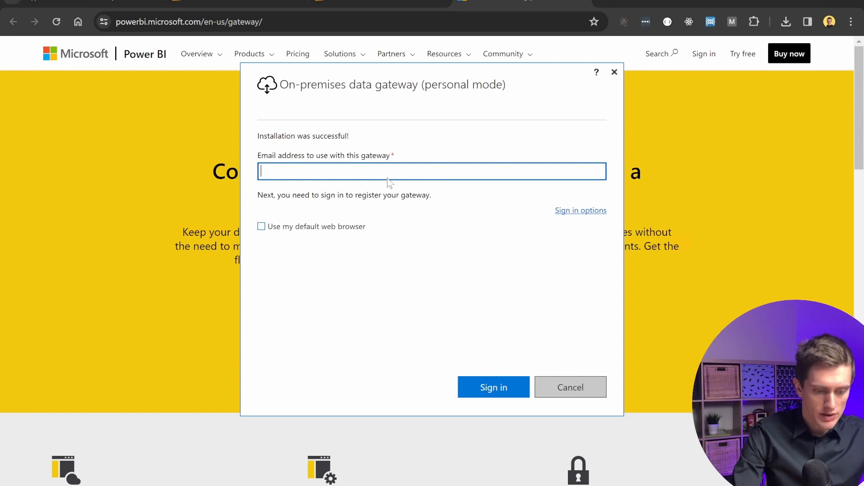
pyautogui.hotkey('ctrl', 'v')
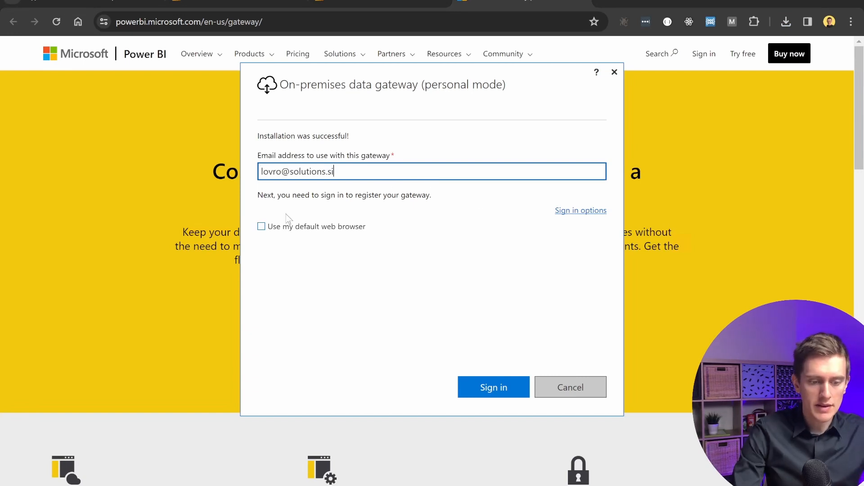
pyautogui.click(262, 227)
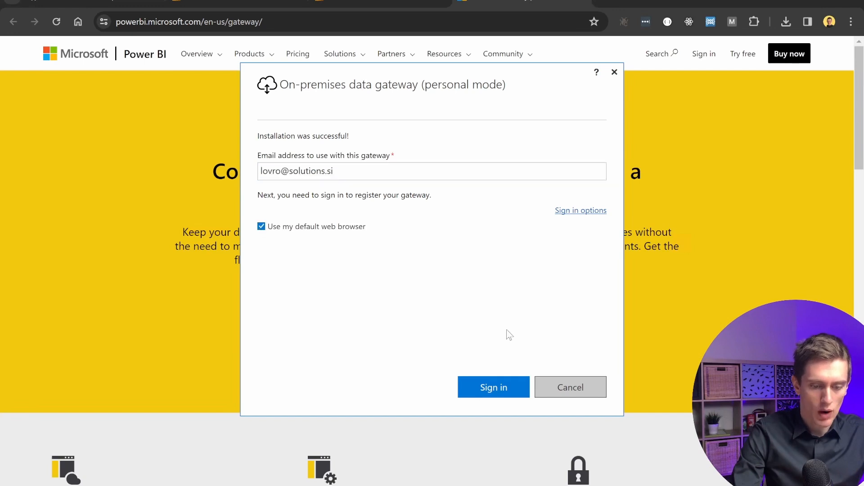
pyautogui.click(513, 391)
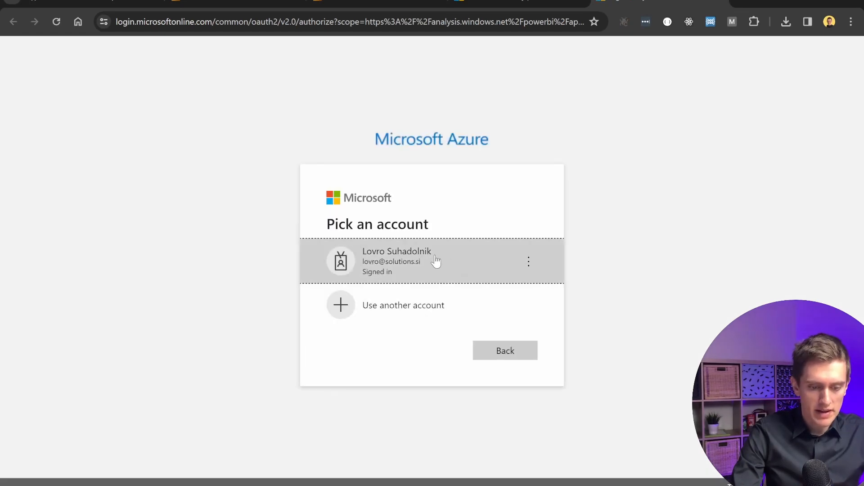
pyautogui.click(373, 265)
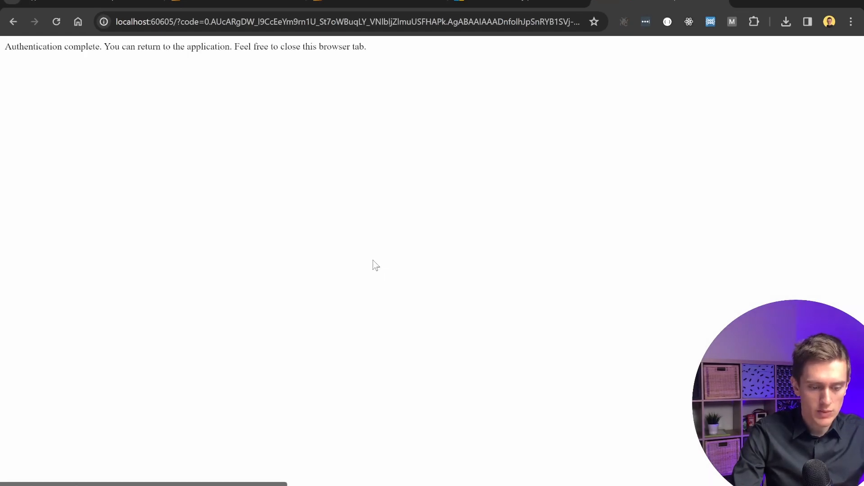
pyautogui.moveTo(5, 46); pyautogui.dragTo(161, 47)
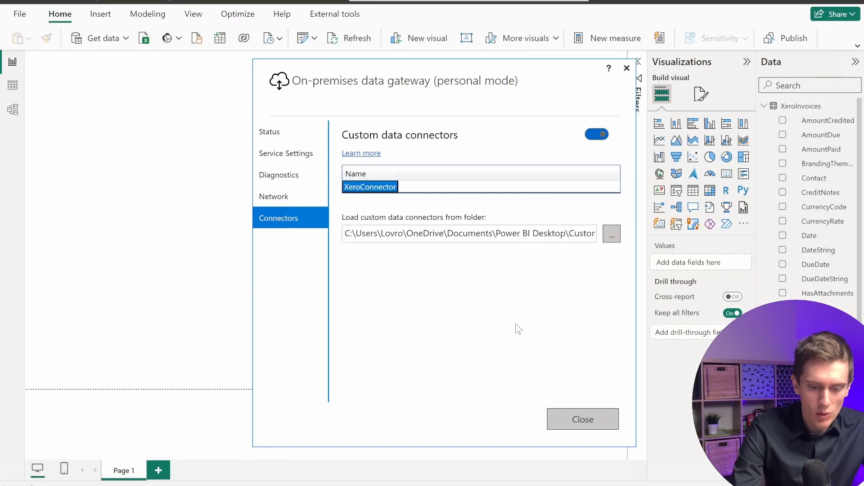
# Save the report changes and republish, replacing the existing TestXeroReport dataset in Power BI.
pyautogui.click(202, 255)
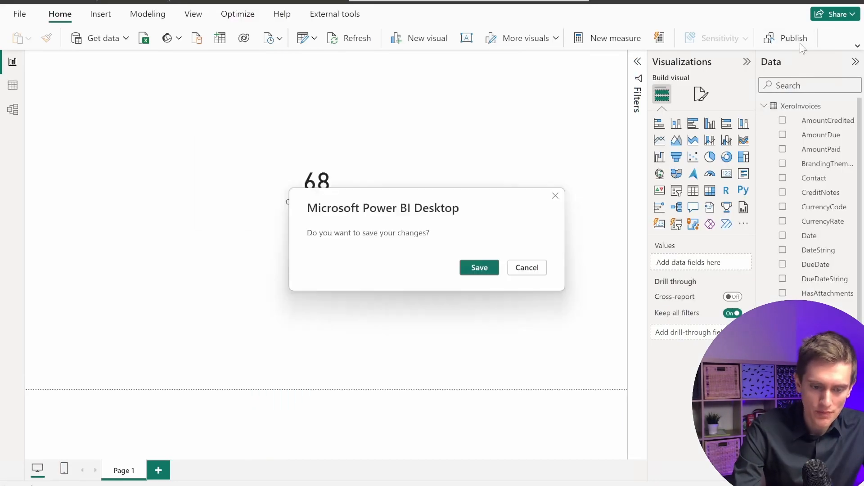
pyautogui.click(485, 268)
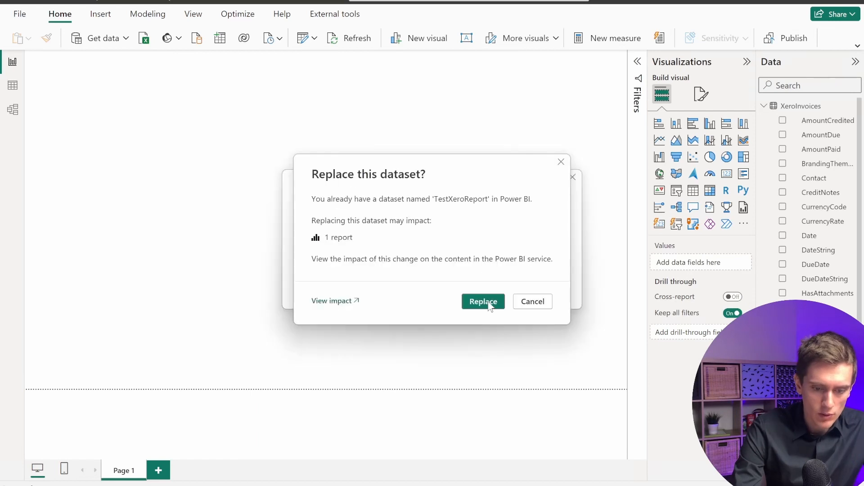
pyautogui.click(488, 302)
# Open the published TestXeroReport in the Power BI service and go to its semantic model settings.
pyautogui.click(338, 232)
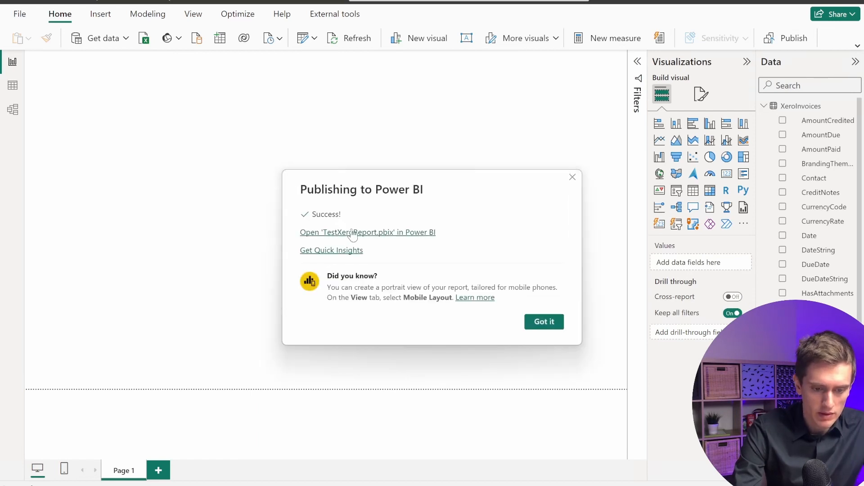
pyautogui.click(623, 77)
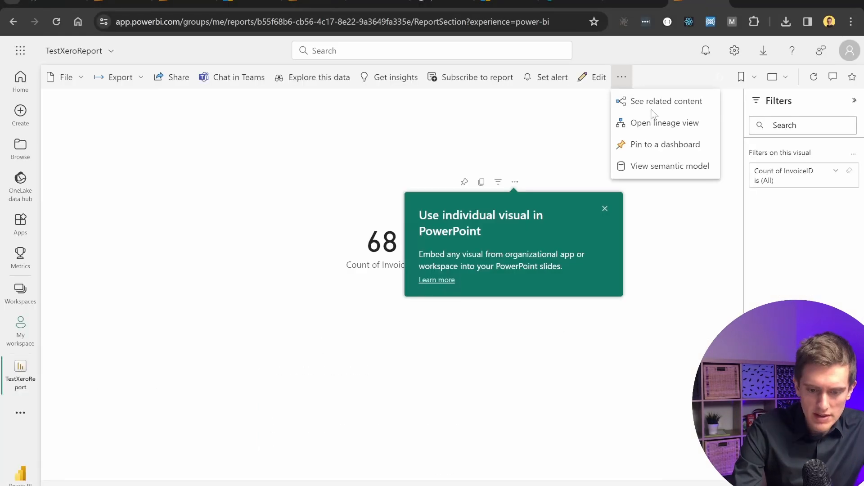
pyautogui.click(676, 174)
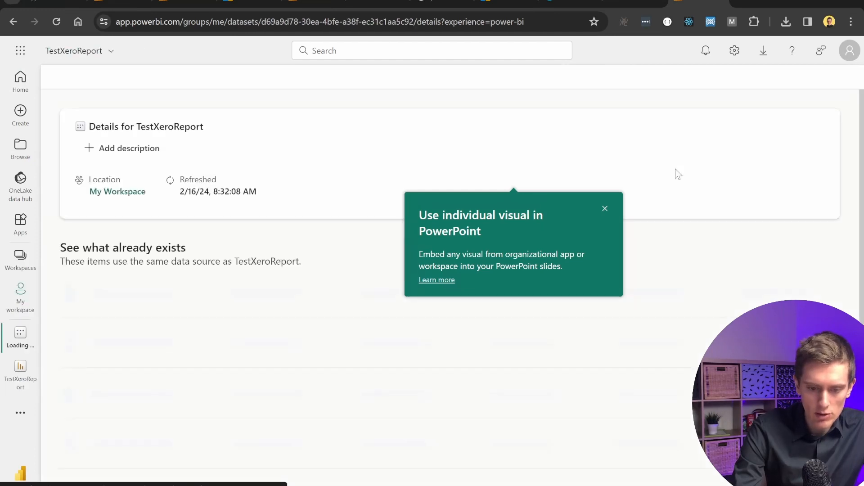
pyautogui.click(88, 78)
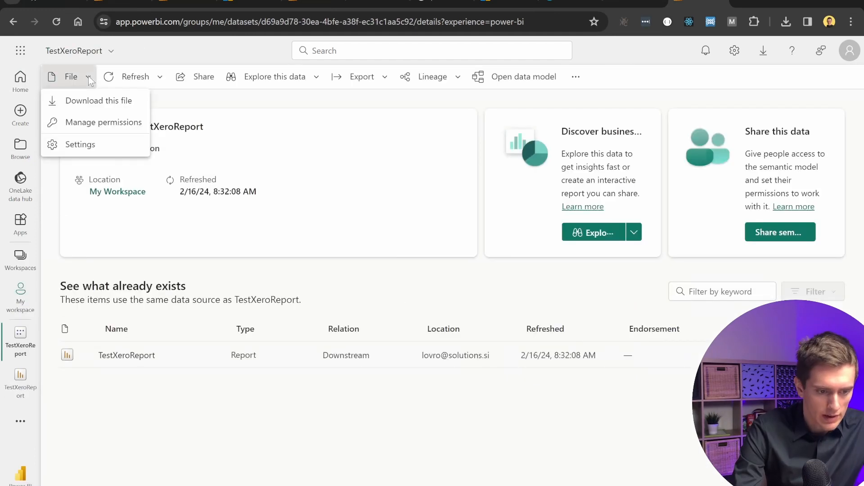
pyautogui.click(79, 145)
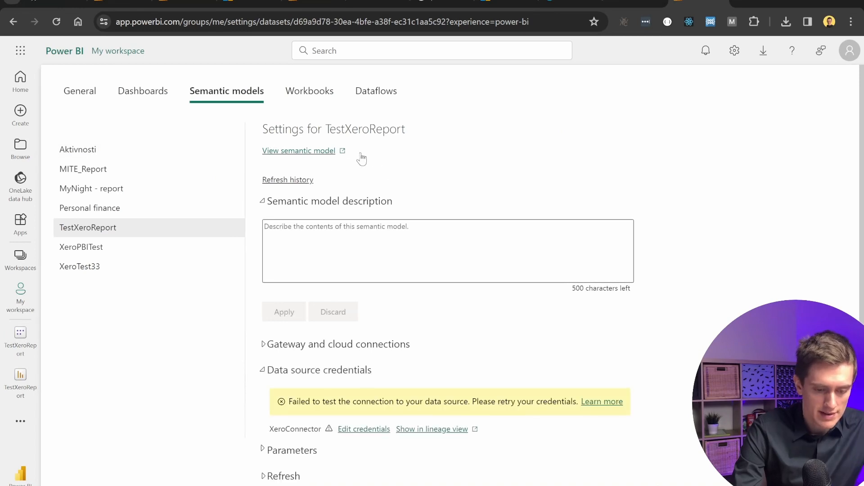
# Review the semantic model settings against the gateway's custom connectors and expand the Gateway and cloud connections section.
pyautogui.scroll(-2, 367, 373)
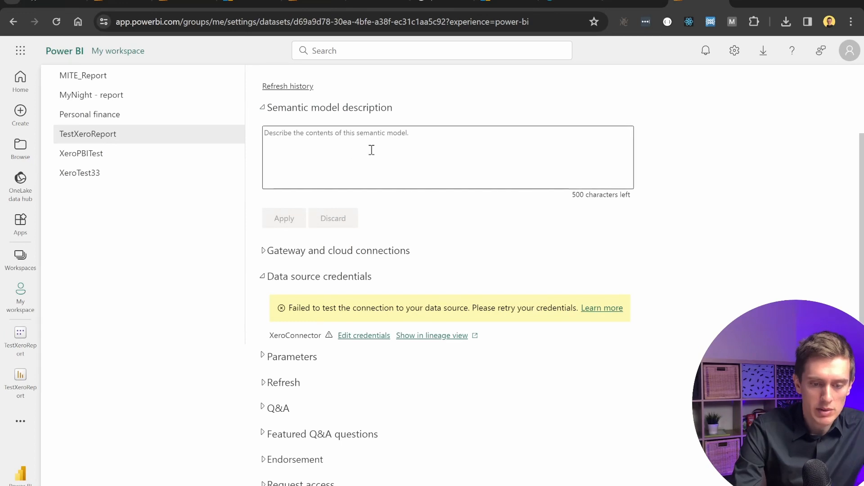
pyautogui.scroll(1, 431, 112)
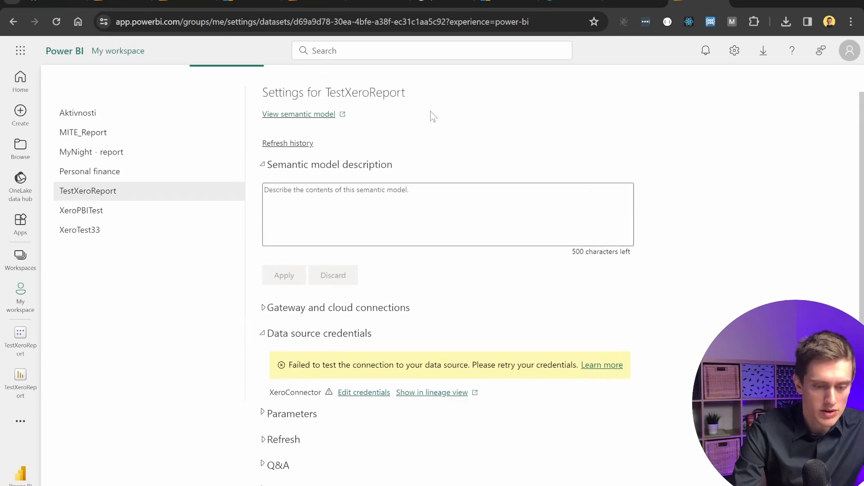
pyautogui.scroll(1, 431, 114)
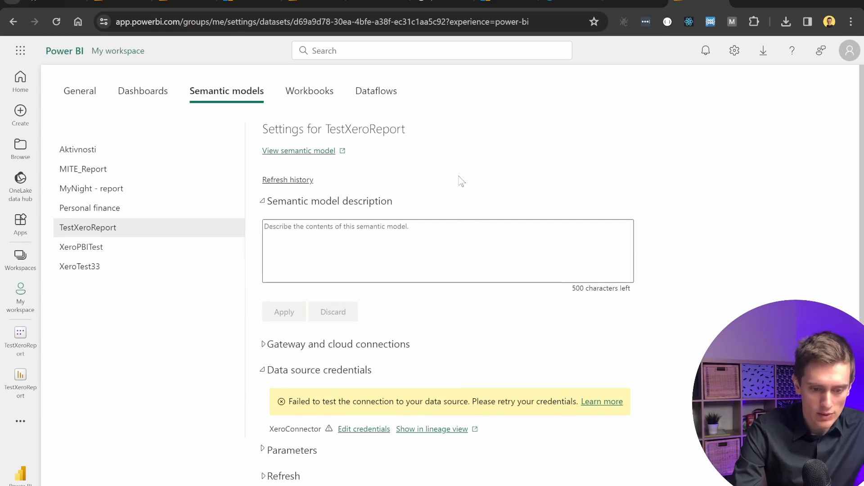
pyautogui.scroll(-2, 466, 140)
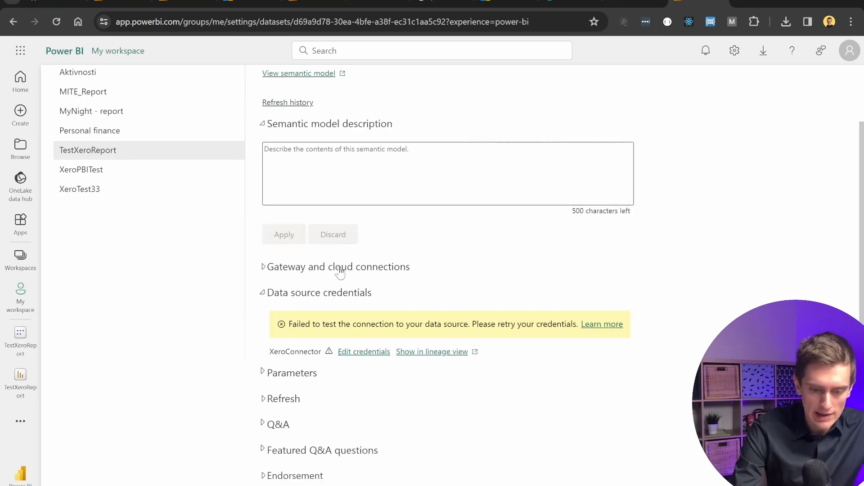
pyautogui.hotkey('alt', 'Tab')
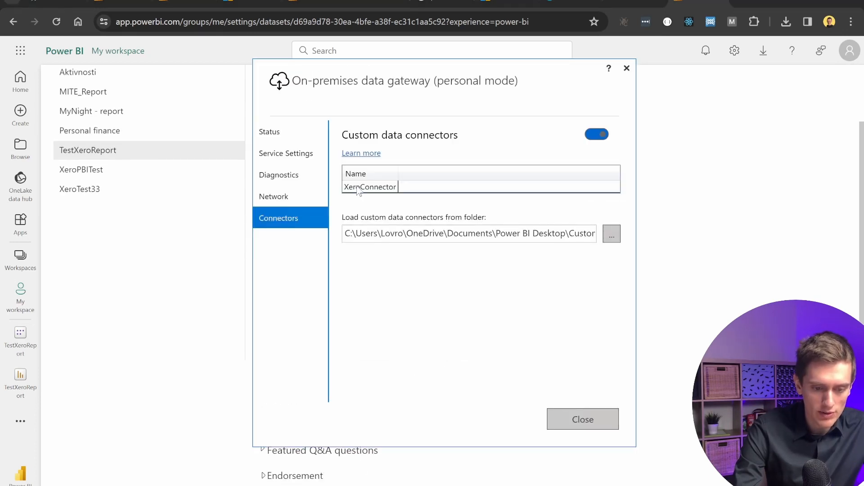
pyautogui.hotkey('alt', 'Tab')
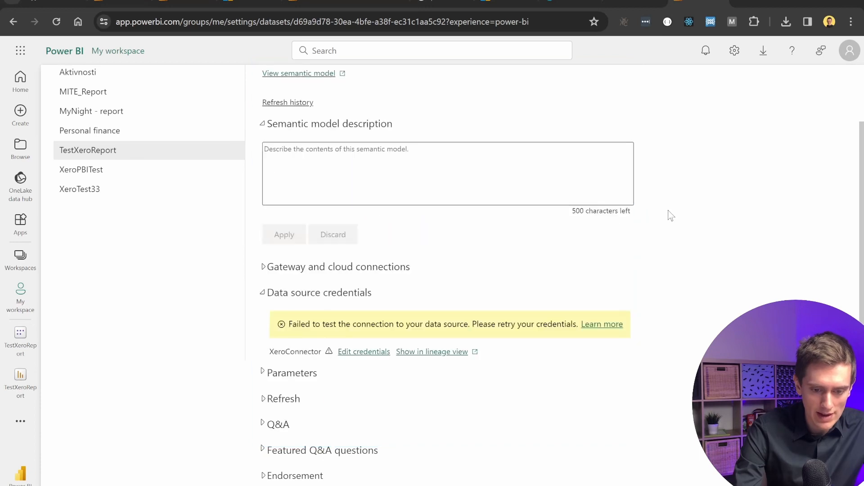
pyautogui.click(280, 270)
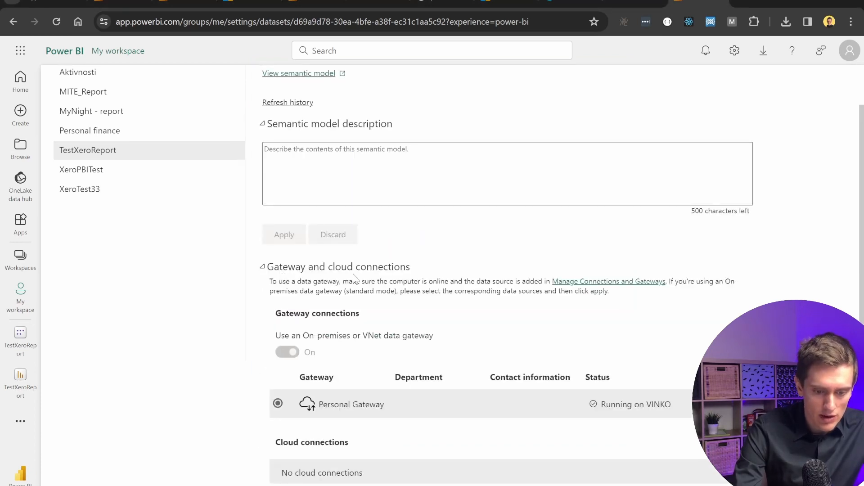
pyautogui.scroll(-4, 368, 274)
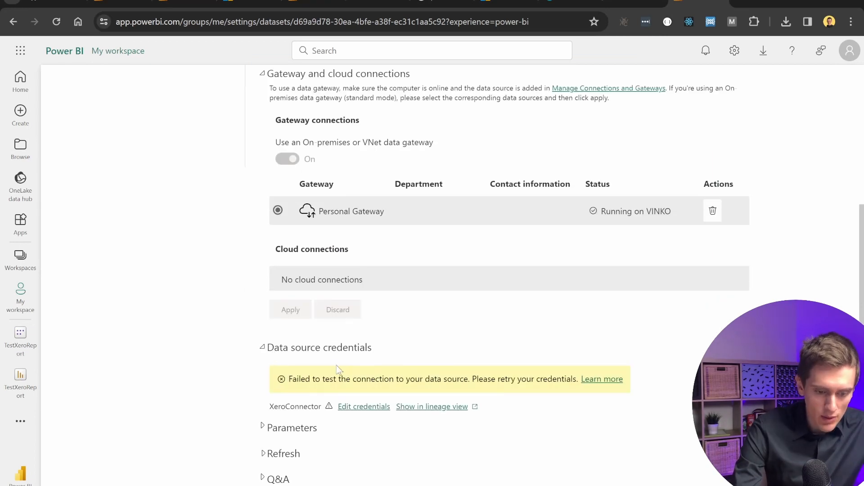
# Edit the XeroConnector credentials with OAuth2 and Organizational privacy, log in to Xero and continue with 1 organisation.
pyautogui.click(343, 409)
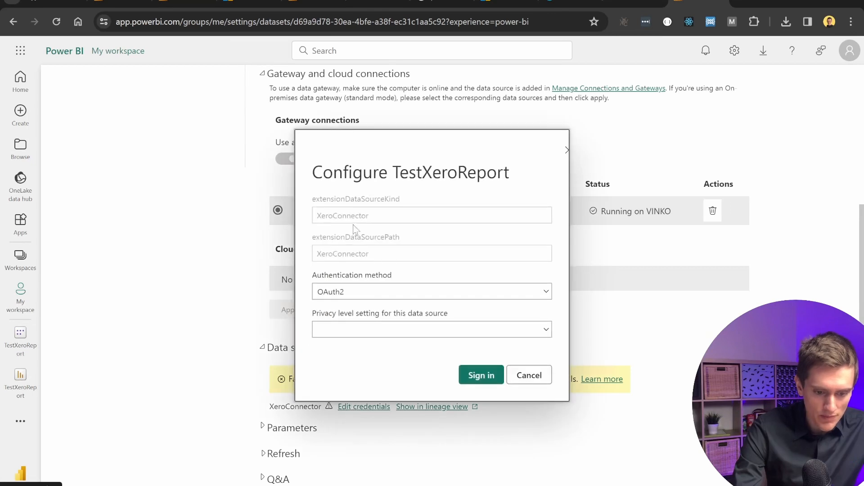
pyautogui.click(385, 333)
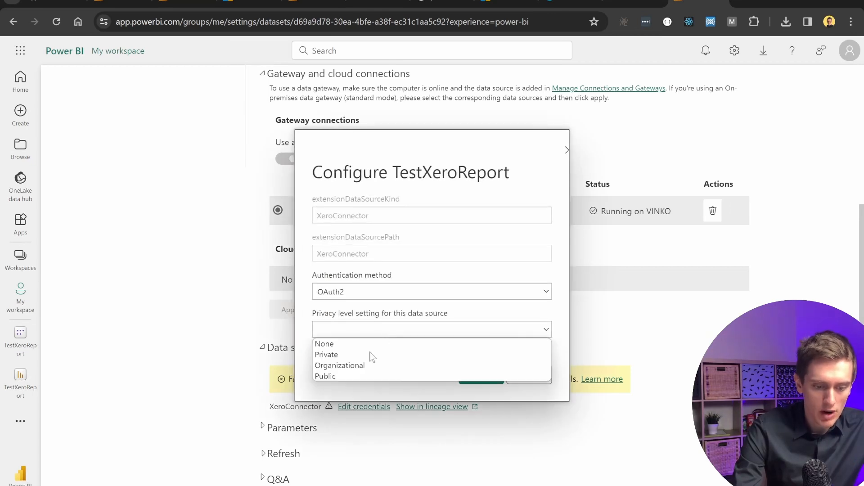
pyautogui.click(339, 367)
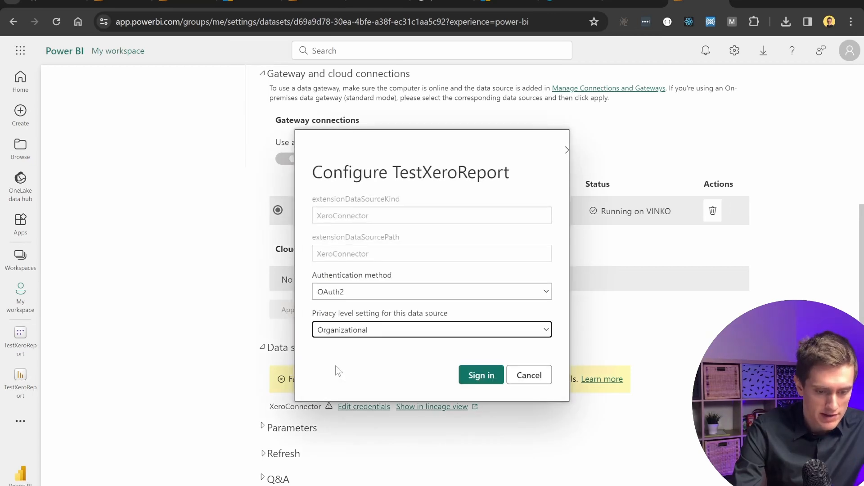
pyautogui.click(481, 375)
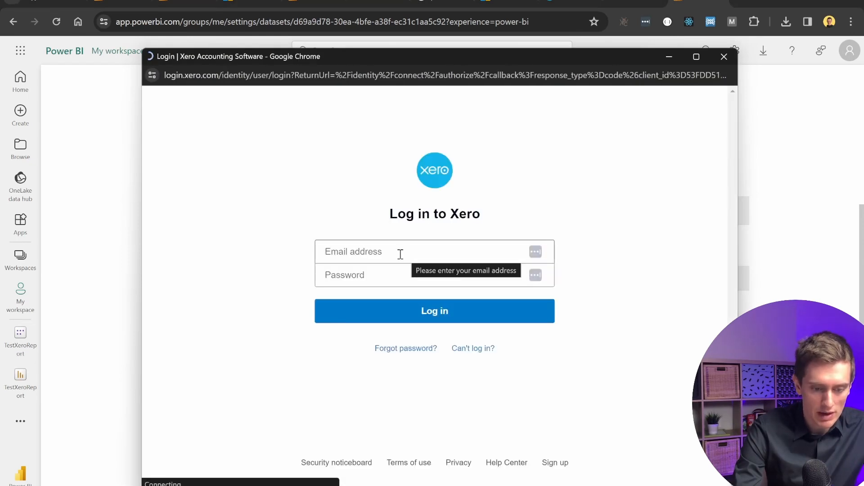
pyautogui.click(501, 317)
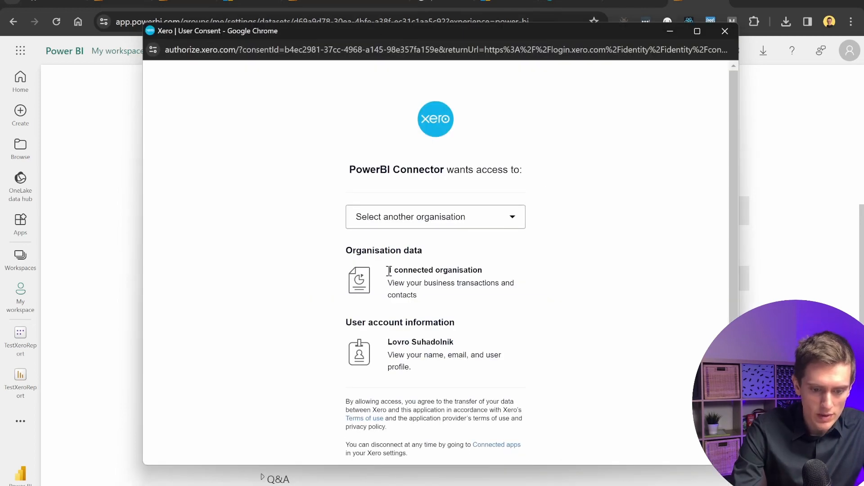
pyautogui.moveTo(387, 270); pyautogui.dragTo(482, 270)
pyautogui.scroll(-1, 479, 270)
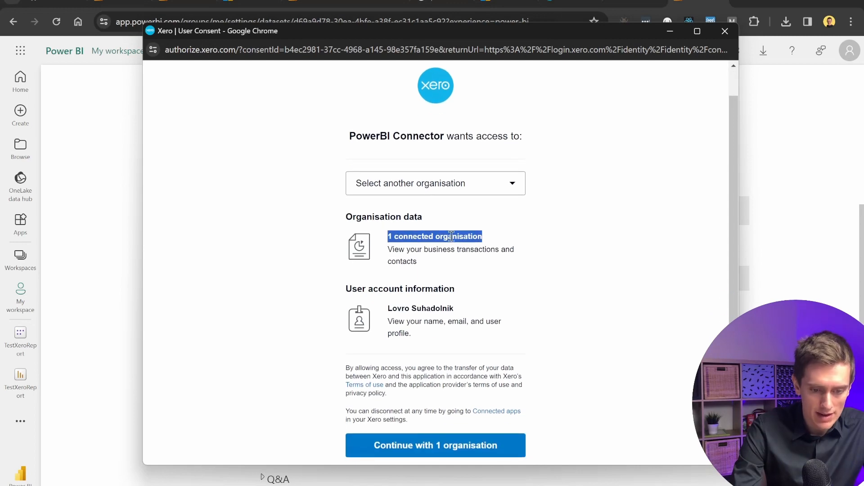
pyautogui.click(466, 445)
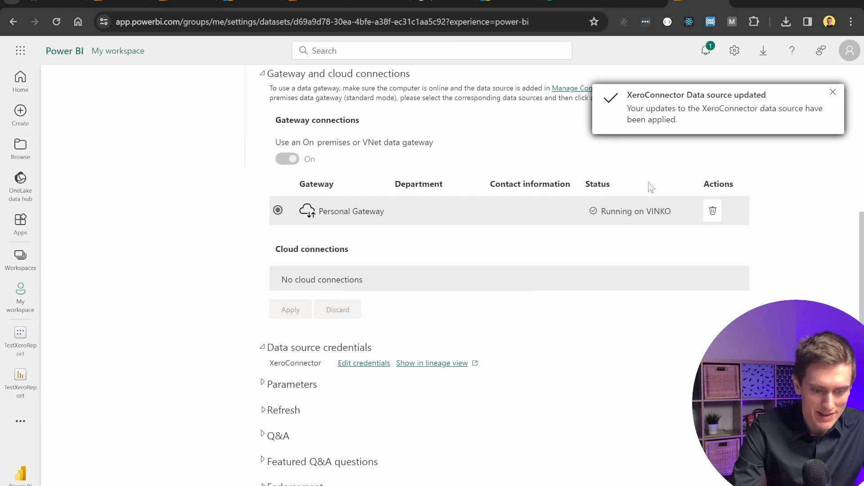
# Open the TestXeroReport semantic model from the report and refresh it now.
pyautogui.scroll(-2, 507, 263)
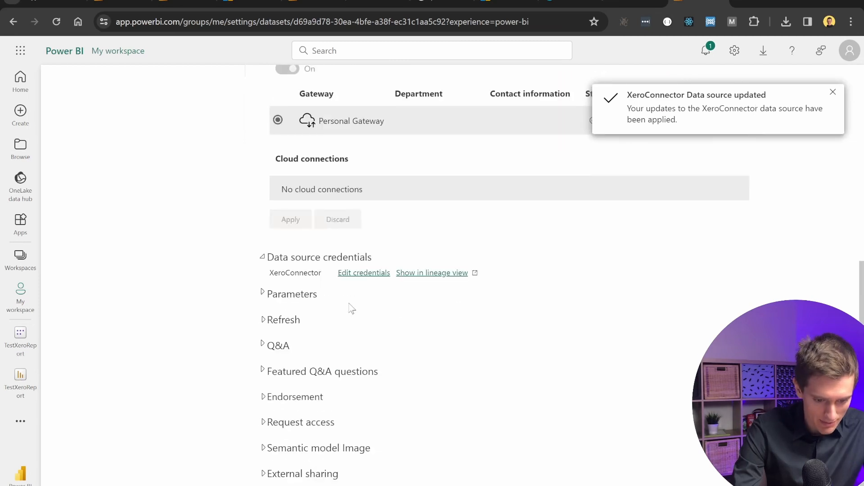
pyautogui.scroll(8, 352, 308)
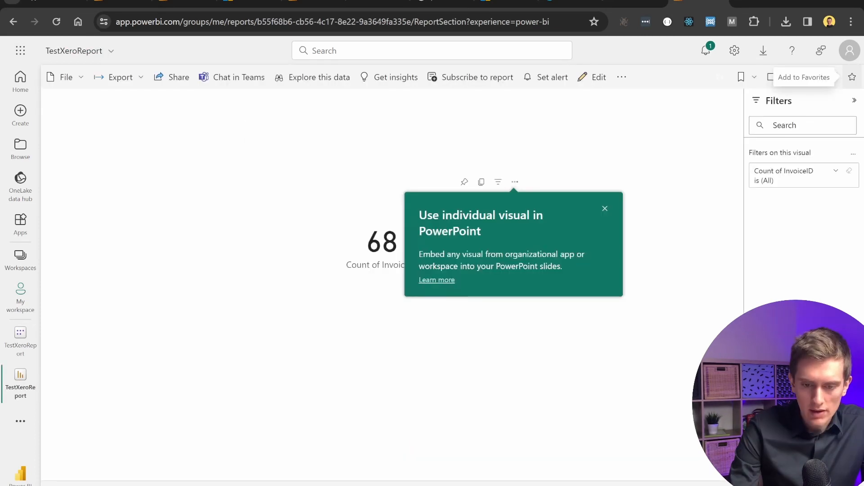
pyautogui.click(620, 78)
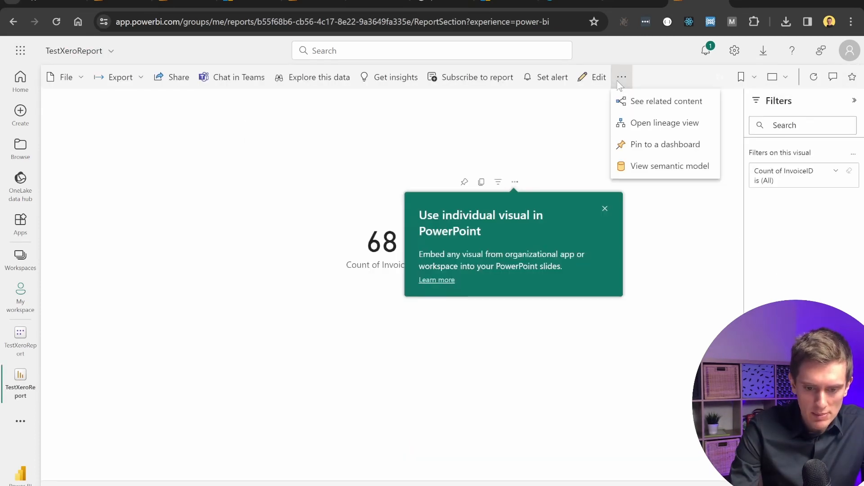
pyautogui.click(657, 166)
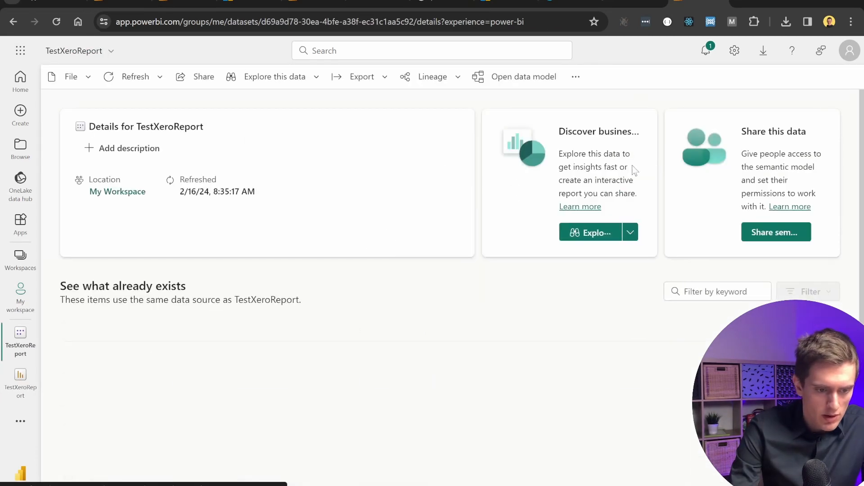
pyautogui.click(119, 82)
pyautogui.click(139, 99)
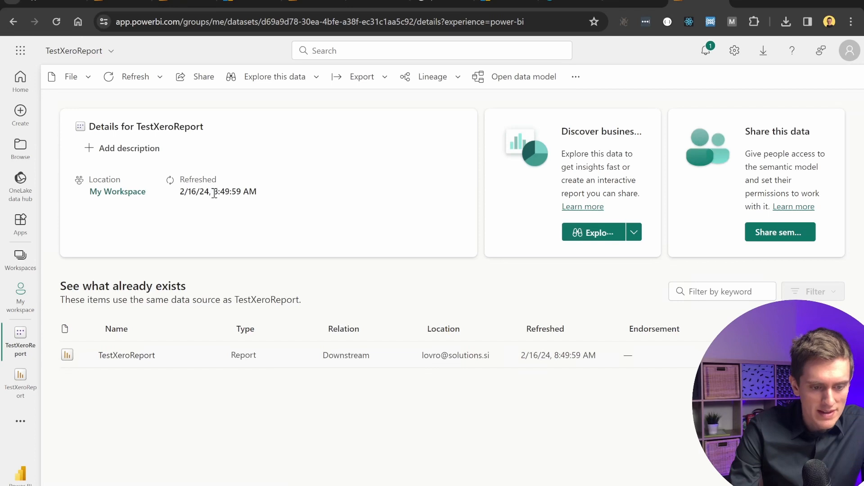
pyautogui.moveTo(213, 192); pyautogui.dragTo(265, 194)
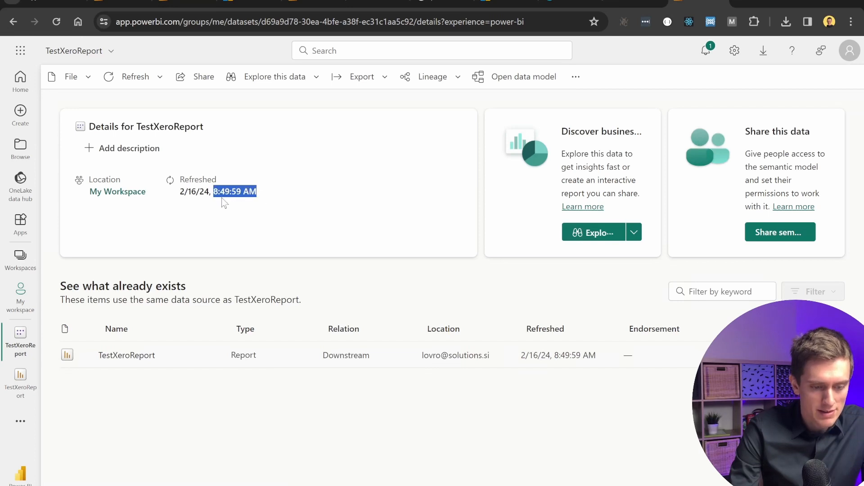